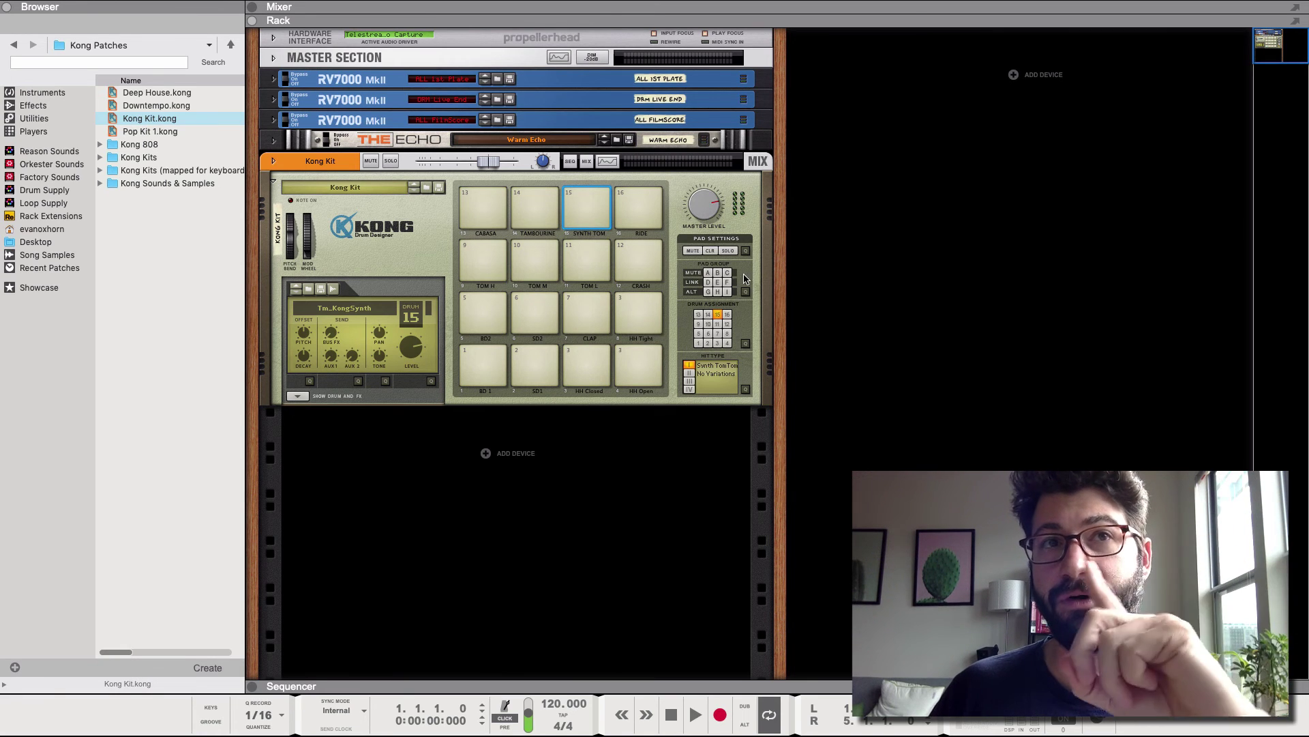
- Show Kong's drum and FX section, then flip the rack to reveal its back panel
{"action": "left_click", "coordinate": [297, 396]}
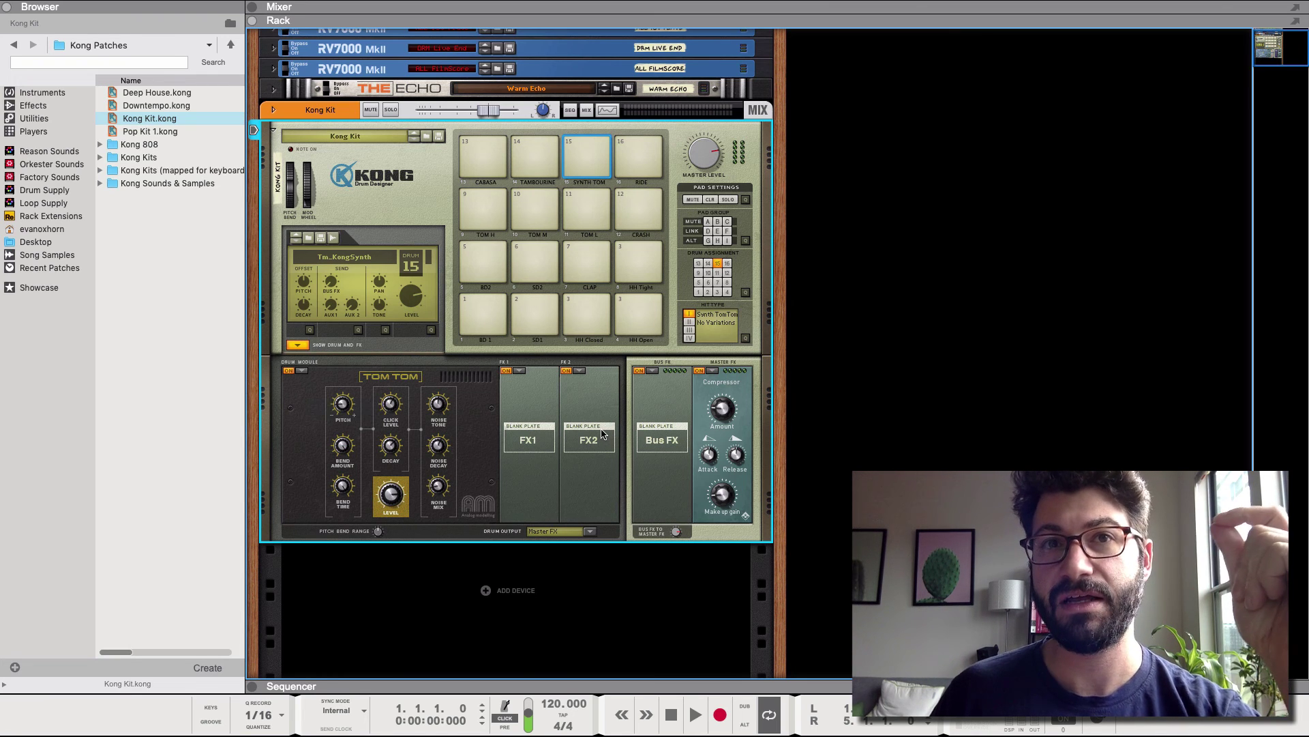
{"action": "key", "text": "Tab"}
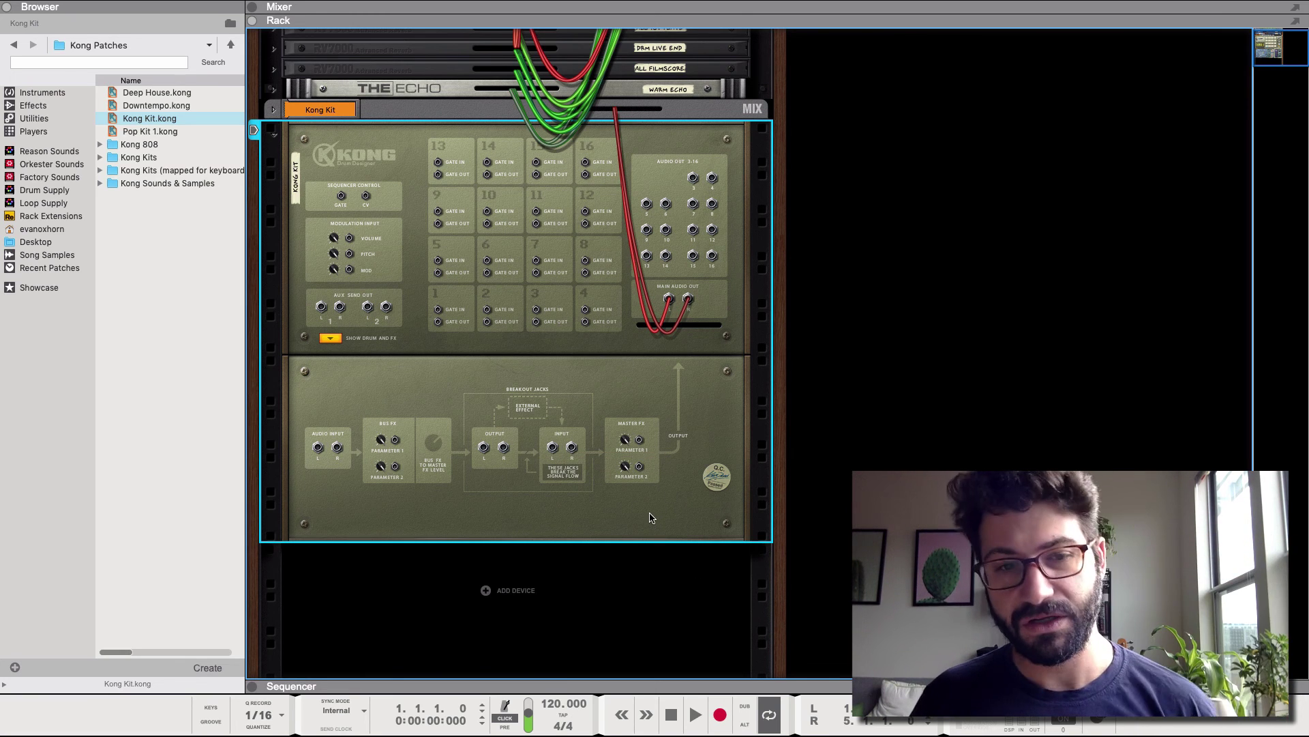
- Flip the rack front, back, then front again, ending on Kong's pads and drum controls
{"action": "key", "text": "Tab"}
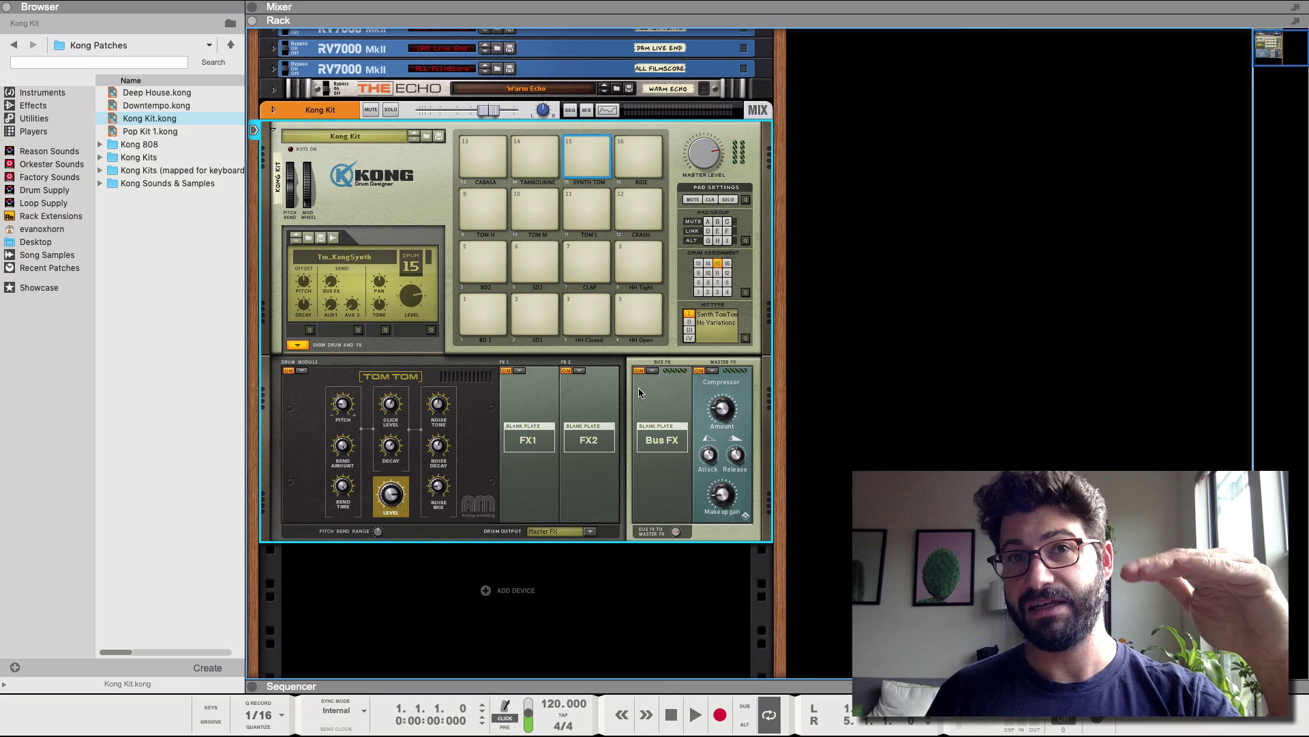
{"action": "key", "text": "Tab"}
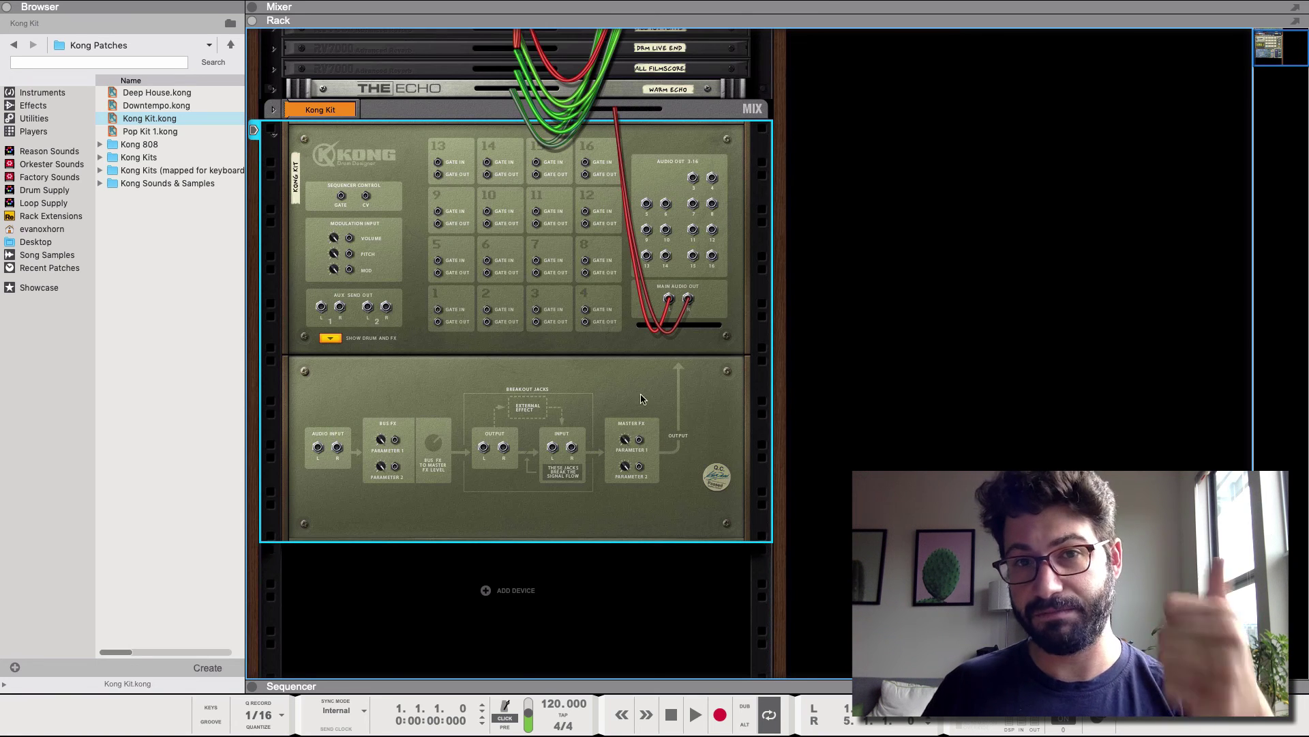
{"action": "key", "text": "Tab"}
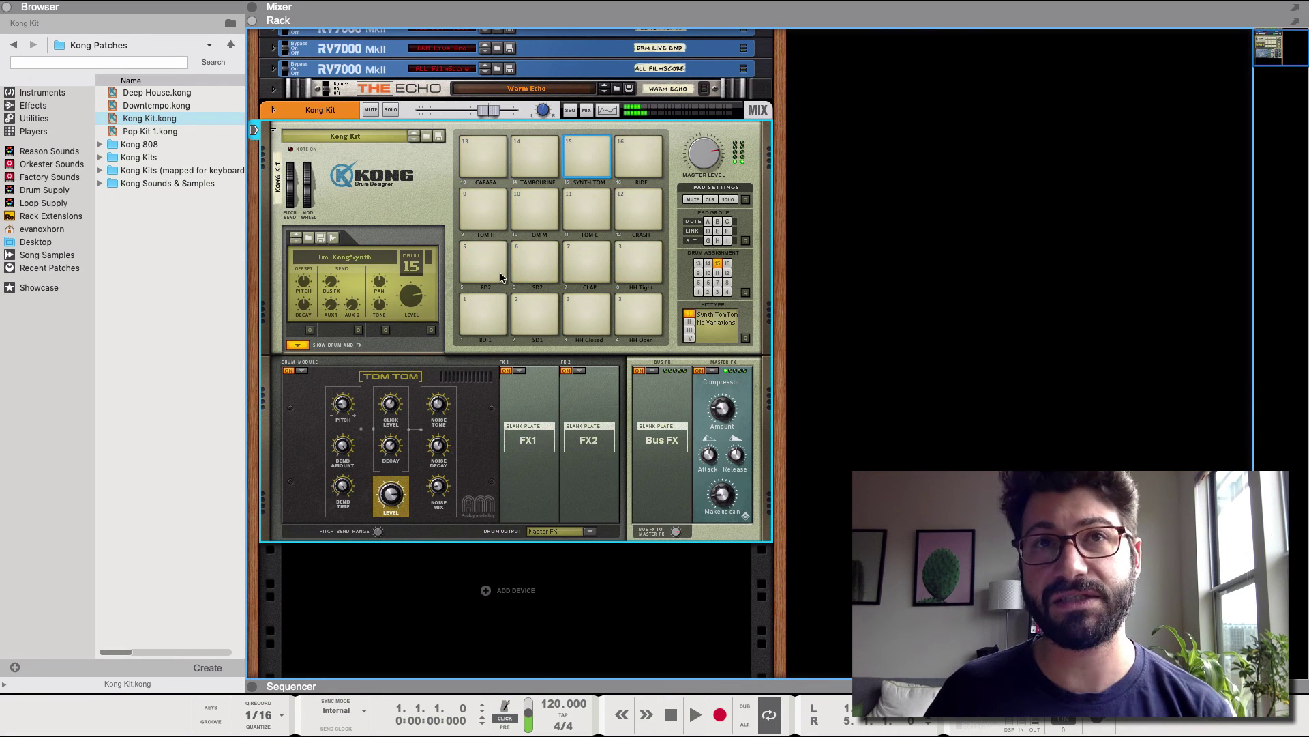
- Audition the SD1 snare, two hi-hat pads and CLAP, ending on the BD2 kick pad
{"action": "left_click", "coordinate": [485, 315]}
{"action": "left_click", "coordinate": [539, 316]}
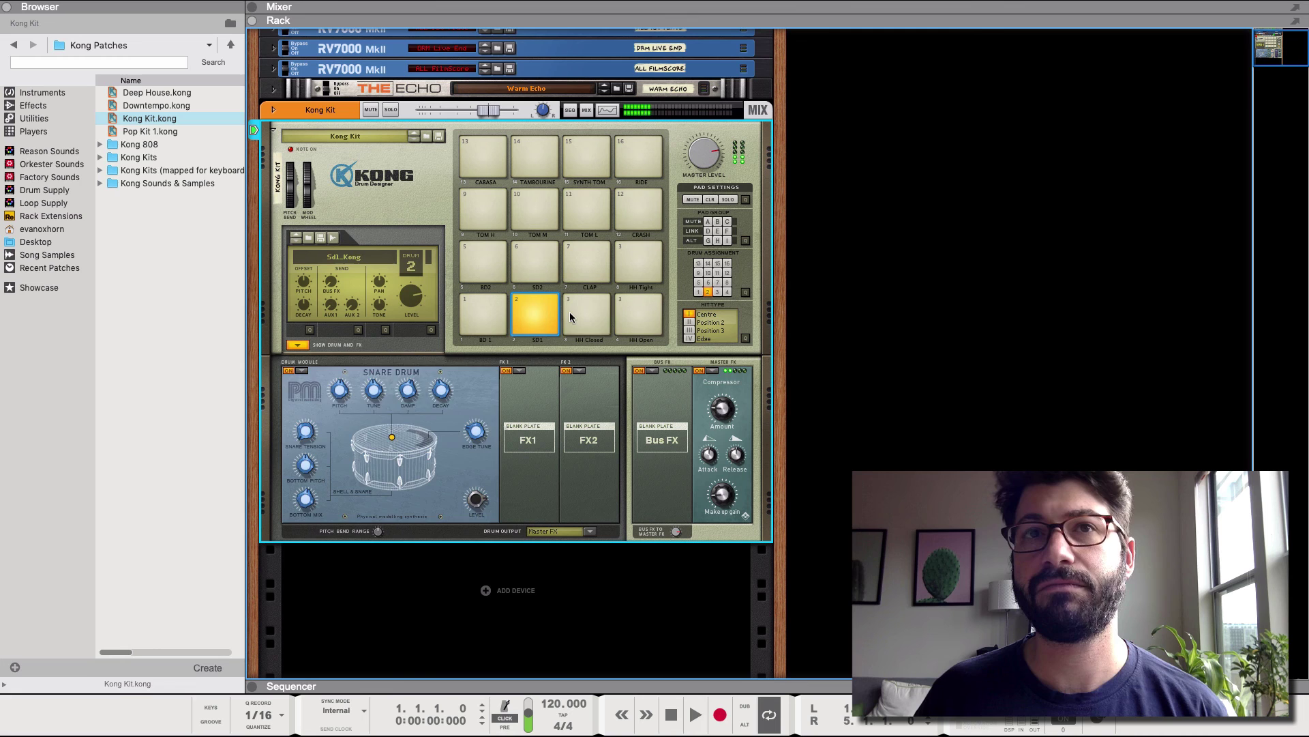
{"action": "left_click", "coordinate": [571, 317]}
{"action": "left_click", "coordinate": [617, 258]}
{"action": "left_click", "coordinate": [585, 257]}
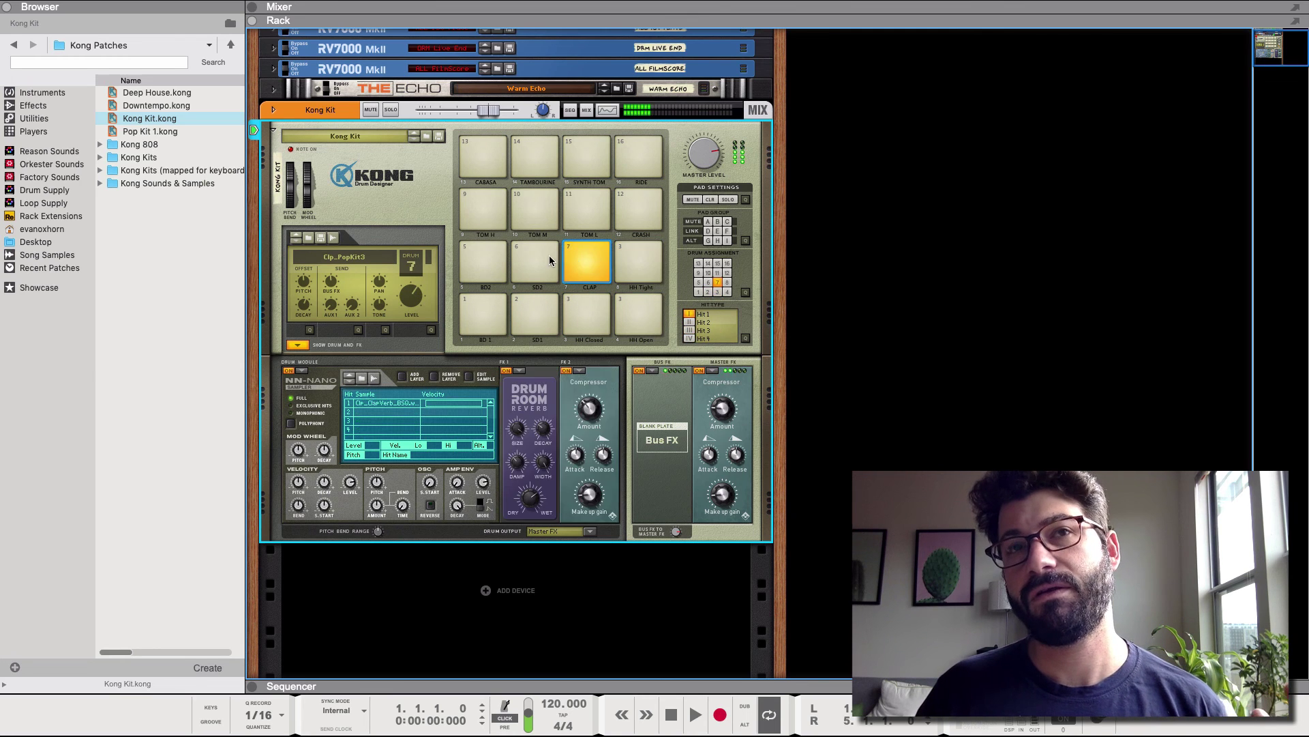
{"action": "left_click", "coordinate": [493, 256]}
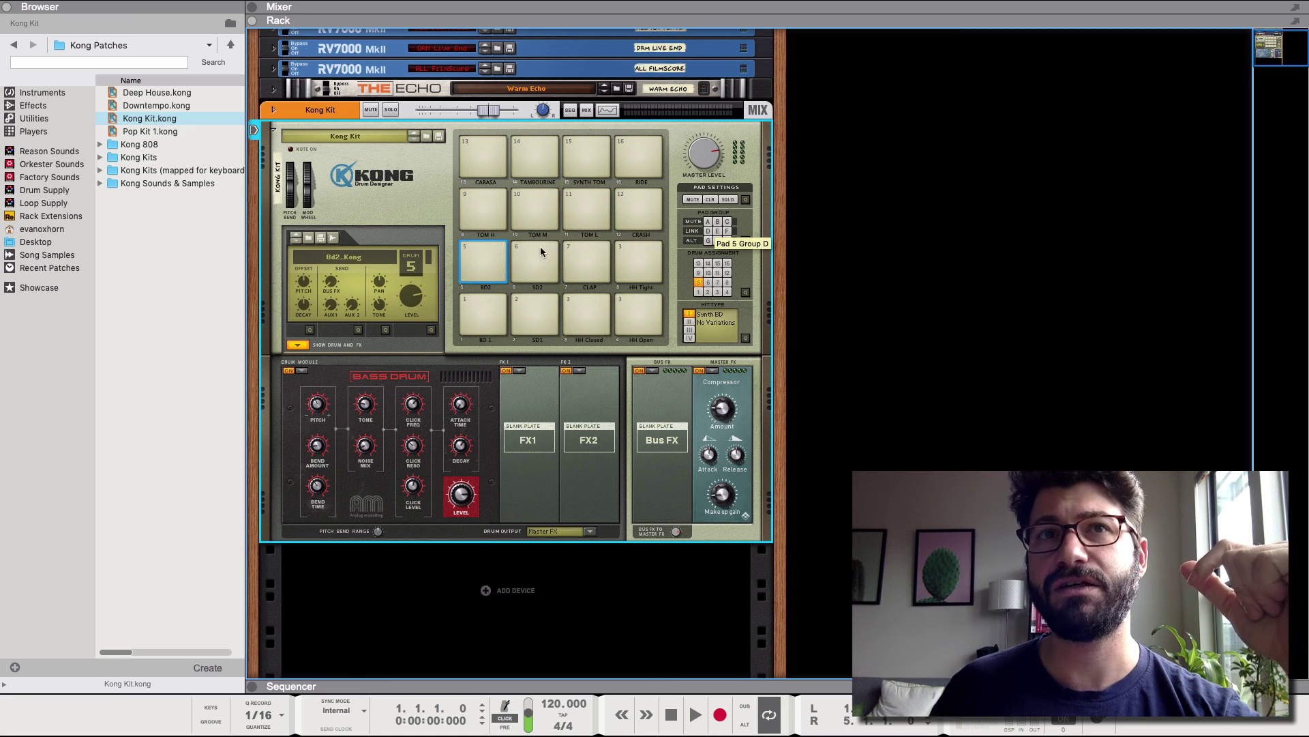
- Assign the BD 1 kick pad to link group D and play it
{"action": "left_click", "coordinate": [482, 302]}
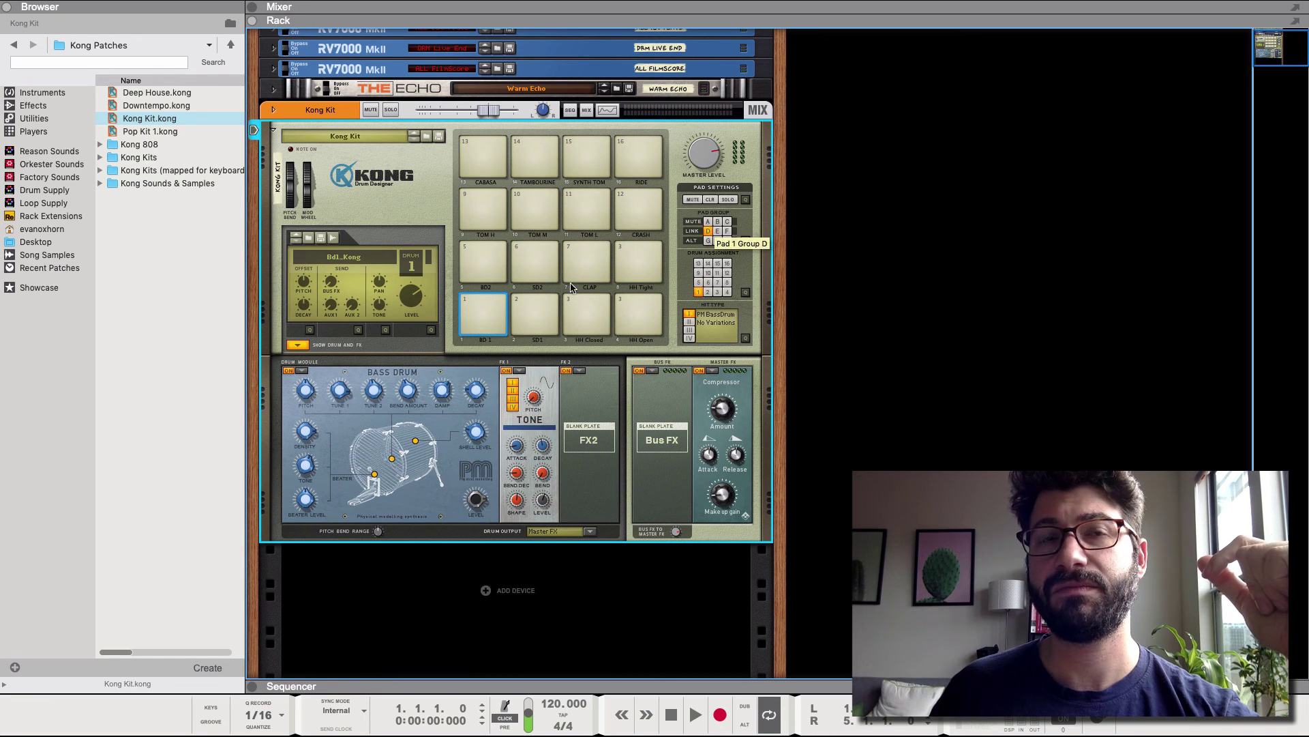
{"action": "left_click", "coordinate": [708, 232]}
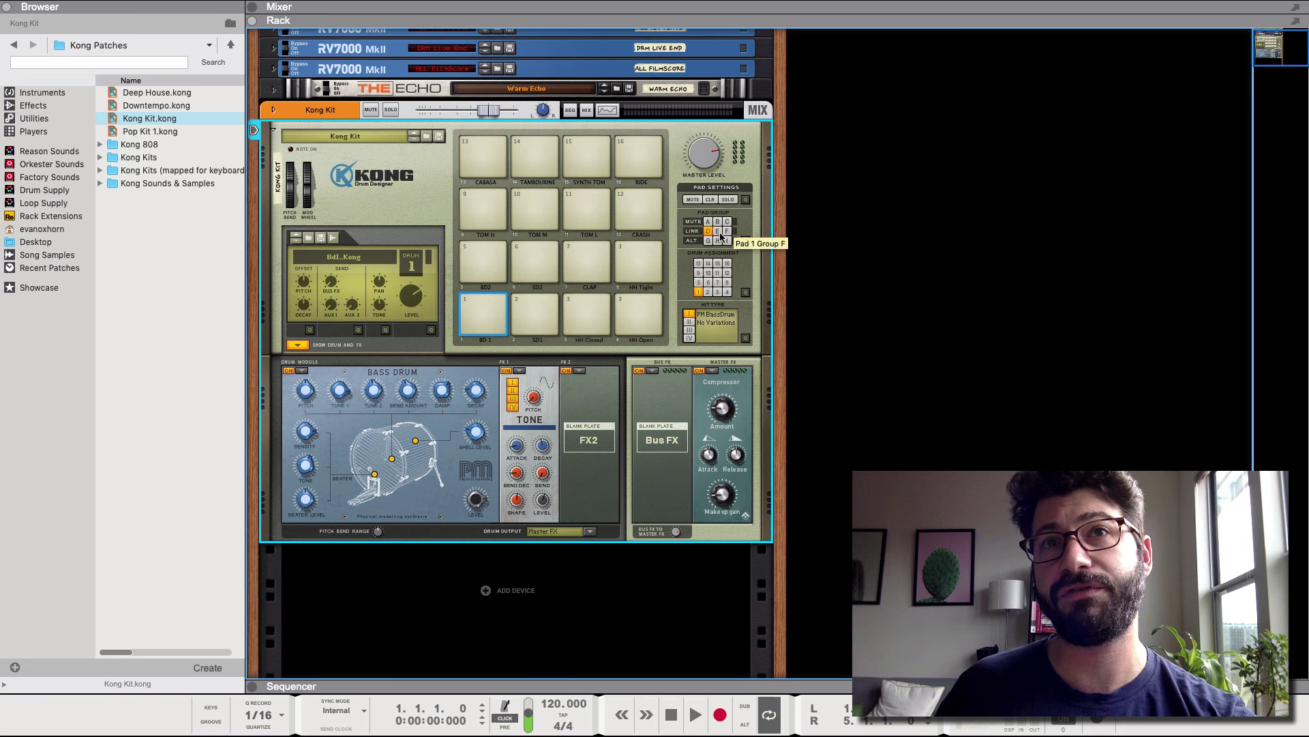
{"action": "left_click", "coordinate": [482, 321]}
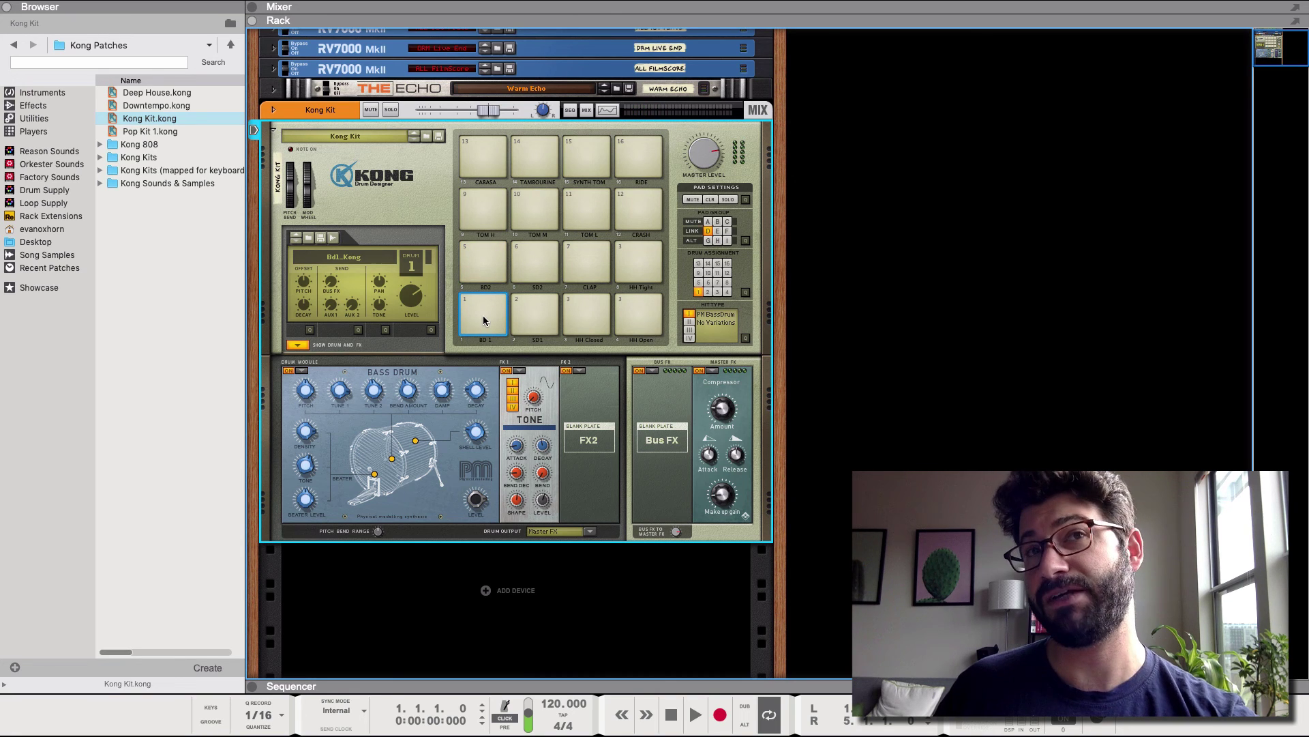
- Compare the BD 1 kick against the BD2 kick and the open hi-hat, ending on BD 1
{"action": "left_click", "coordinate": [491, 263]}
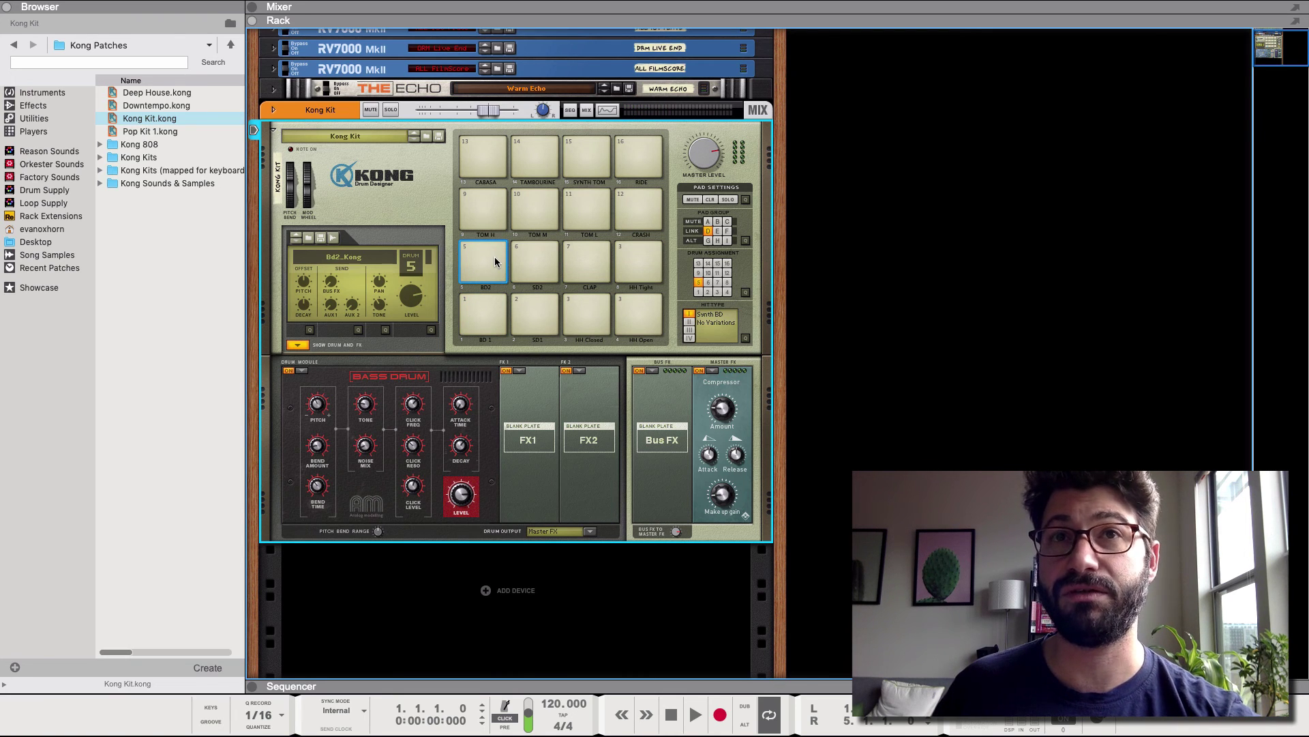
{"action": "left_click", "coordinate": [482, 311]}
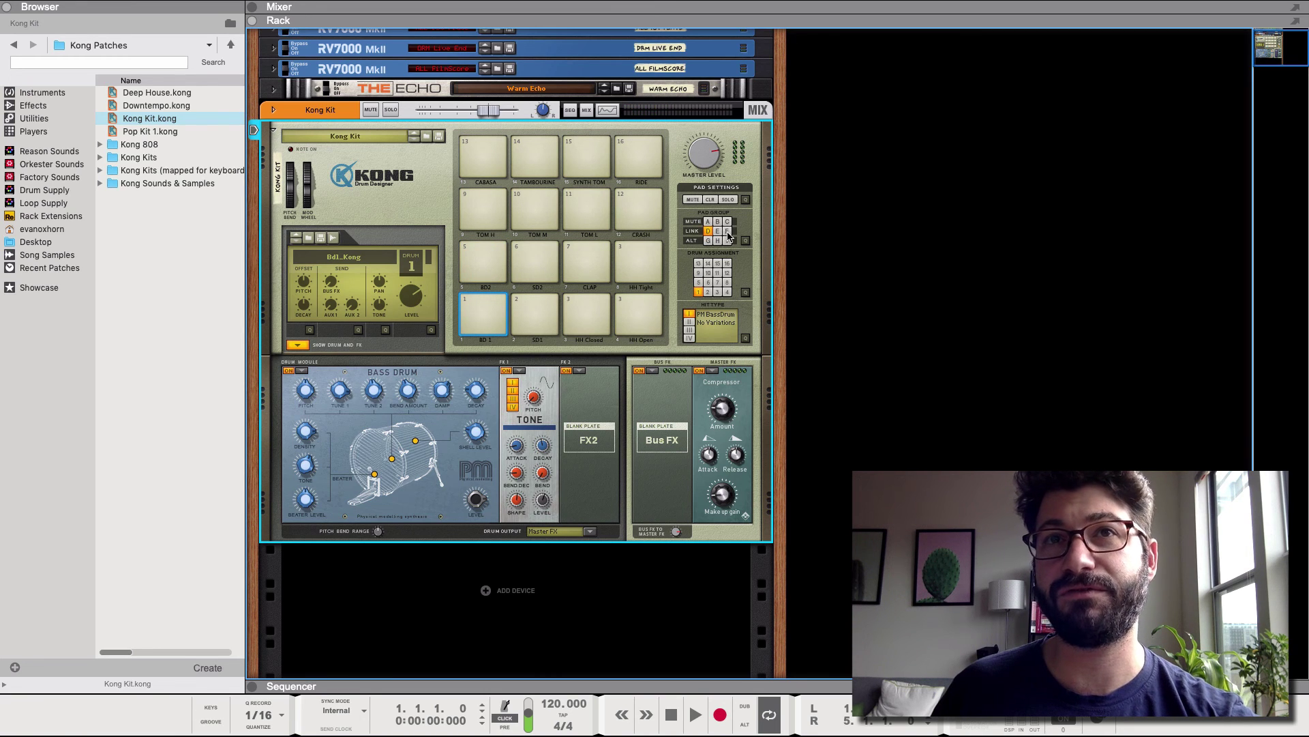
{"action": "left_click", "coordinate": [625, 308]}
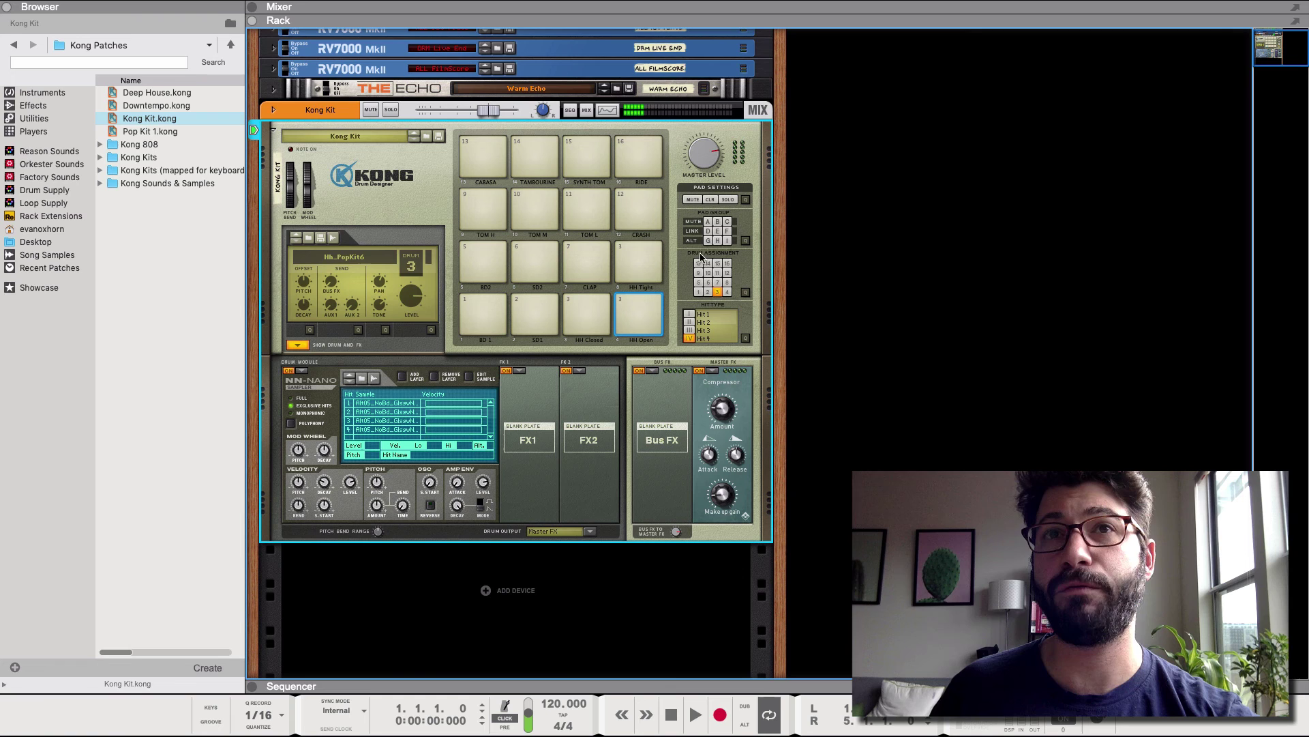
{"action": "left_click", "coordinate": [477, 317]}
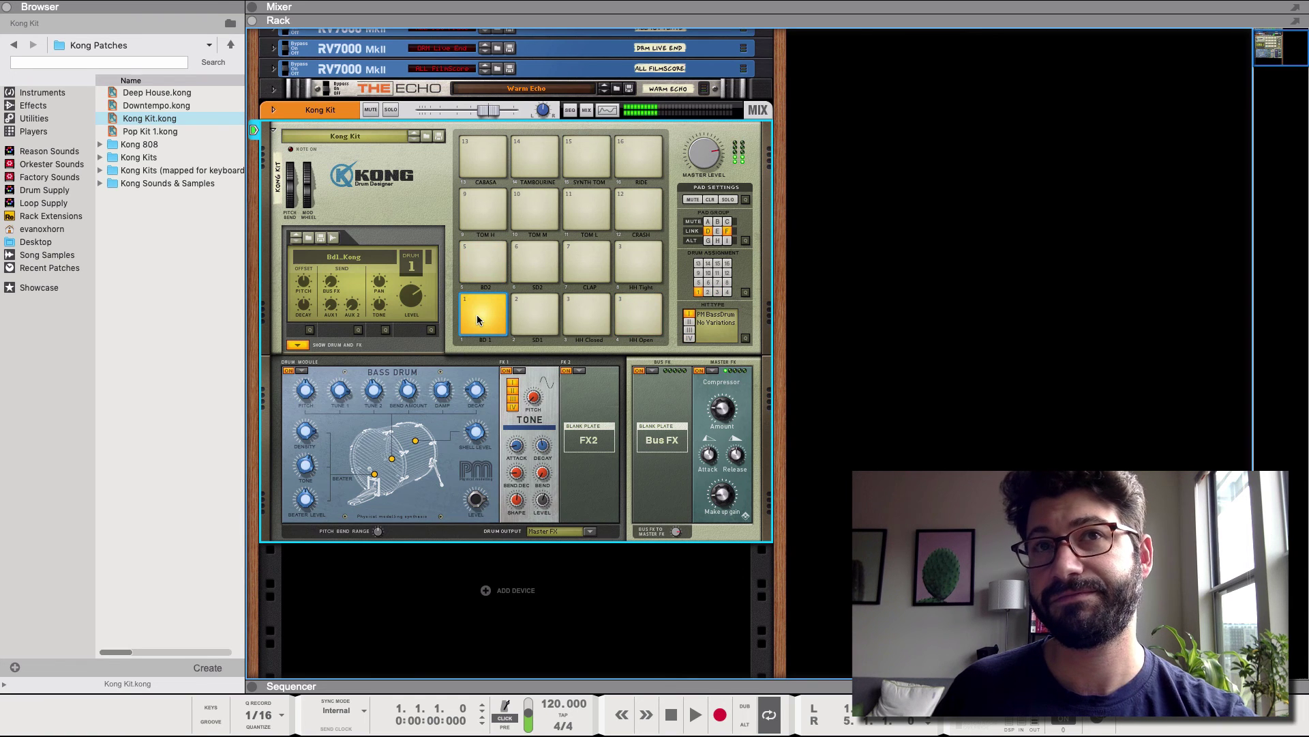
{"action": "left_click", "coordinate": [629, 308]}
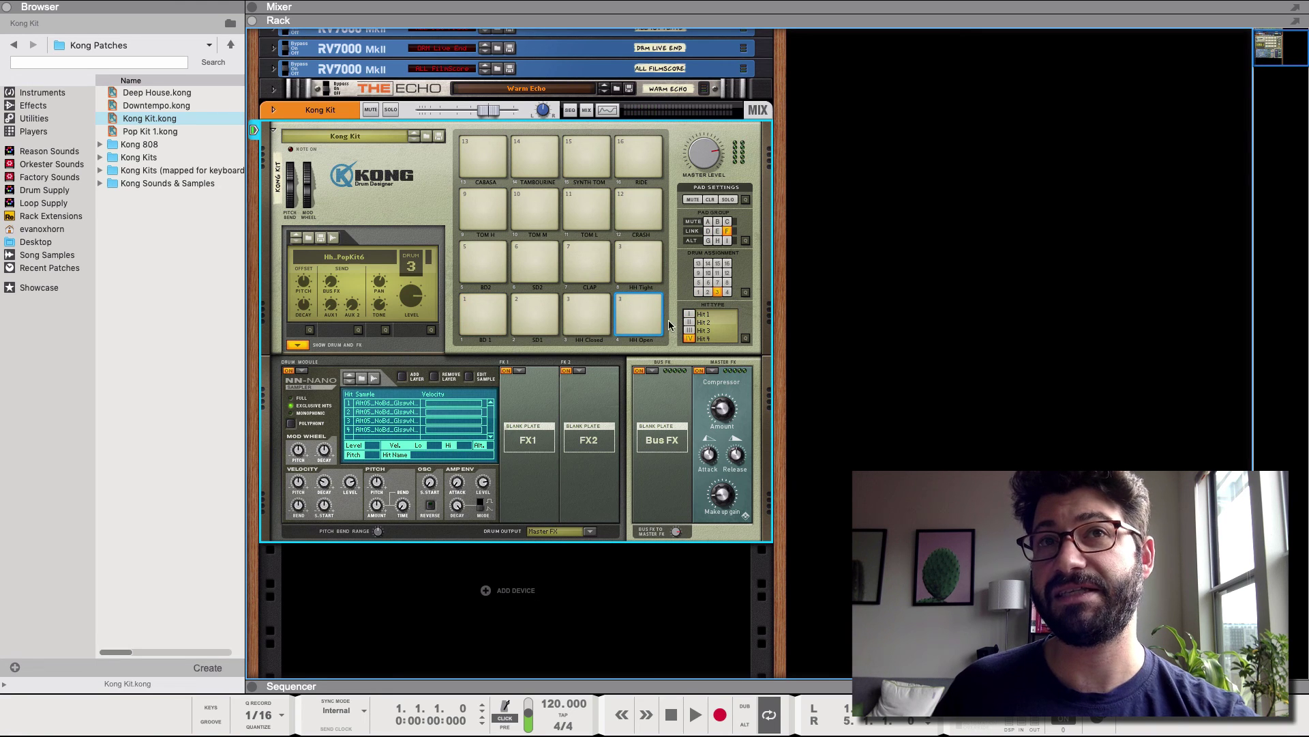
{"action": "left_click", "coordinate": [489, 327]}
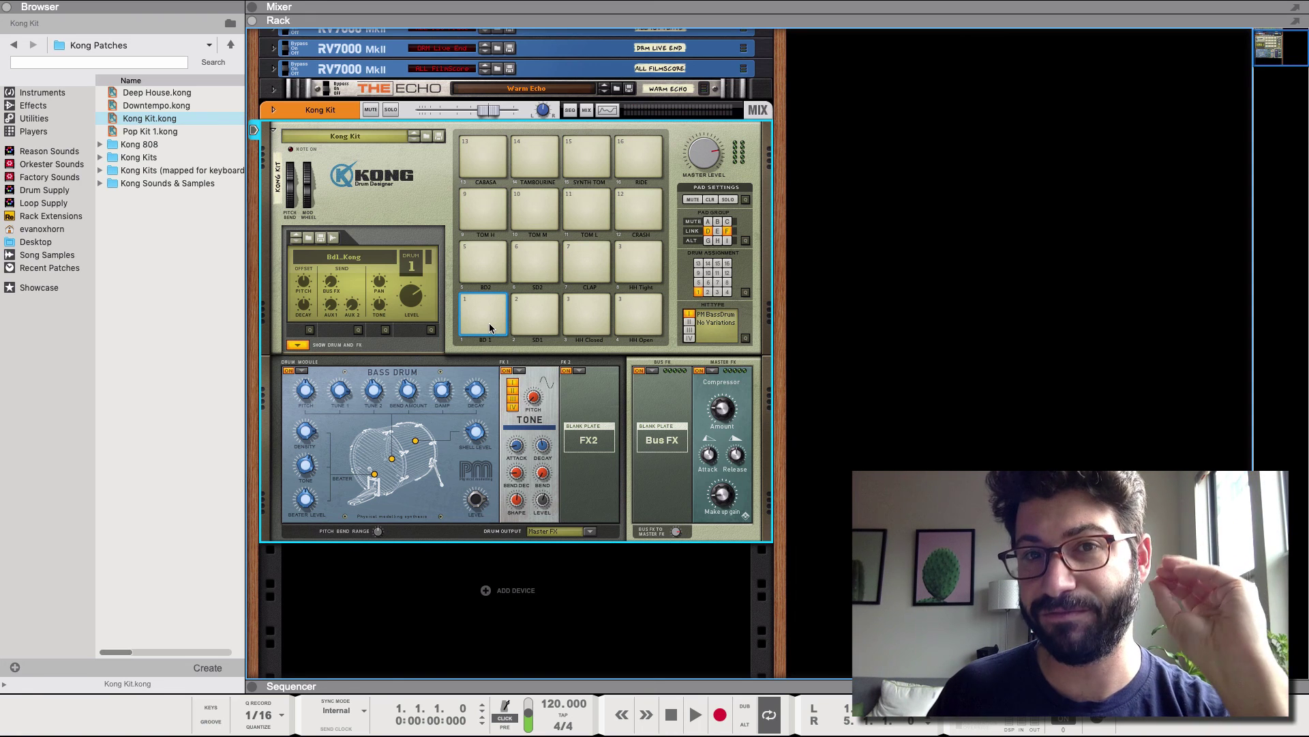
{"action": "left_click", "coordinate": [624, 312]}
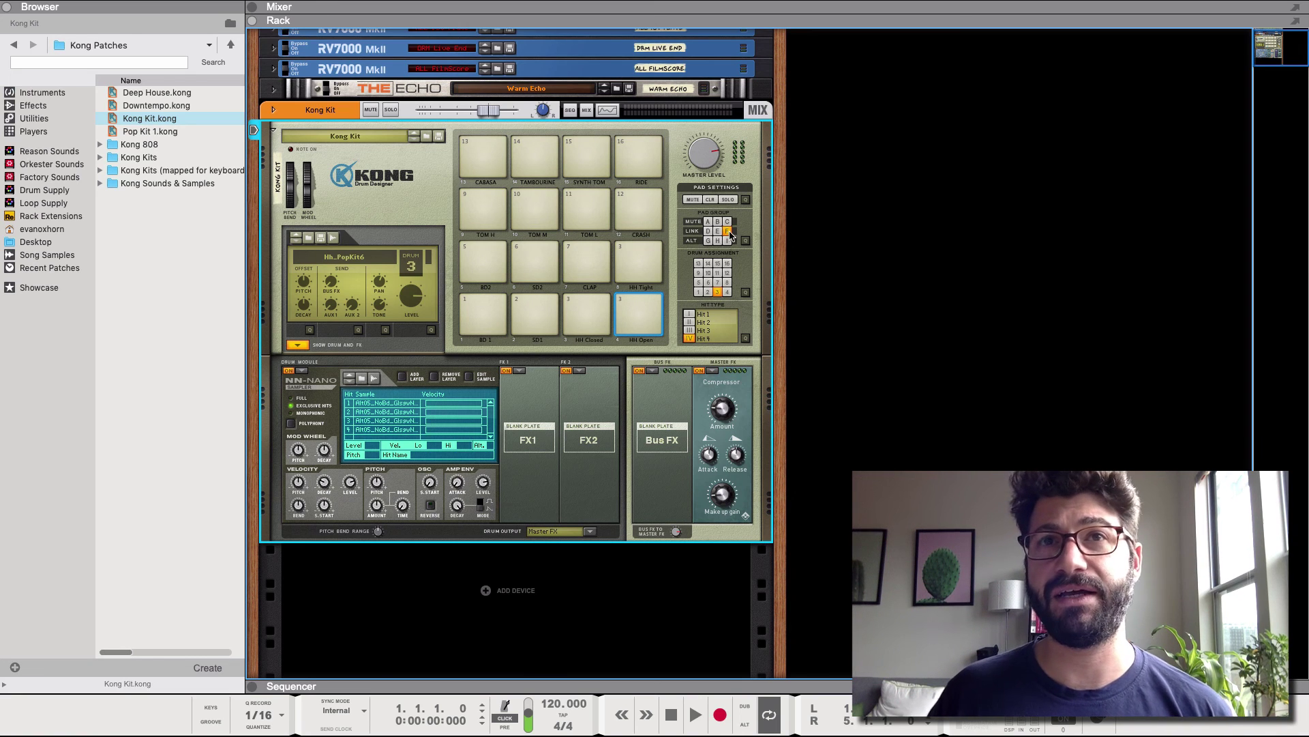
{"action": "left_click", "coordinate": [486, 332]}
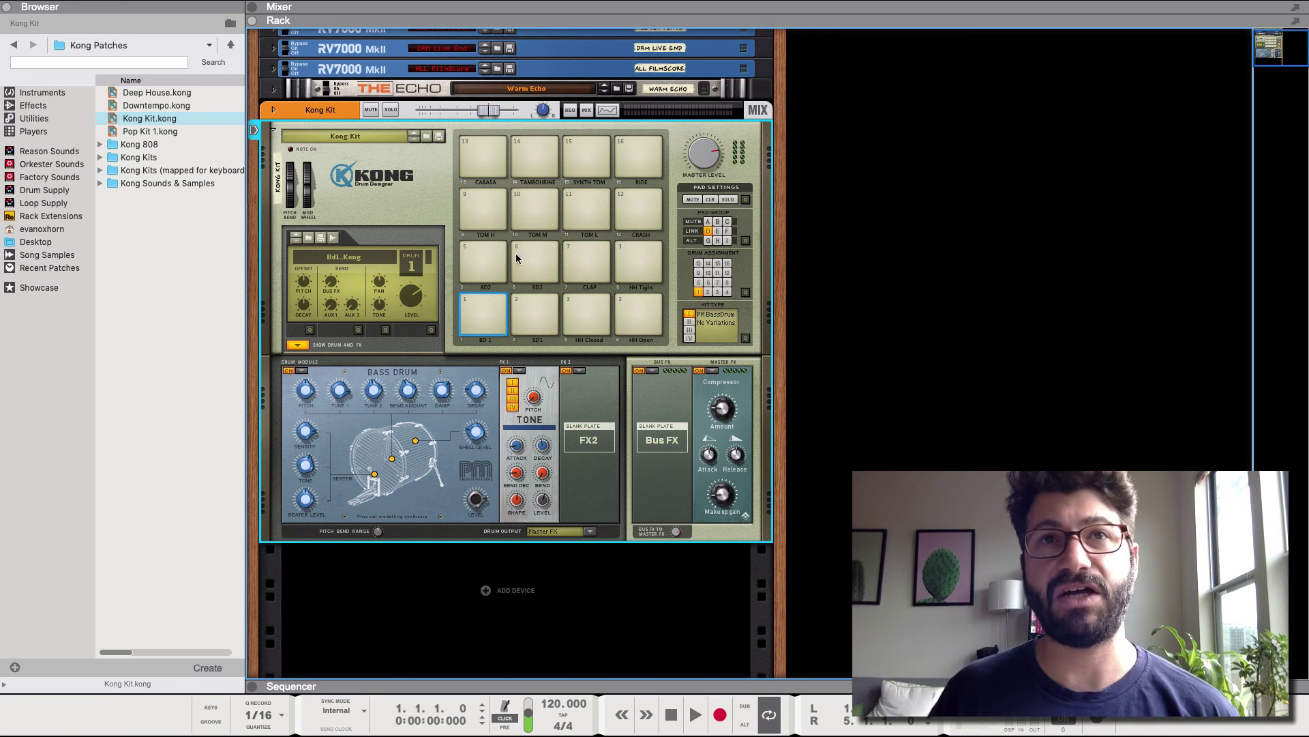
- Put the SD1 snare pad in alternate group G and strike it repeatedly to test
{"action": "left_click", "coordinate": [490, 266]}
{"action": "left_click", "coordinate": [539, 315]}
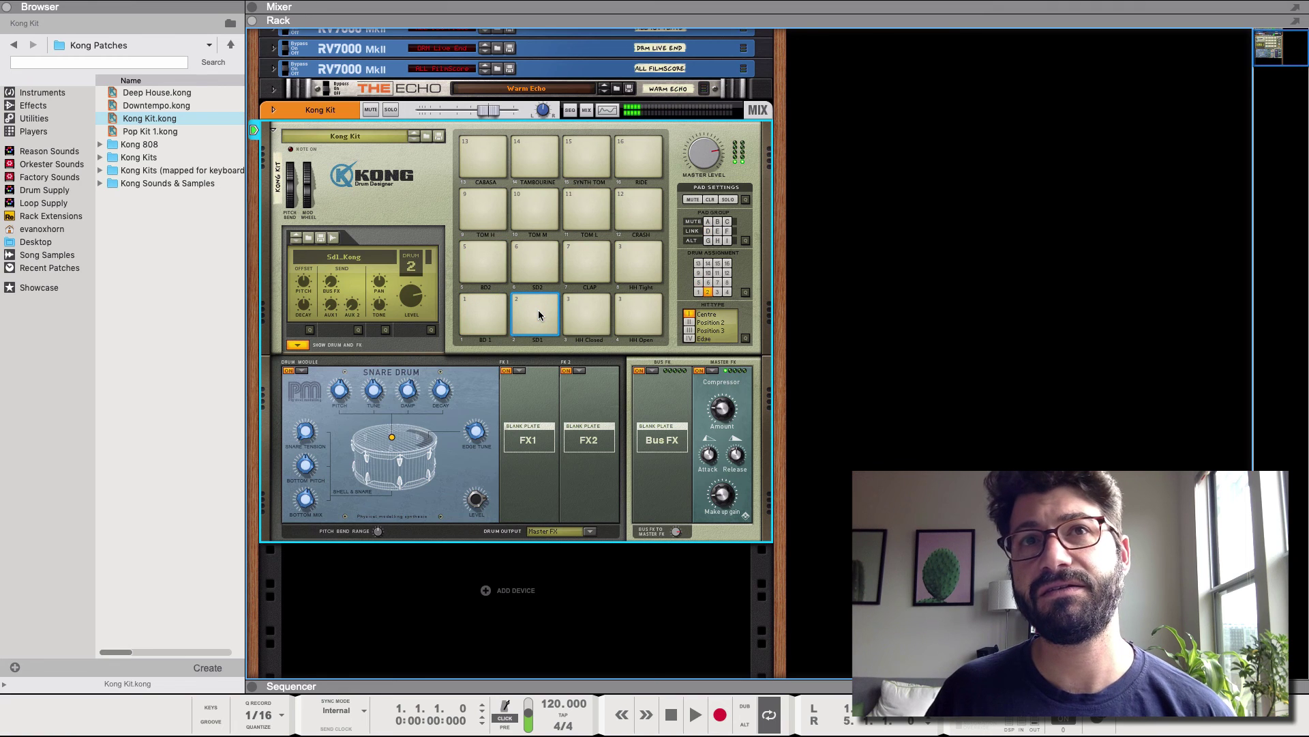
{"action": "left_click", "coordinate": [537, 276]}
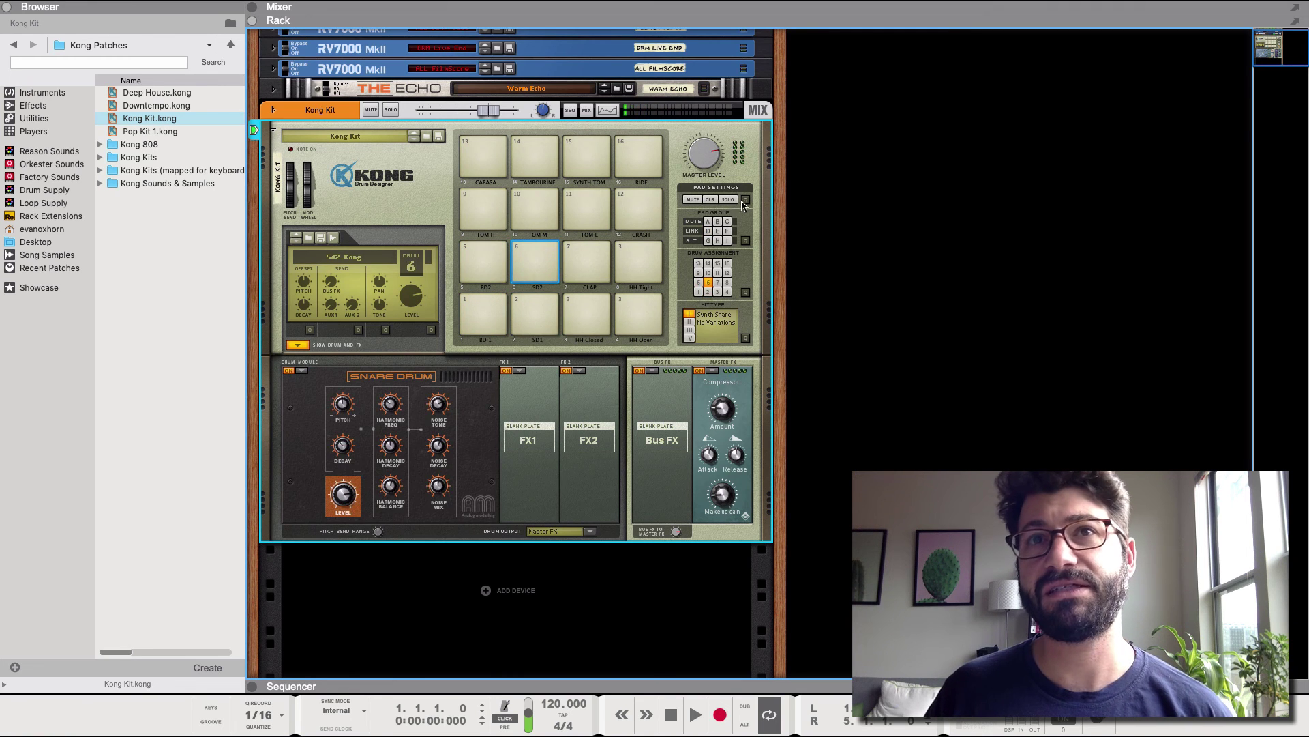
{"action": "left_click", "coordinate": [535, 307]}
{"action": "left_click", "coordinate": [708, 242]}
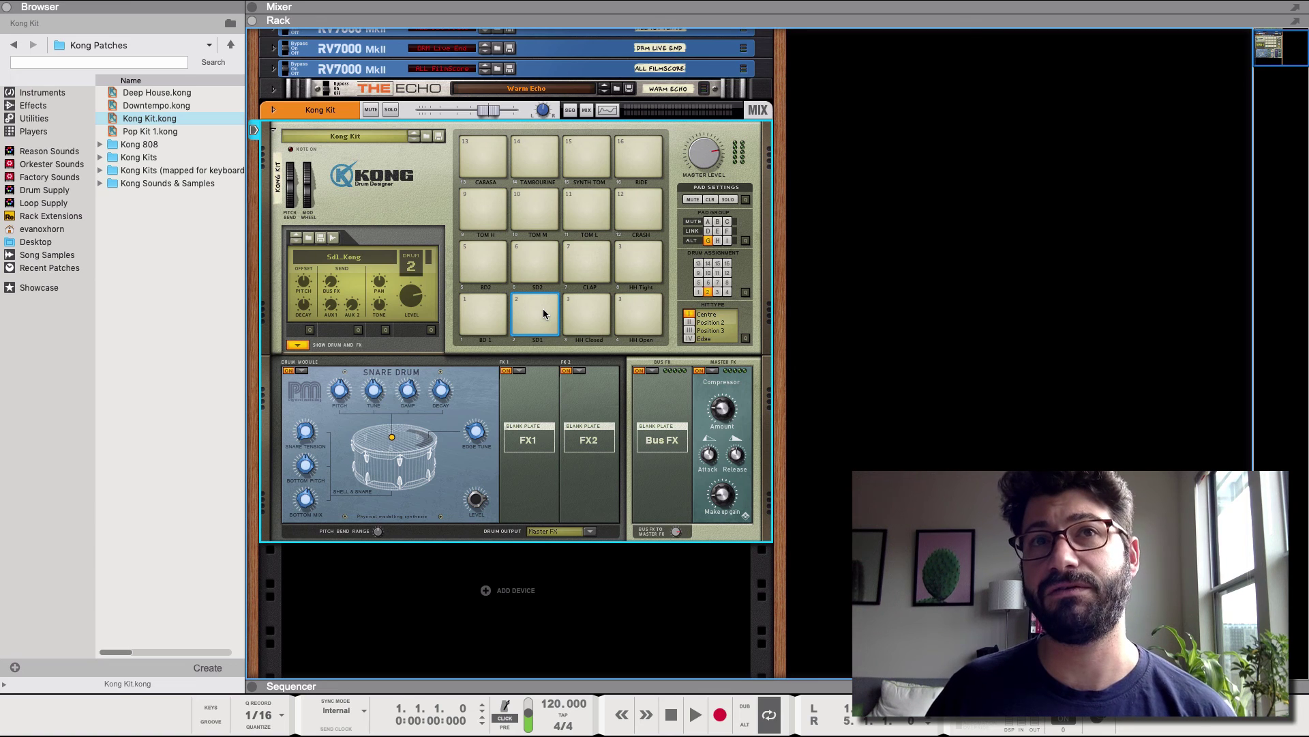
{"action": "left_click", "coordinate": [543, 312]}
{"action": "left_click", "coordinate": [543, 313]}
{"action": "left_click", "coordinate": [543, 312]}
{"action": "left_click", "coordinate": [543, 313]}
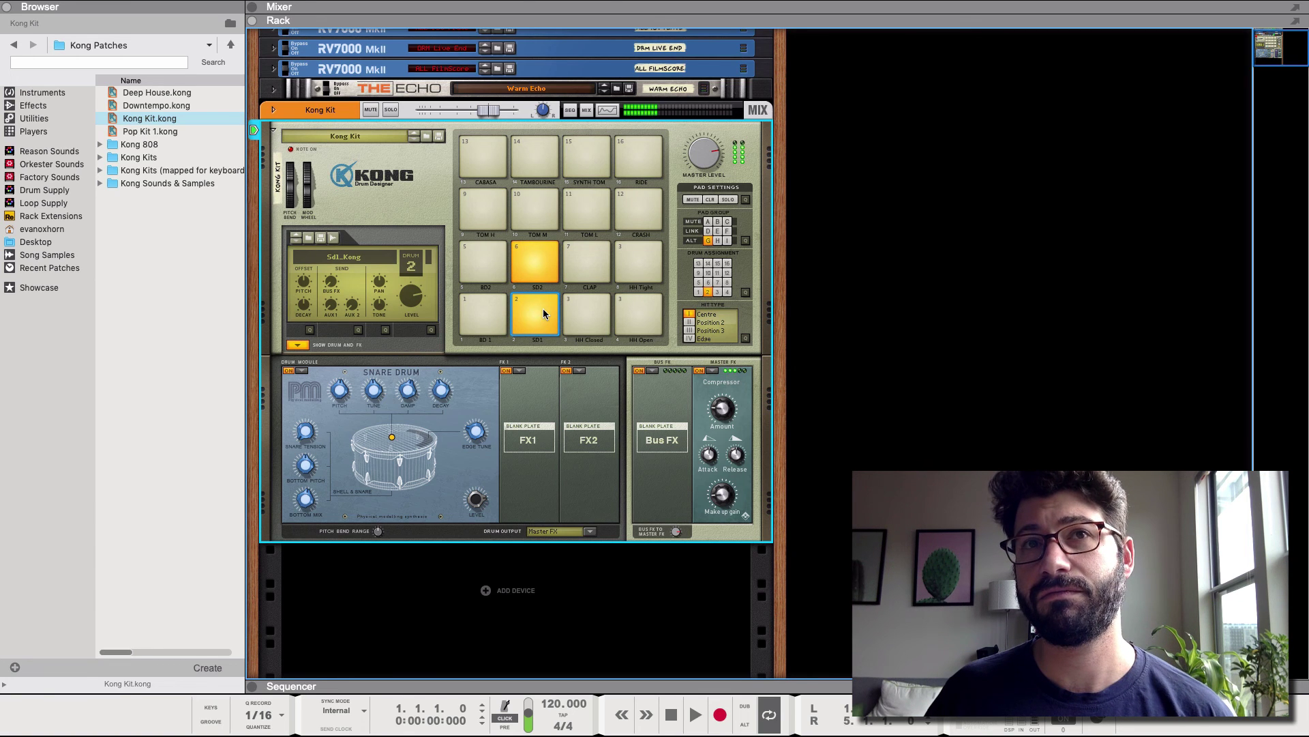
{"action": "left_click", "coordinate": [543, 312]}
{"action": "left_click", "coordinate": [543, 312]}
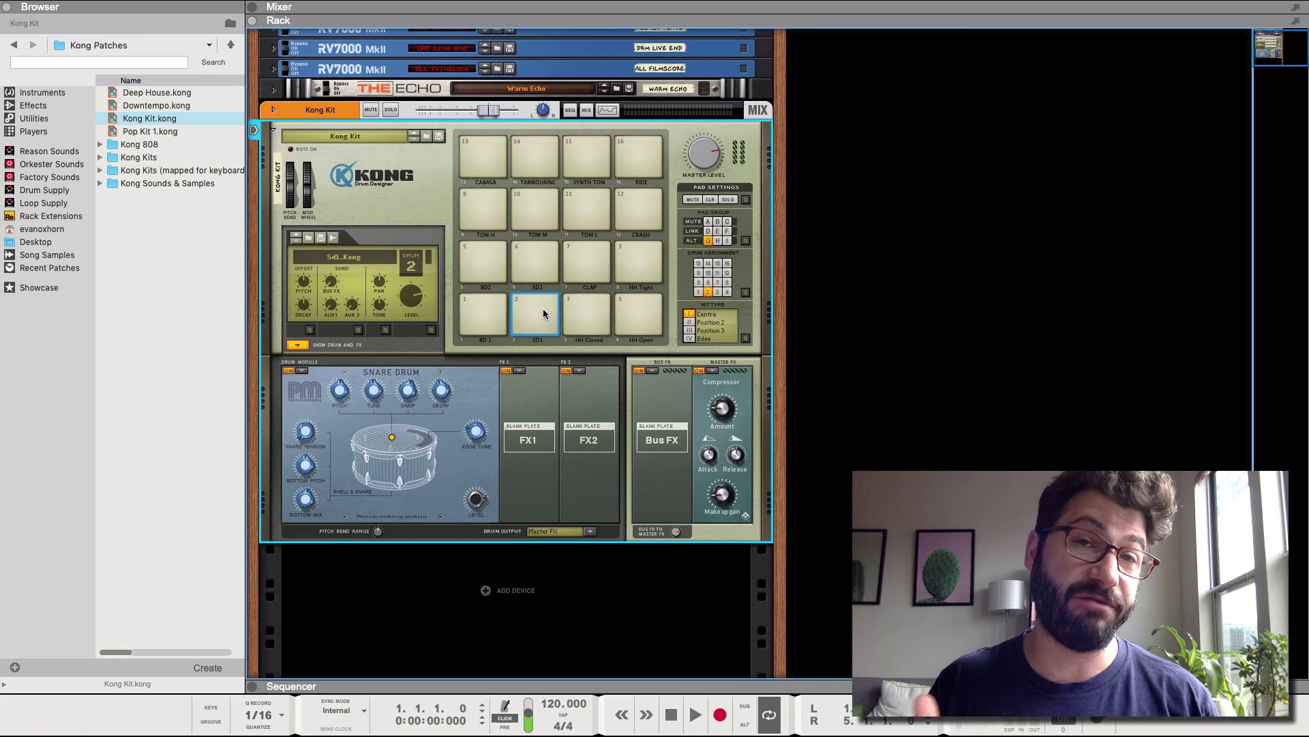
- Change the SD1 snare's hit type from Position 2 to Position 3 and strike it
{"action": "left_click", "coordinate": [688, 322]}
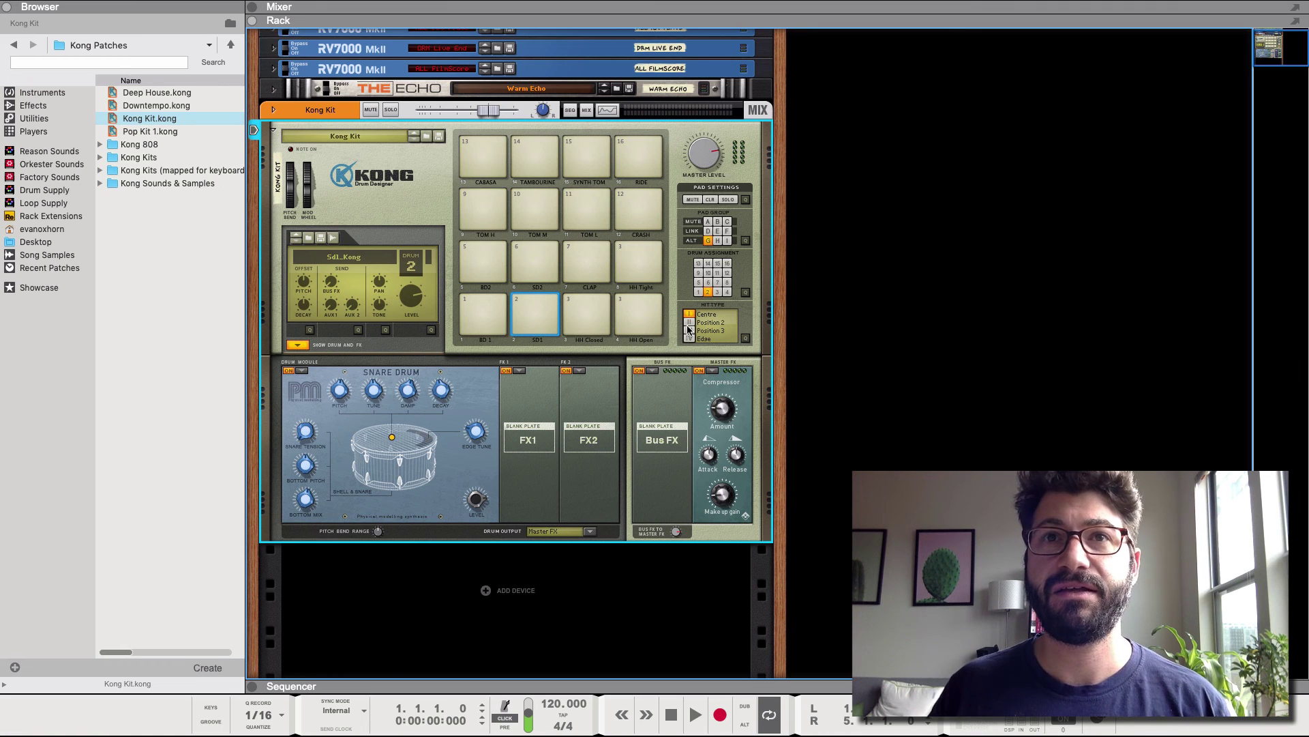
{"action": "left_click", "coordinate": [523, 325]}
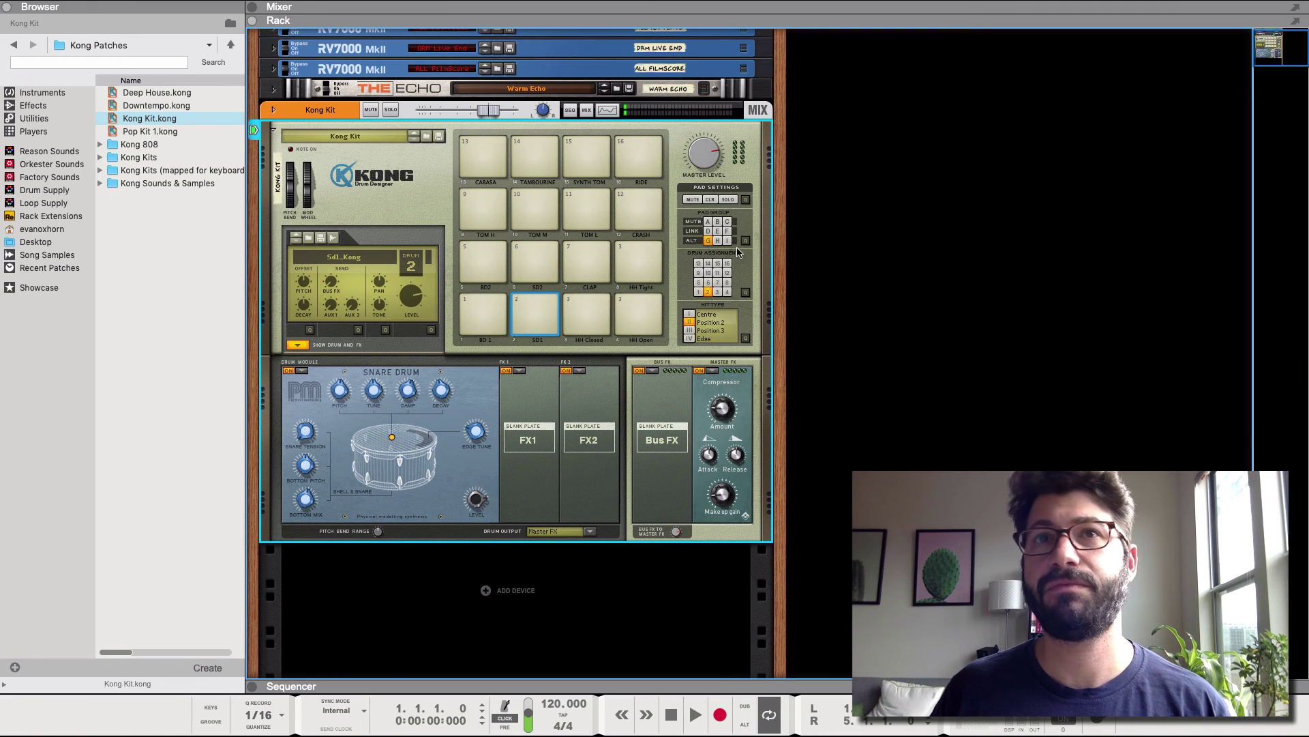
{"action": "left_click", "coordinate": [689, 330]}
{"action": "left_click", "coordinate": [536, 322]}
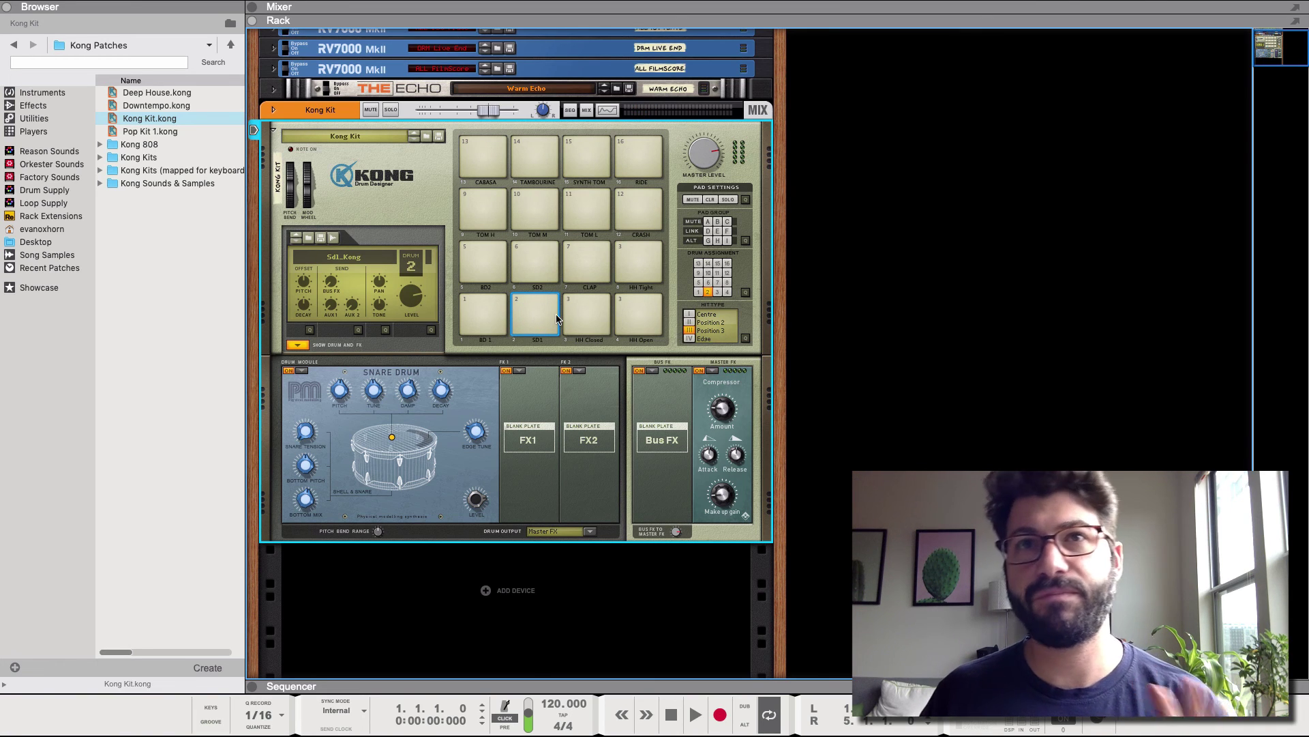
- Assign the HH Closed pad to mute group A, after checking HH Open, and strike it
{"action": "left_click", "coordinate": [632, 312]}
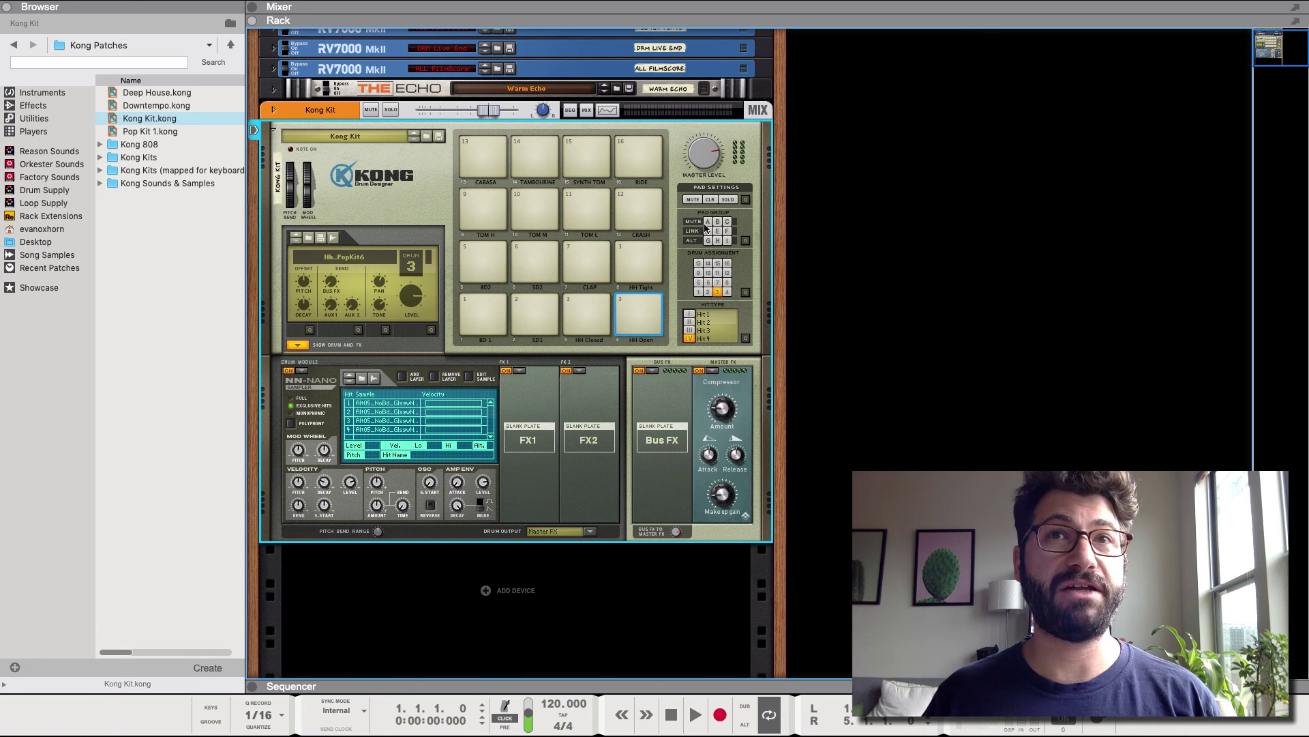
{"action": "left_click", "coordinate": [595, 309]}
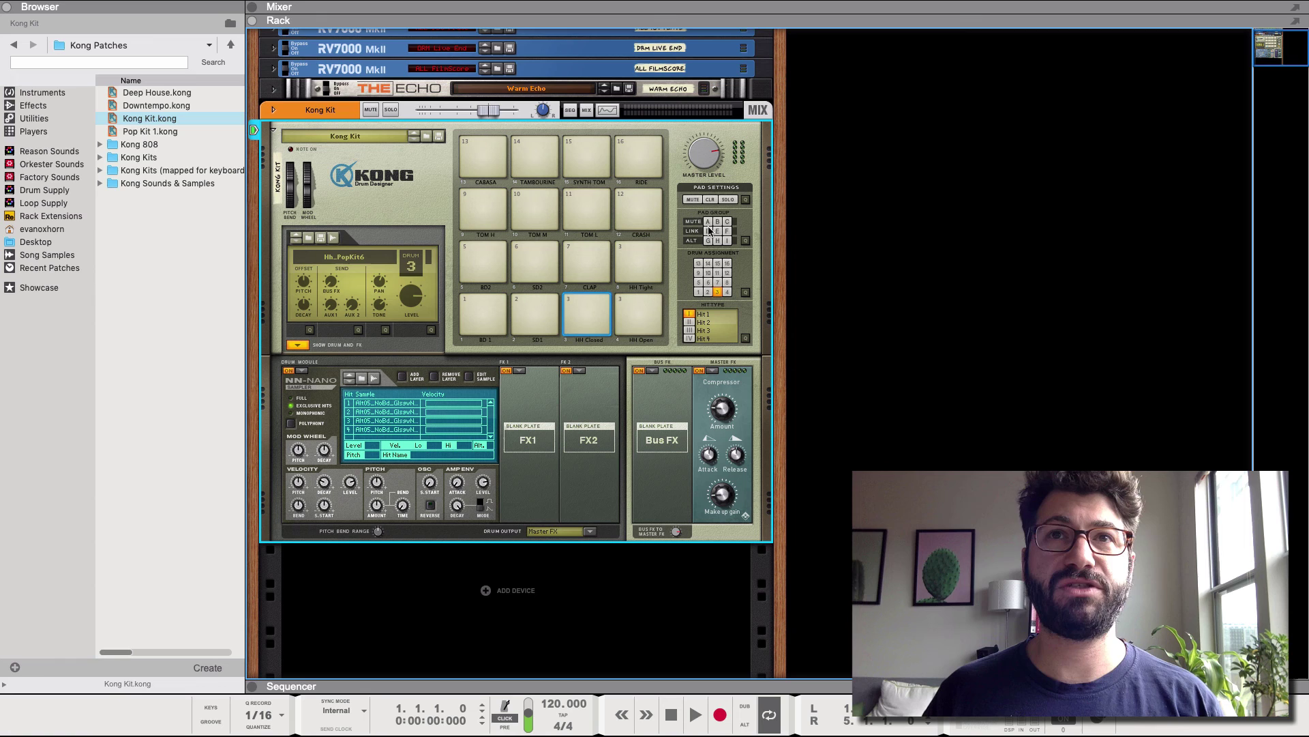
{"action": "left_click", "coordinate": [708, 222]}
{"action": "left_click", "coordinate": [580, 313]}
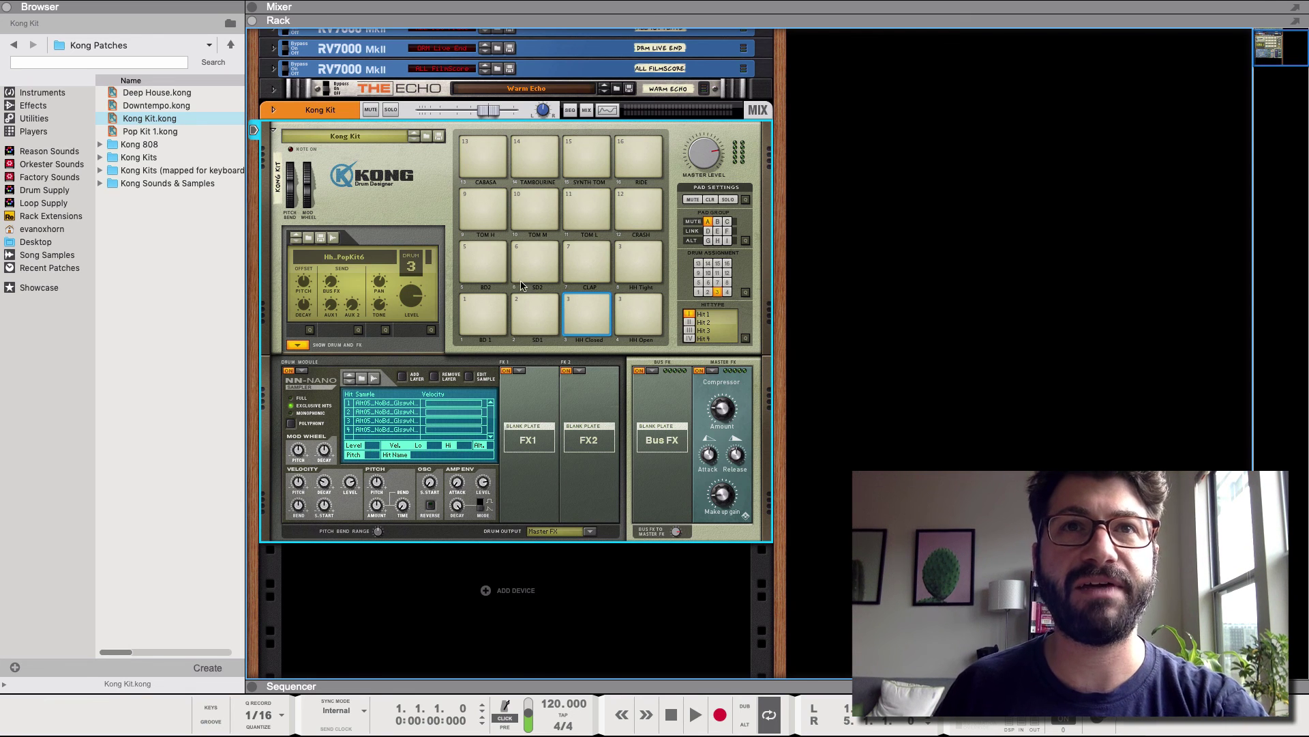
- Load a Rattler into the SD1 snare's FX1 slot and audition it
{"action": "left_click", "coordinate": [522, 308]}
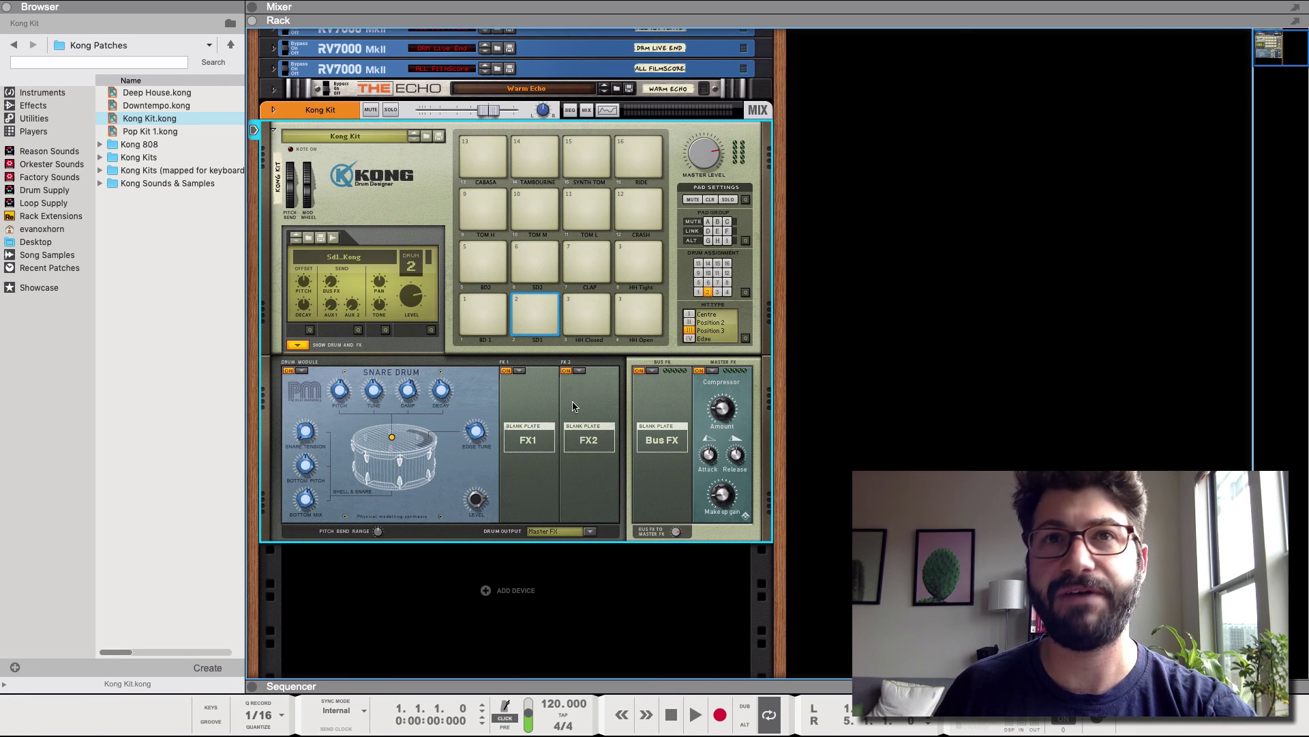
{"action": "left_click", "coordinate": [522, 370]}
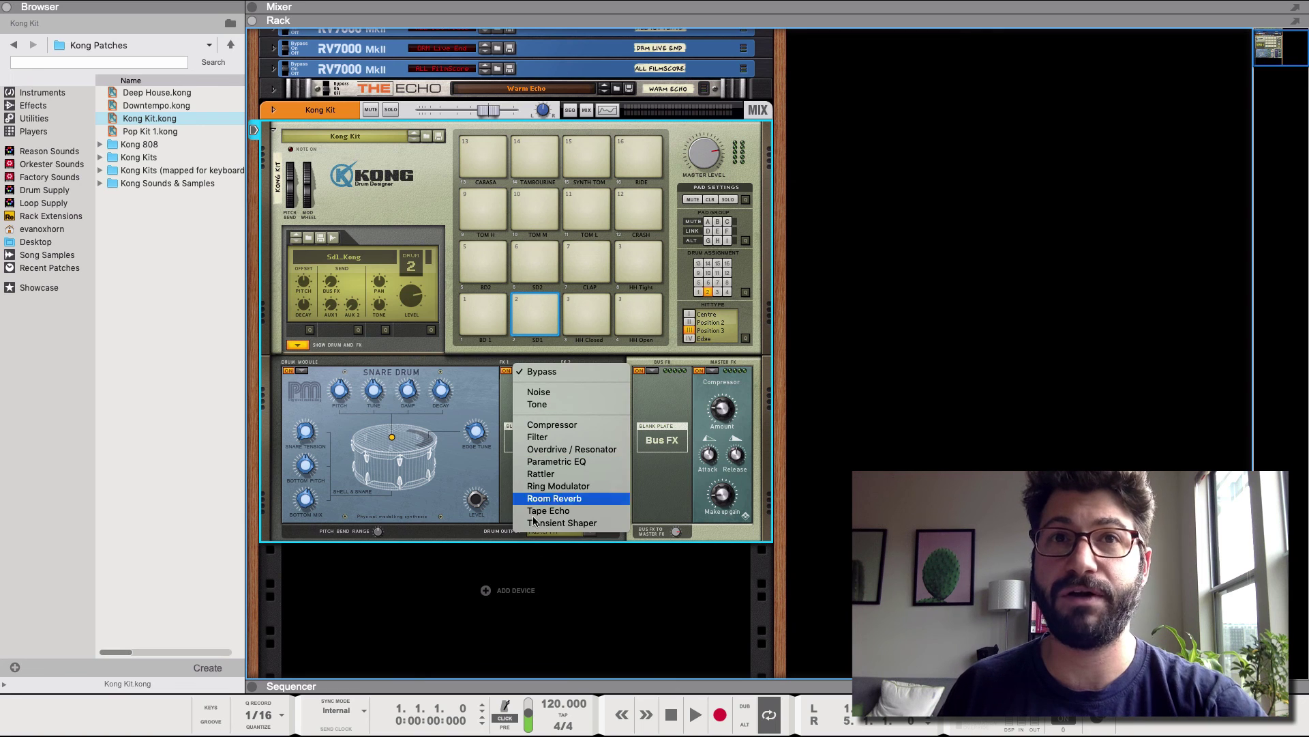
{"action": "left_click", "coordinate": [542, 473]}
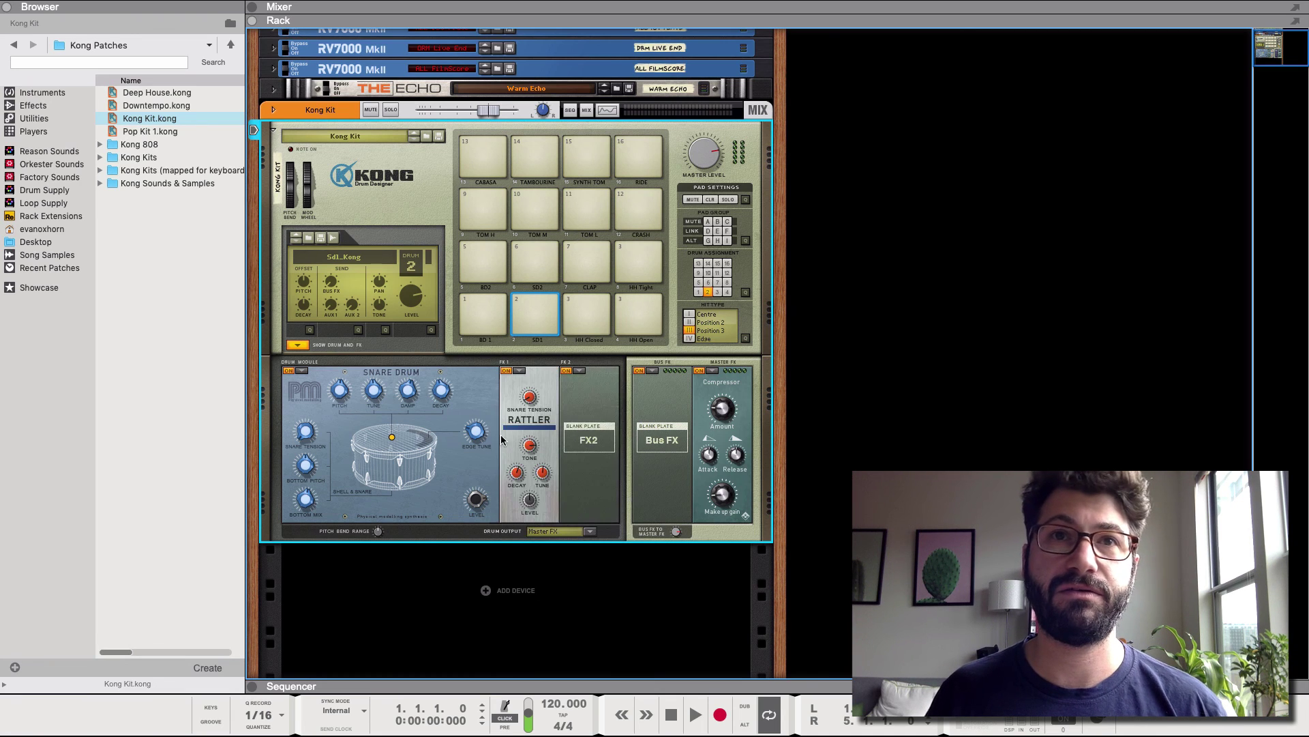
{"action": "left_click", "coordinate": [535, 313]}
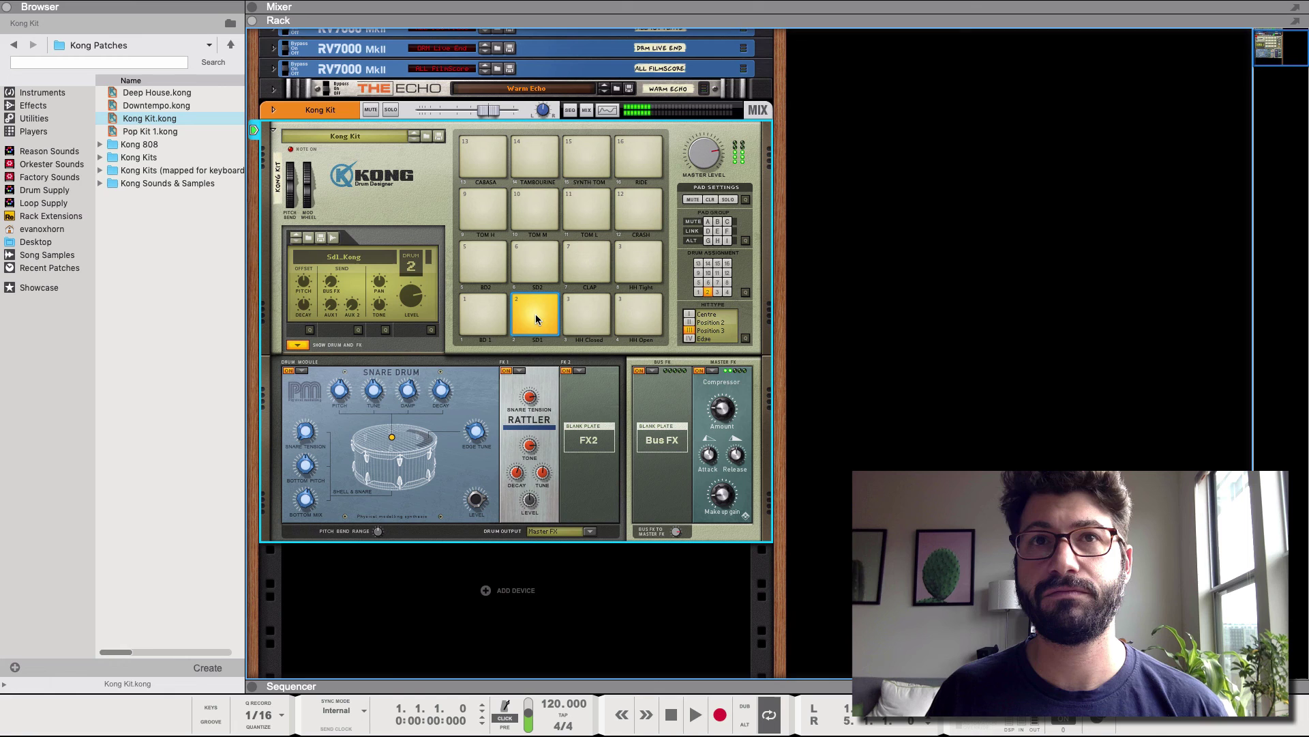
{"action": "left_click", "coordinate": [535, 314]}
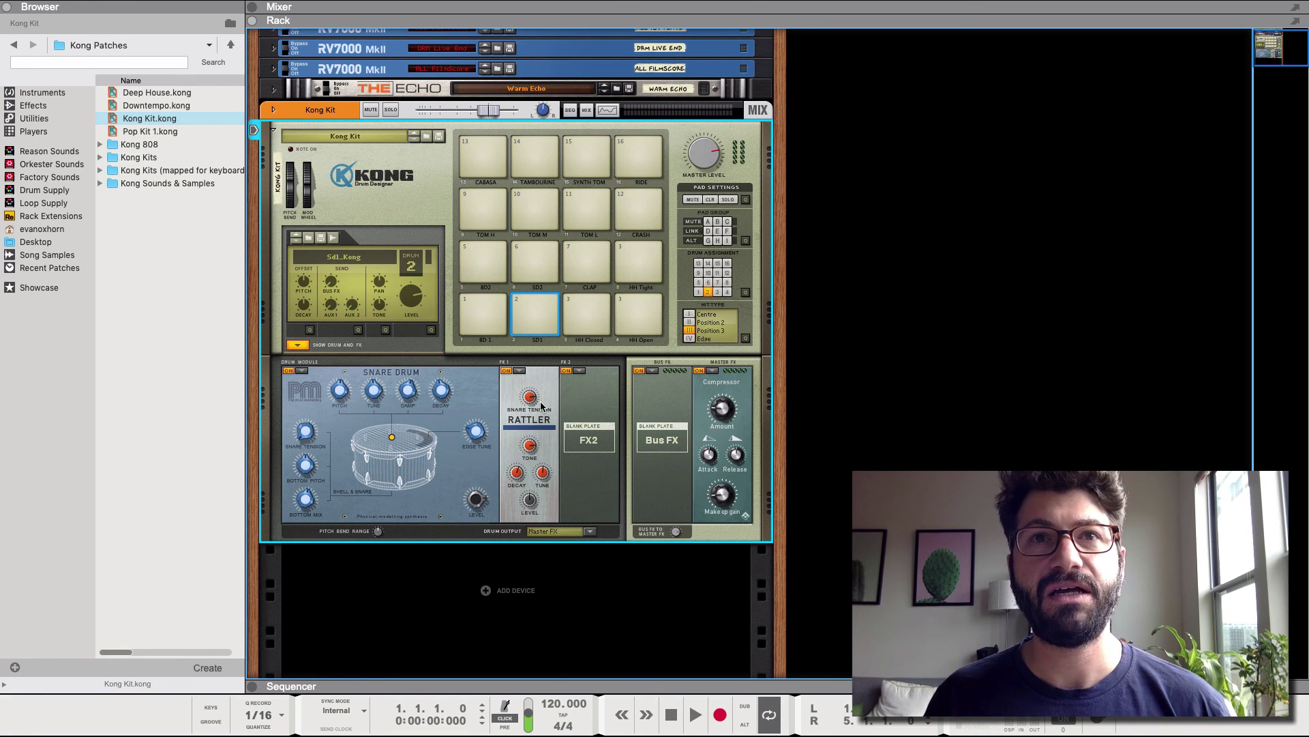
- Replace the snare's FX1 Rattler with a Drum Room Reverb
{"action": "left_click", "coordinate": [520, 372]}
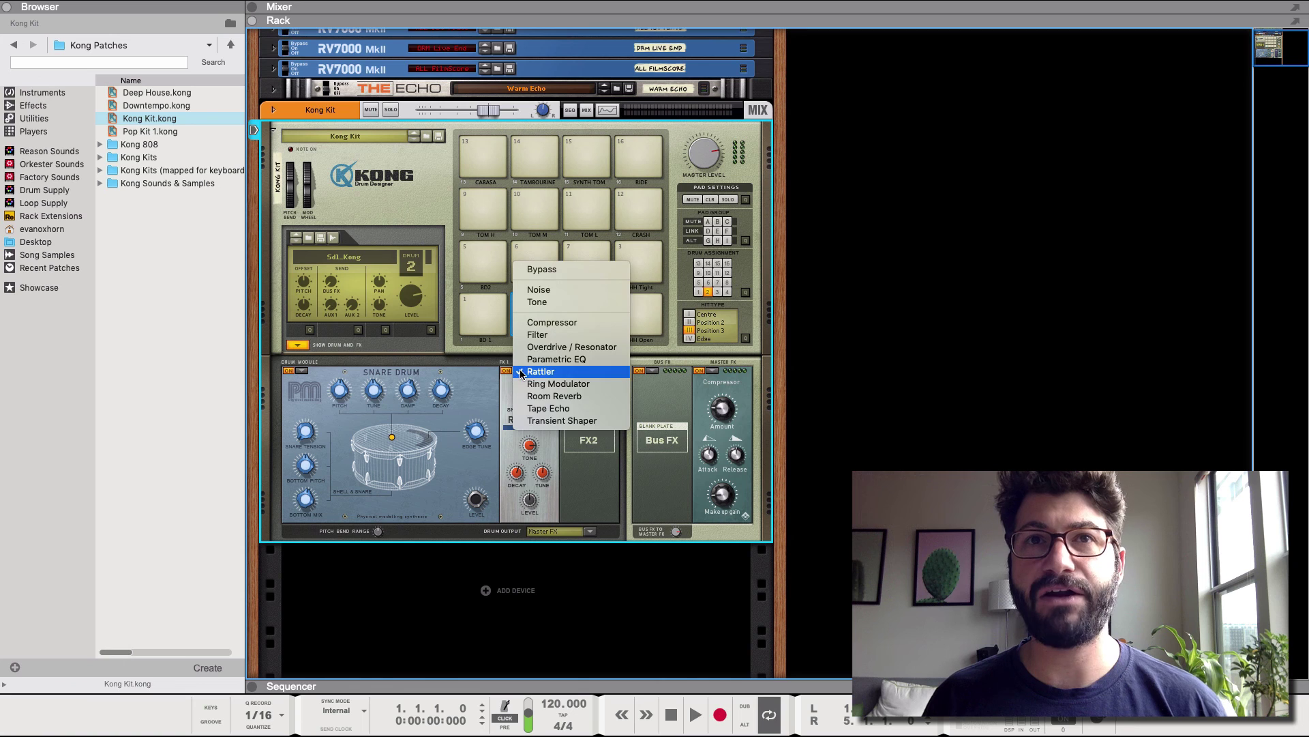
{"action": "left_click", "coordinate": [544, 396]}
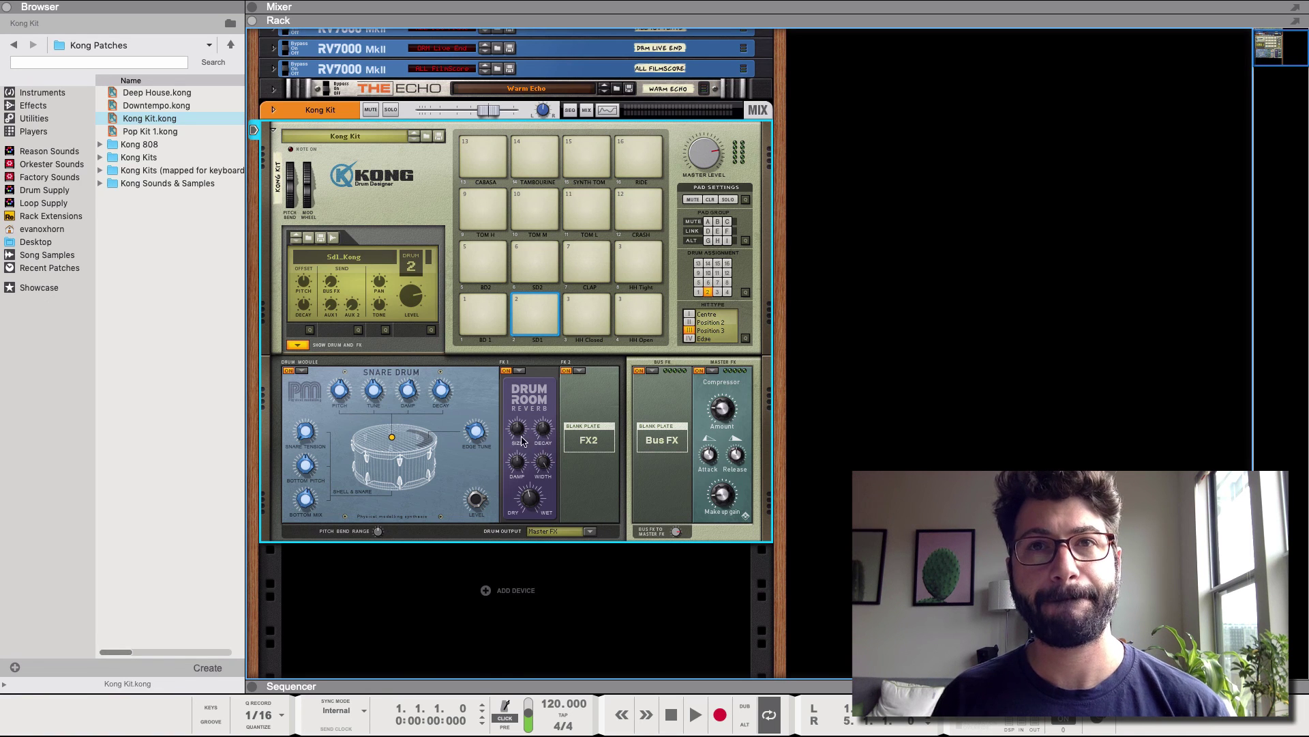
{"action": "mouse_move", "coordinate": [520, 433]}
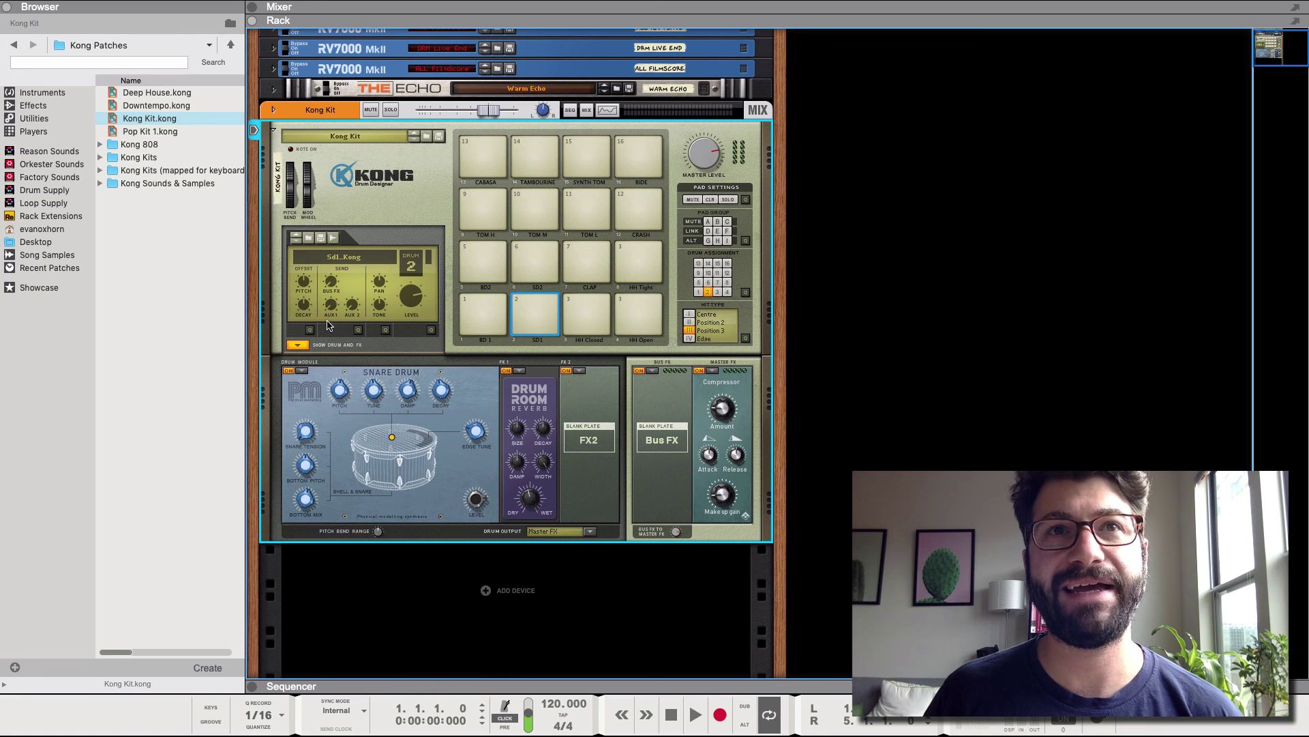
- Load a Ring Modulator as Bus FX and audition the SD1 snare and BD1 kick through it
{"action": "left_click", "coordinate": [652, 372]}
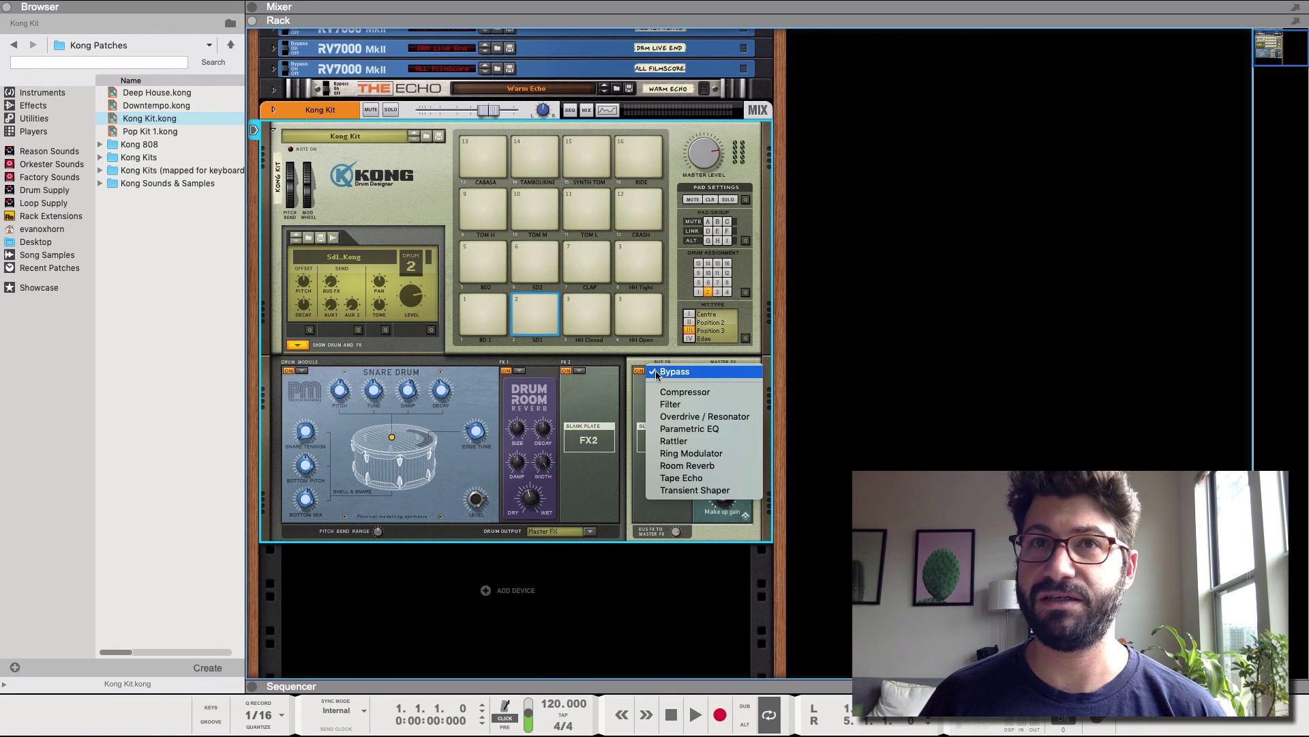
{"action": "left_click", "coordinate": [685, 454]}
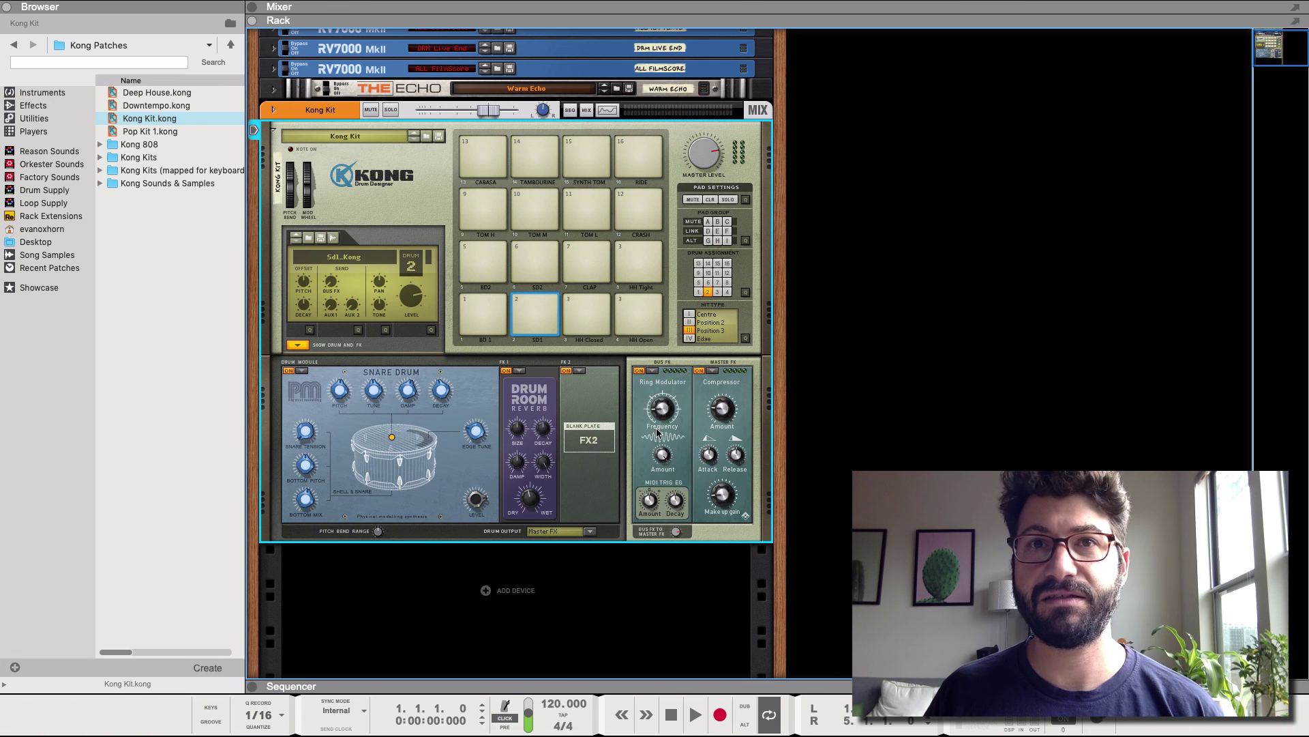
{"action": "mouse_move", "coordinate": [331, 285]}
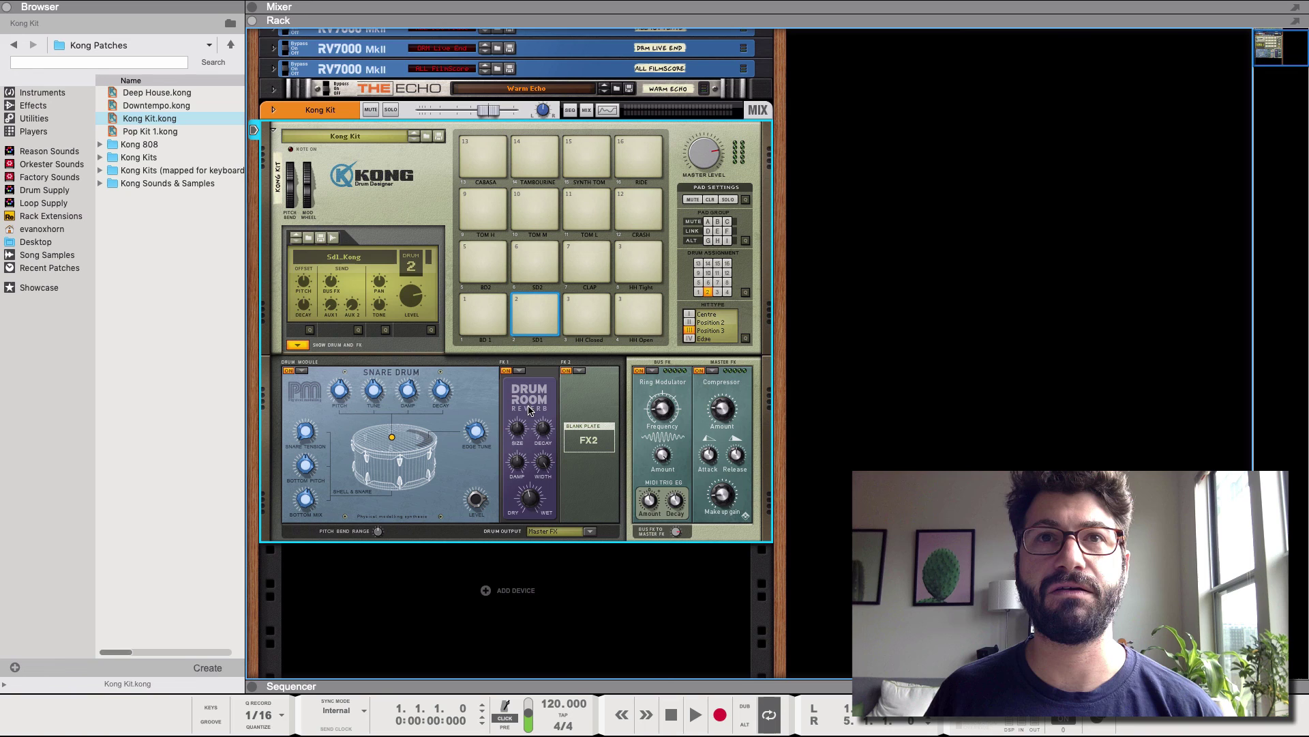
{"action": "left_click", "coordinate": [536, 324]}
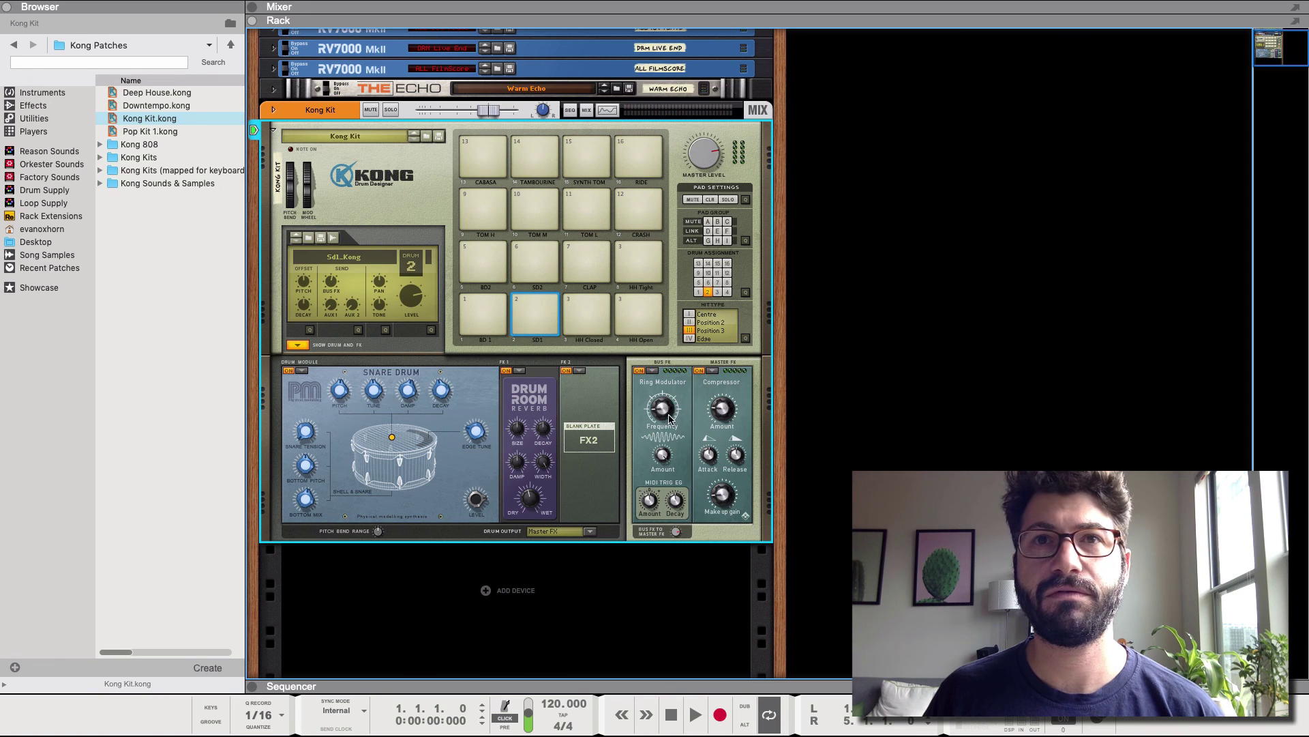
{"action": "mouse_move", "coordinate": [663, 389]}
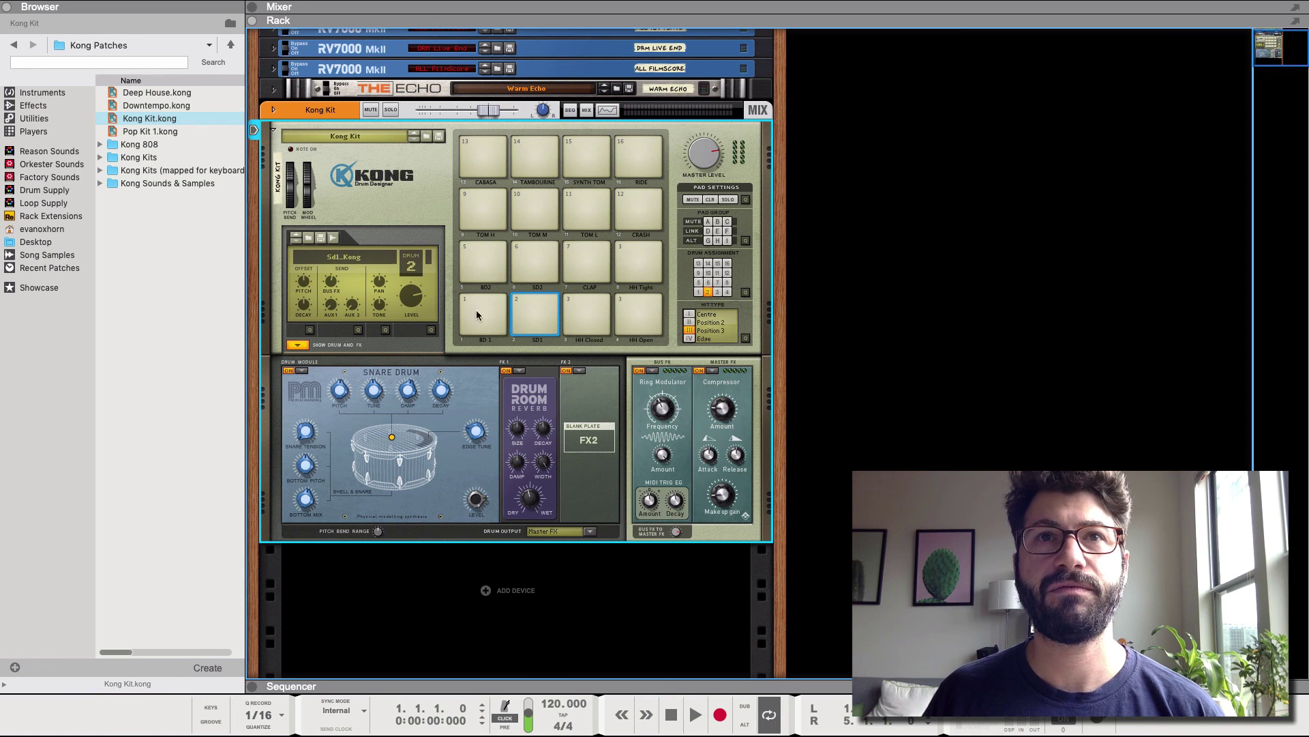
{"action": "left_click", "coordinate": [533, 318]}
{"action": "left_click", "coordinate": [533, 317]}
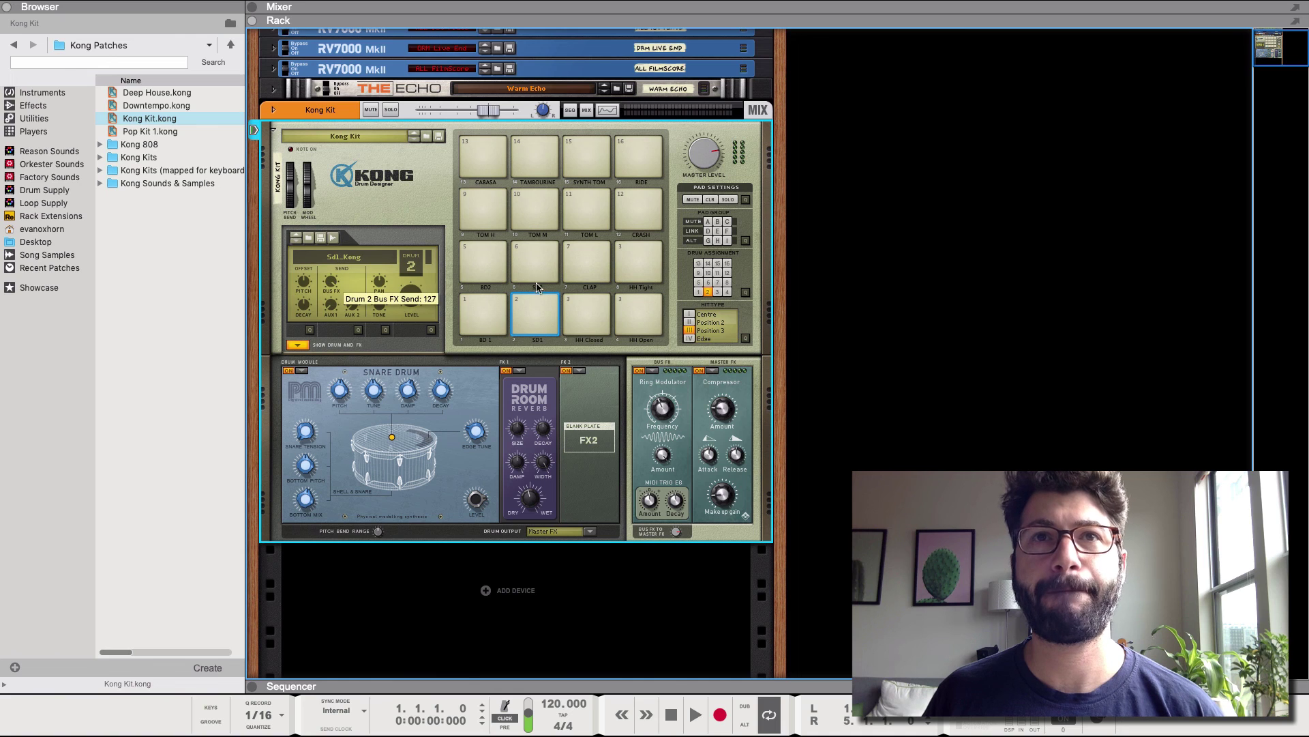
{"action": "left_click", "coordinate": [535, 312]}
{"action": "left_click", "coordinate": [535, 313]}
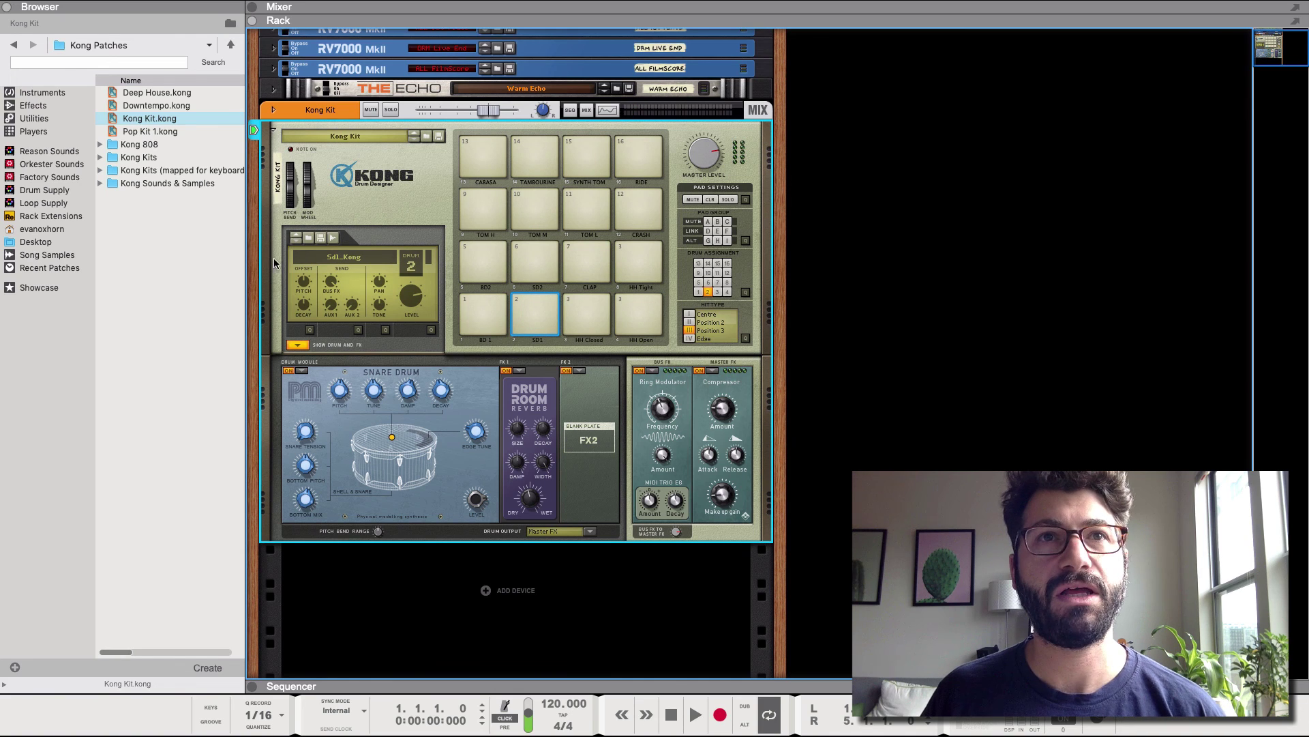
{"action": "left_click", "coordinate": [491, 310]}
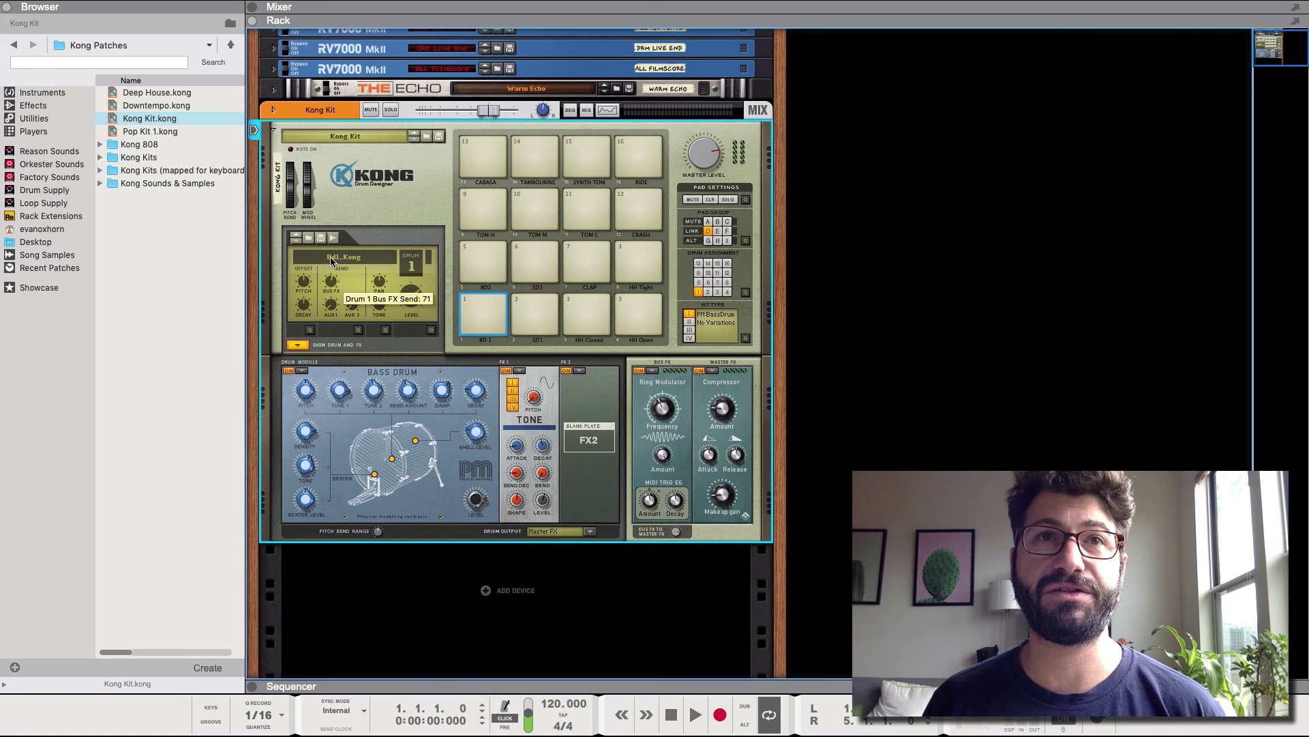
- Audition the BD1 and BD2 kicks, then check the Master FX list, leaving Compressor selected
{"action": "left_click", "coordinate": [485, 327]}
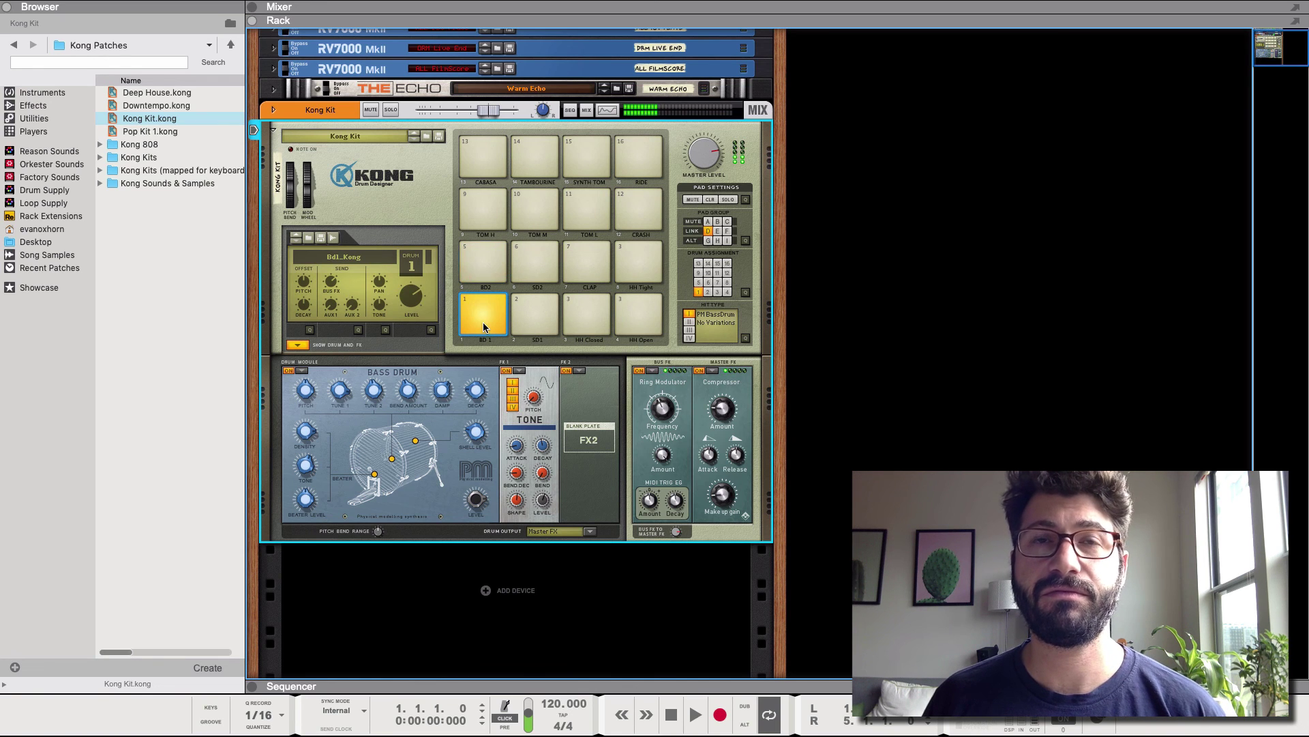
{"action": "left_click", "coordinate": [483, 263]}
{"action": "left_click", "coordinate": [484, 322]}
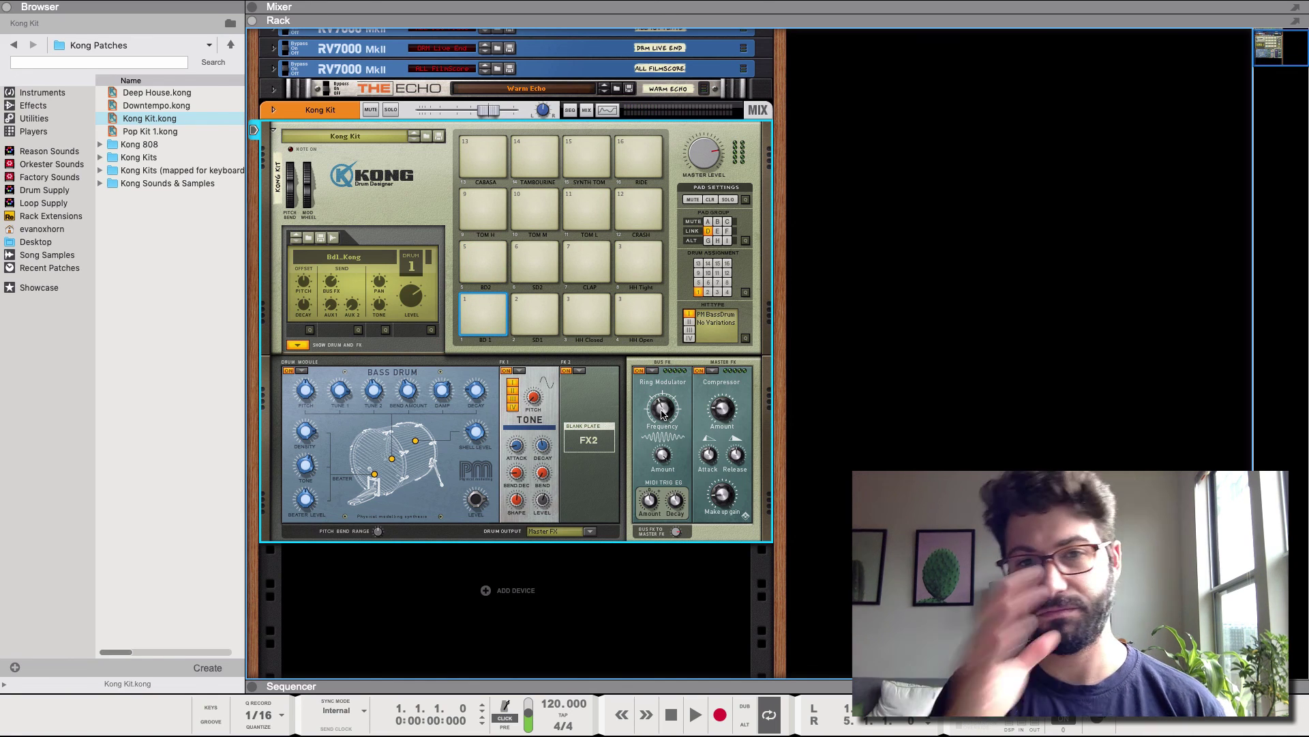
{"action": "mouse_move", "coordinate": [661, 413]}
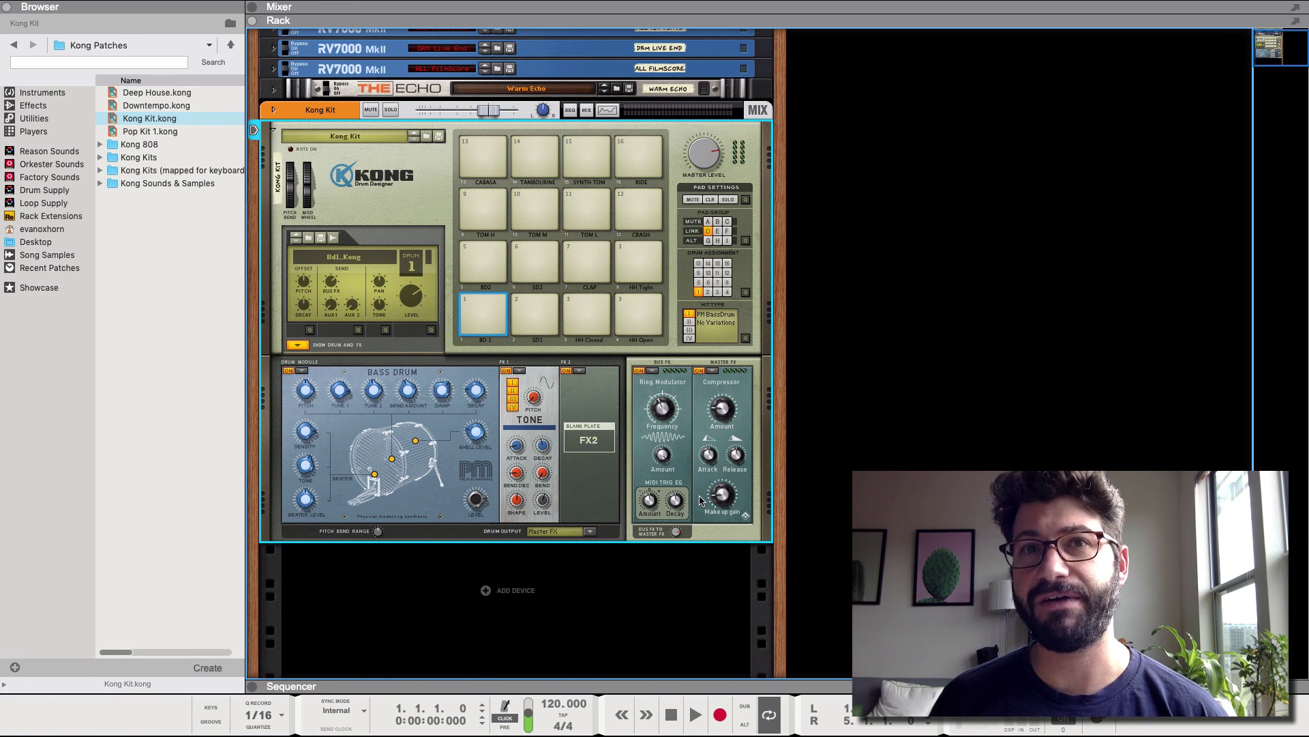
{"action": "left_click", "coordinate": [713, 372]}
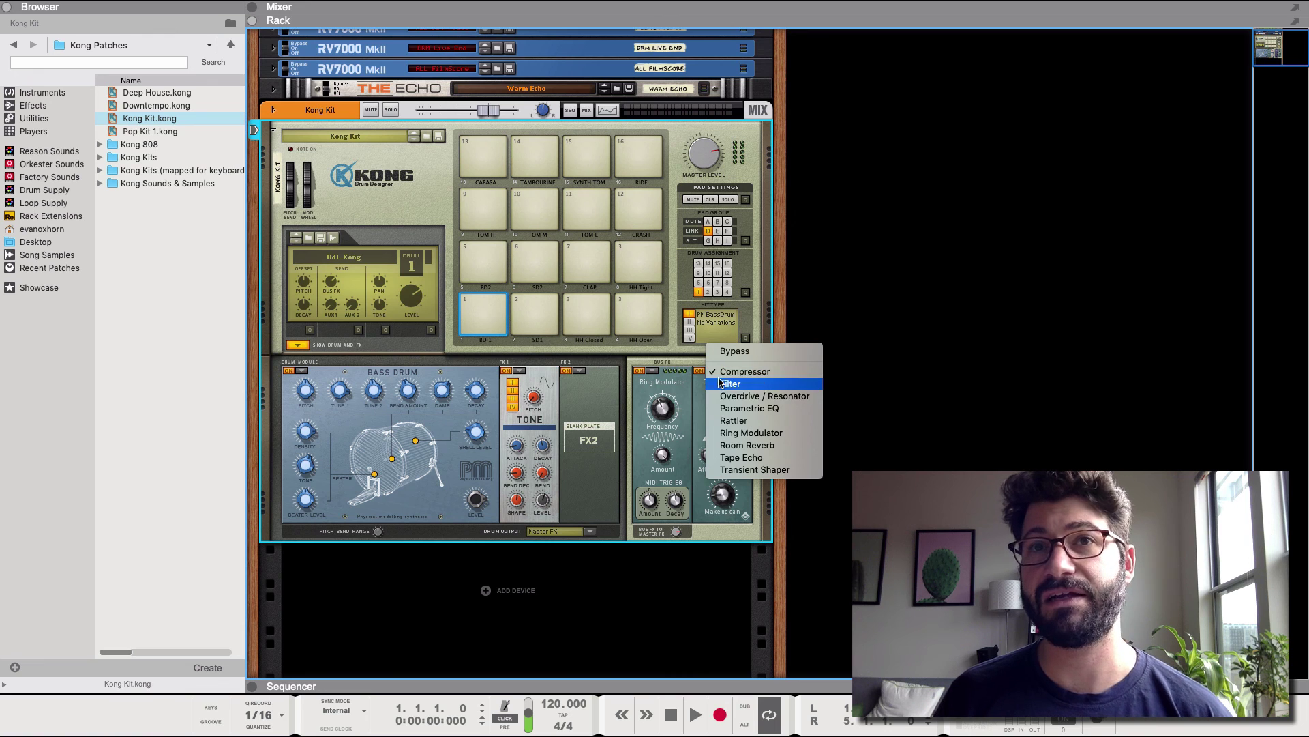
{"action": "left_click", "coordinate": [704, 399]}
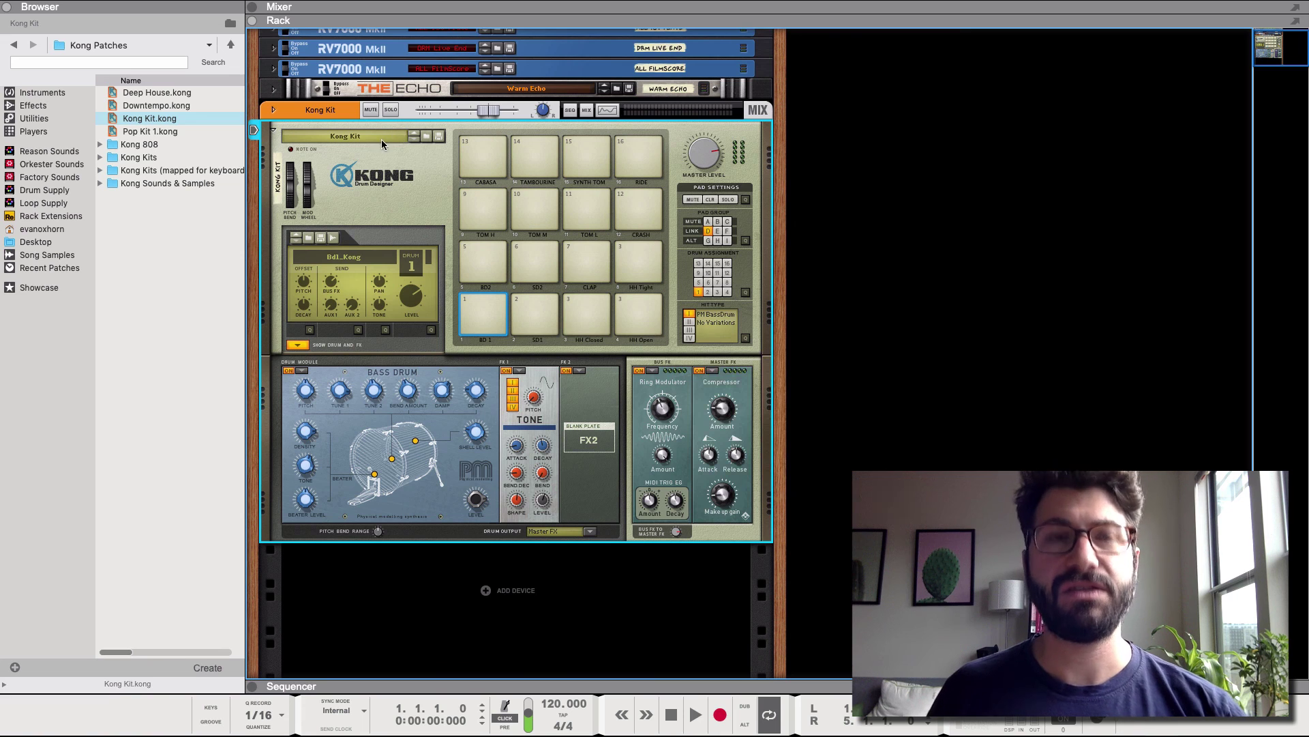
{"action": "key", "text": "Tab"}
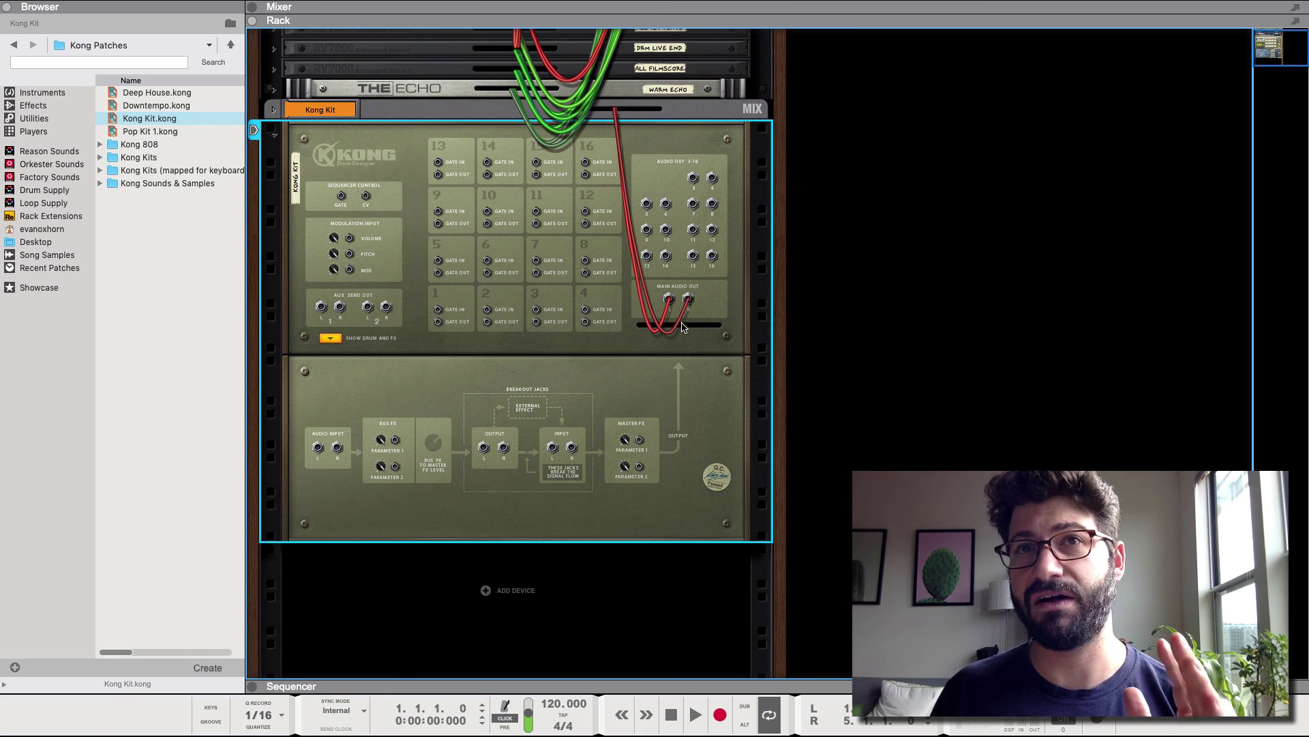
{"action": "key", "text": "Tab"}
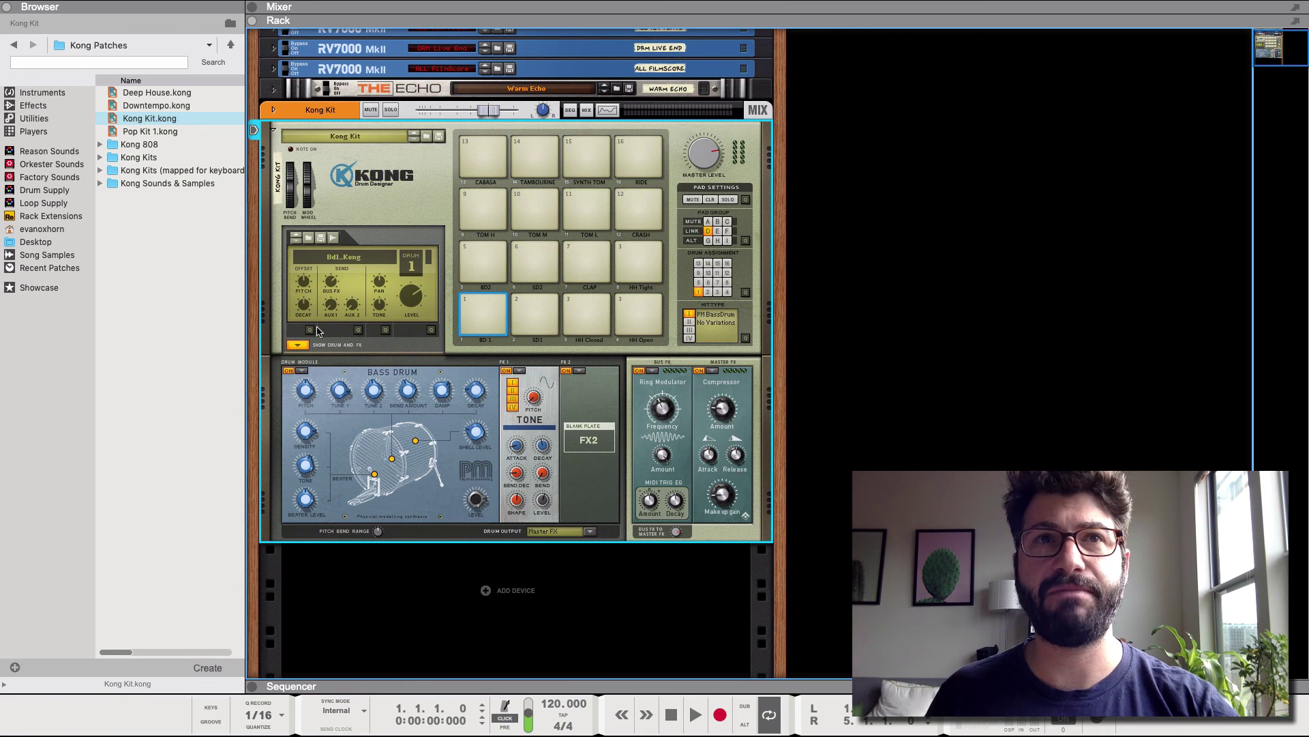
{"action": "mouse_move", "coordinate": [410, 307]}
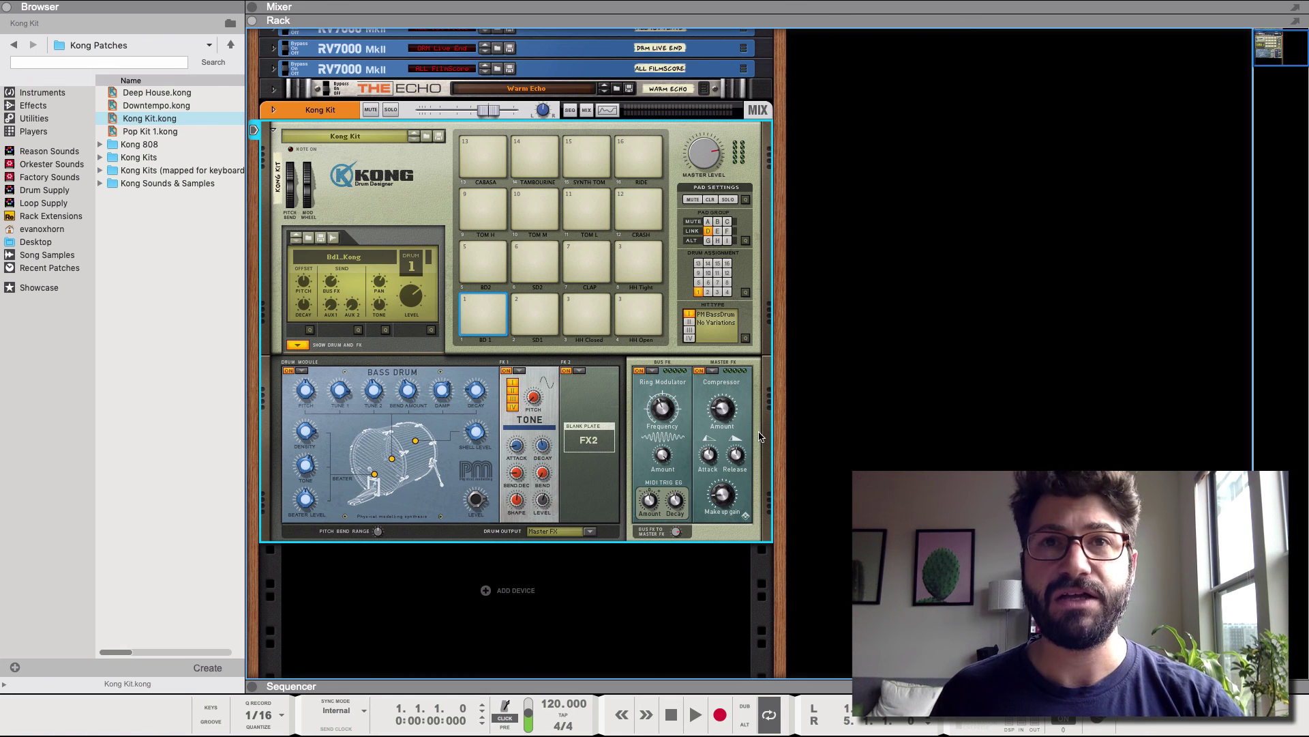
{"action": "key", "text": "Tab"}
- Add a Scream 4 distortion to the rack, then undo it
{"action": "left_click", "coordinate": [381, 588]}
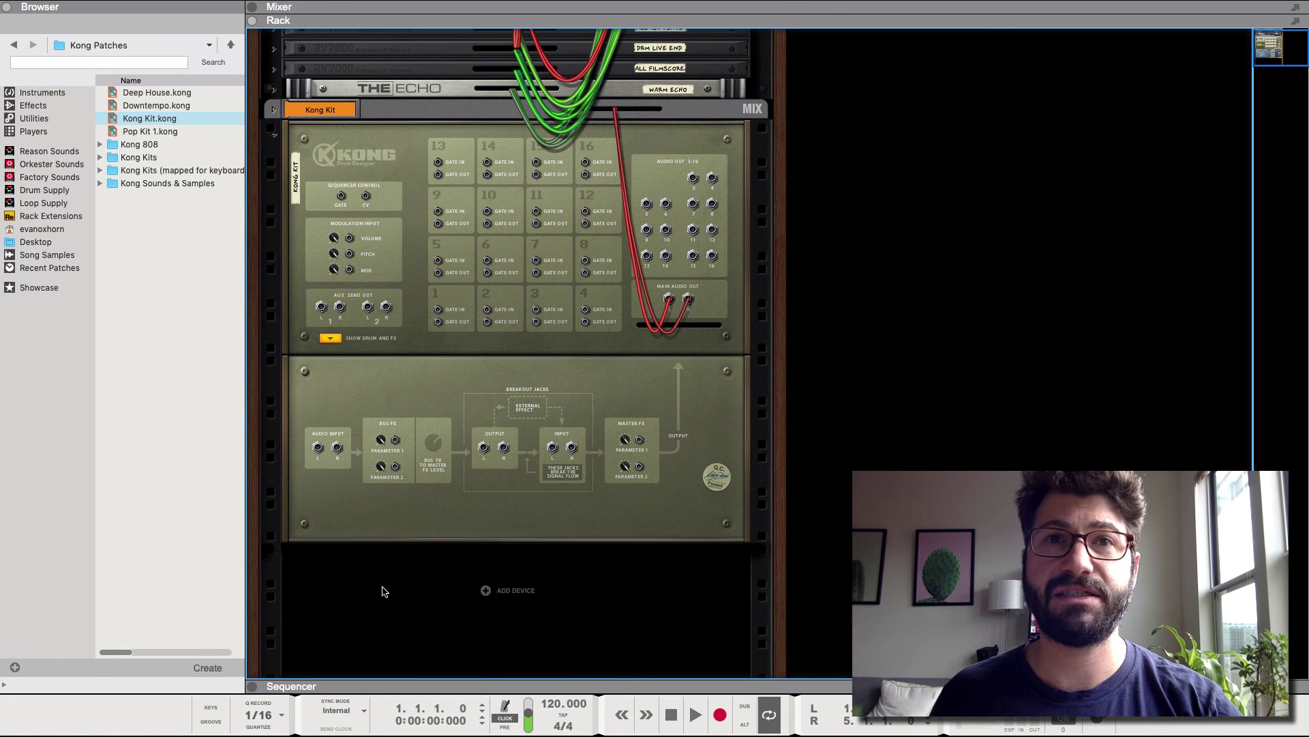
{"action": "right_click", "coordinate": [491, 599]}
{"action": "mouse_move", "coordinate": [564, 695]}
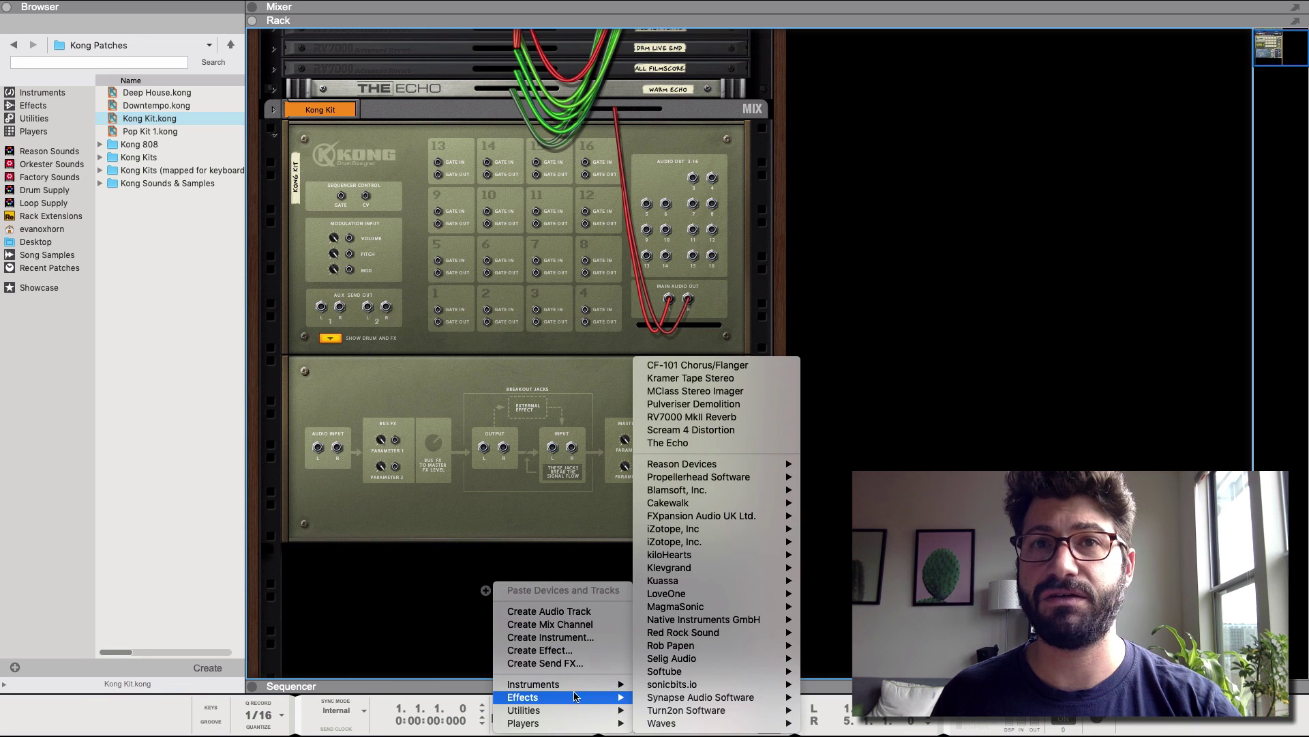
{"action": "left_click", "coordinate": [732, 435]}
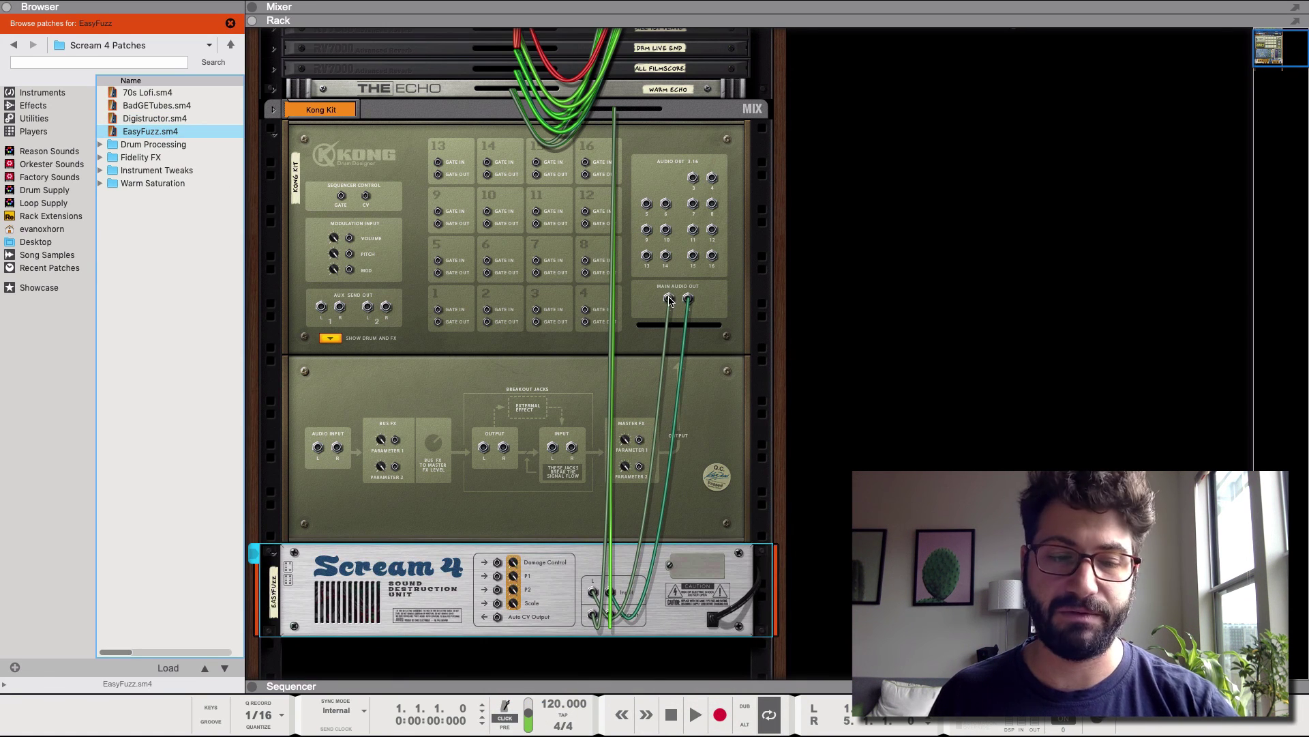
{"action": "key", "text": "ctrl+z"}
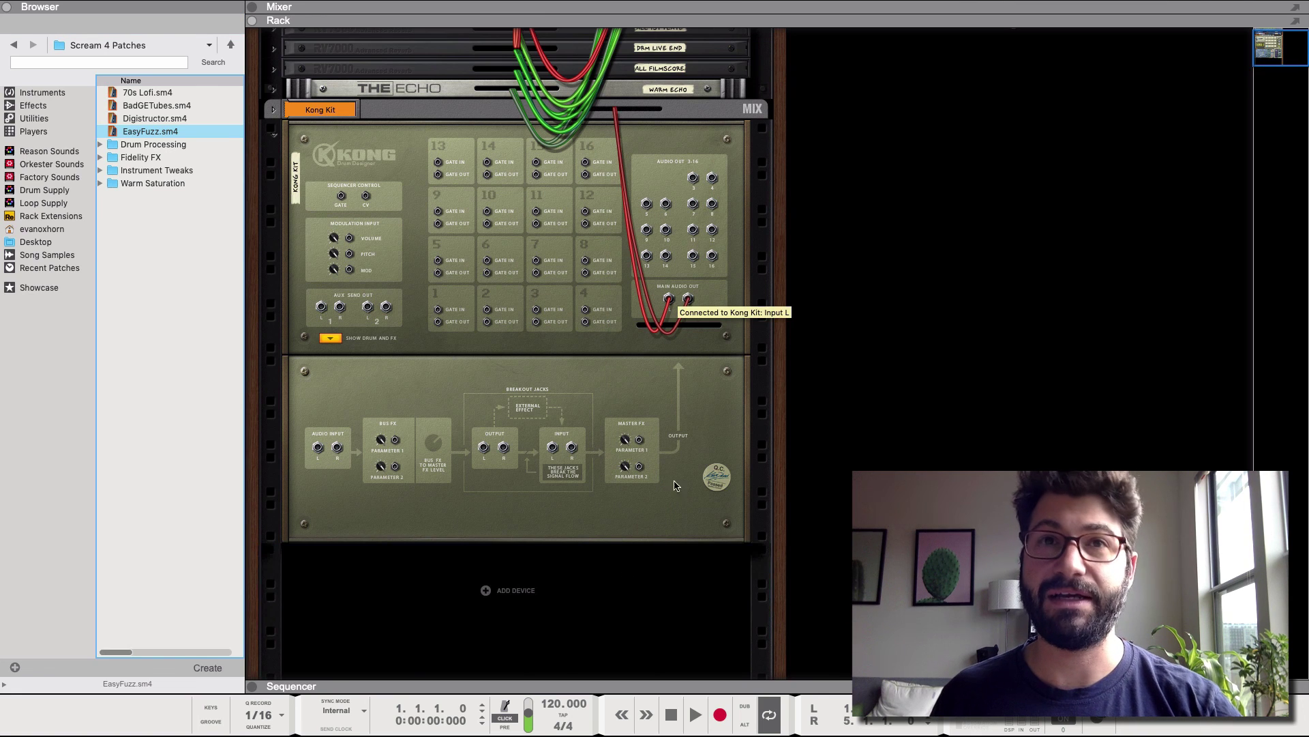
- Add an EasyFuzz Scream 4 below the Kong Kit and cable Kong's aux send into it
{"action": "right_click", "coordinate": [585, 599]}
{"action": "mouse_move", "coordinate": [648, 696]}
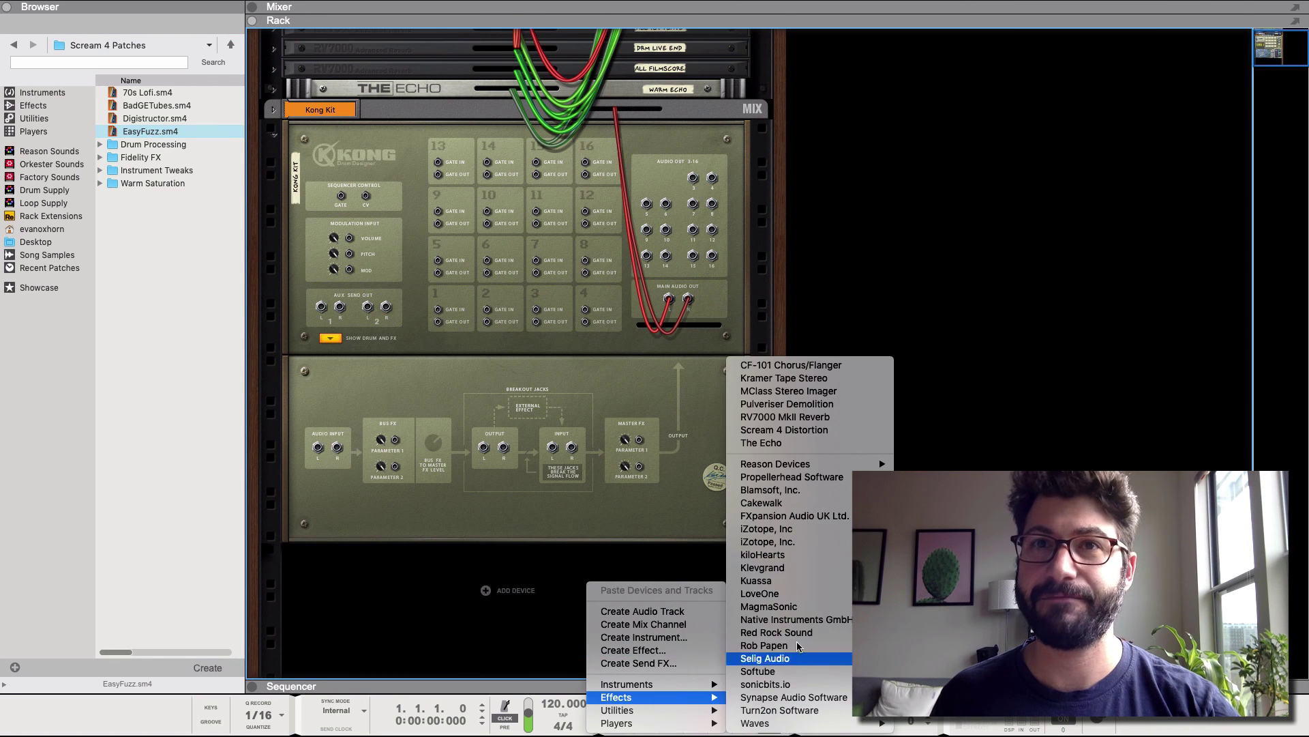
{"action": "left_click", "coordinate": [785, 429]}
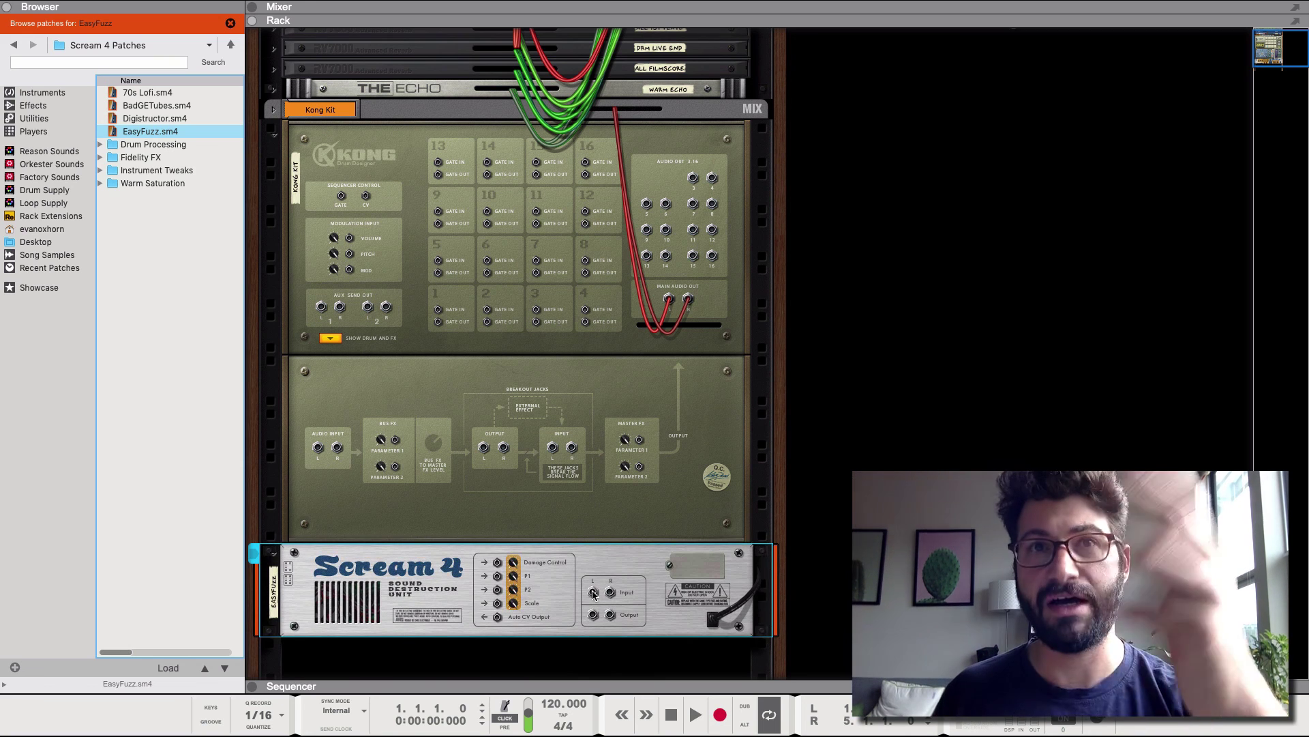
{"action": "left_click_drag", "start_coordinate": [594, 592], "coordinate": [320, 309]}
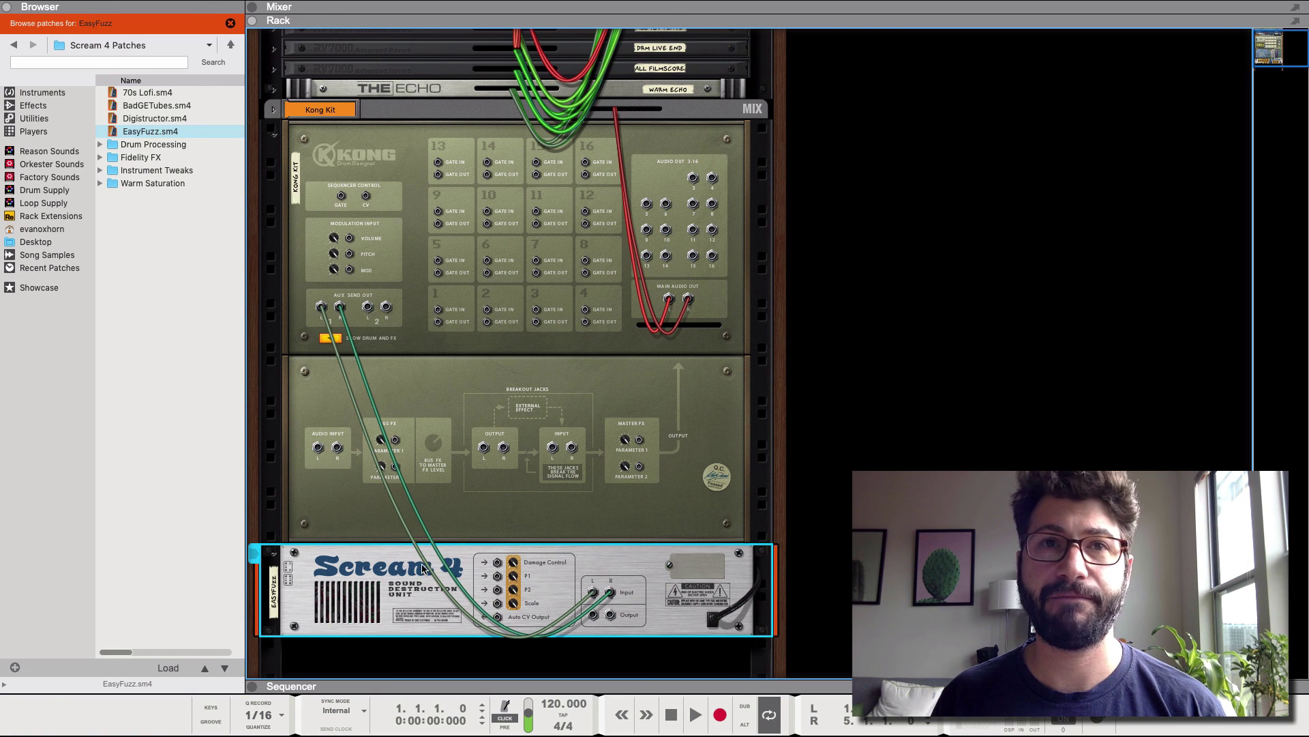
- Add a Mix Channel for the EasyFuzz Scream 4 and cable its Output L/R into it
{"action": "right_click", "coordinate": [388, 579]}
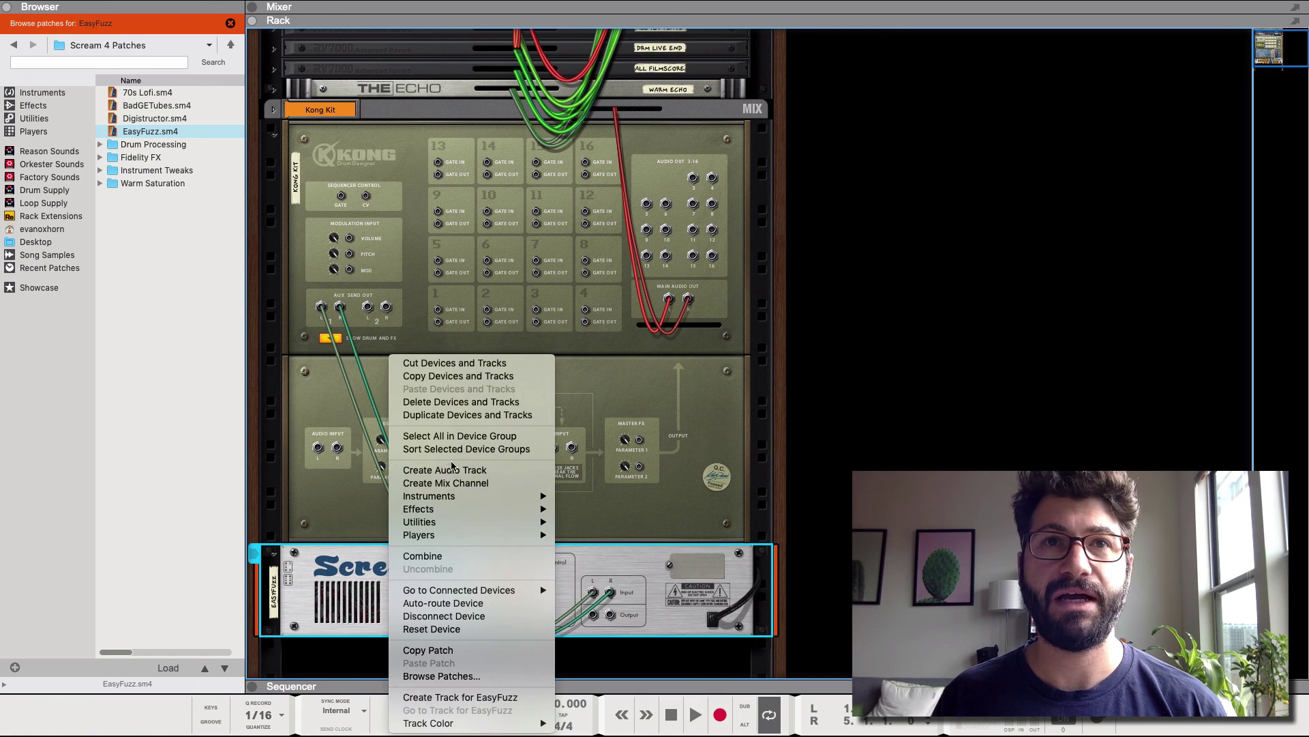
{"action": "left_click", "coordinate": [461, 483]}
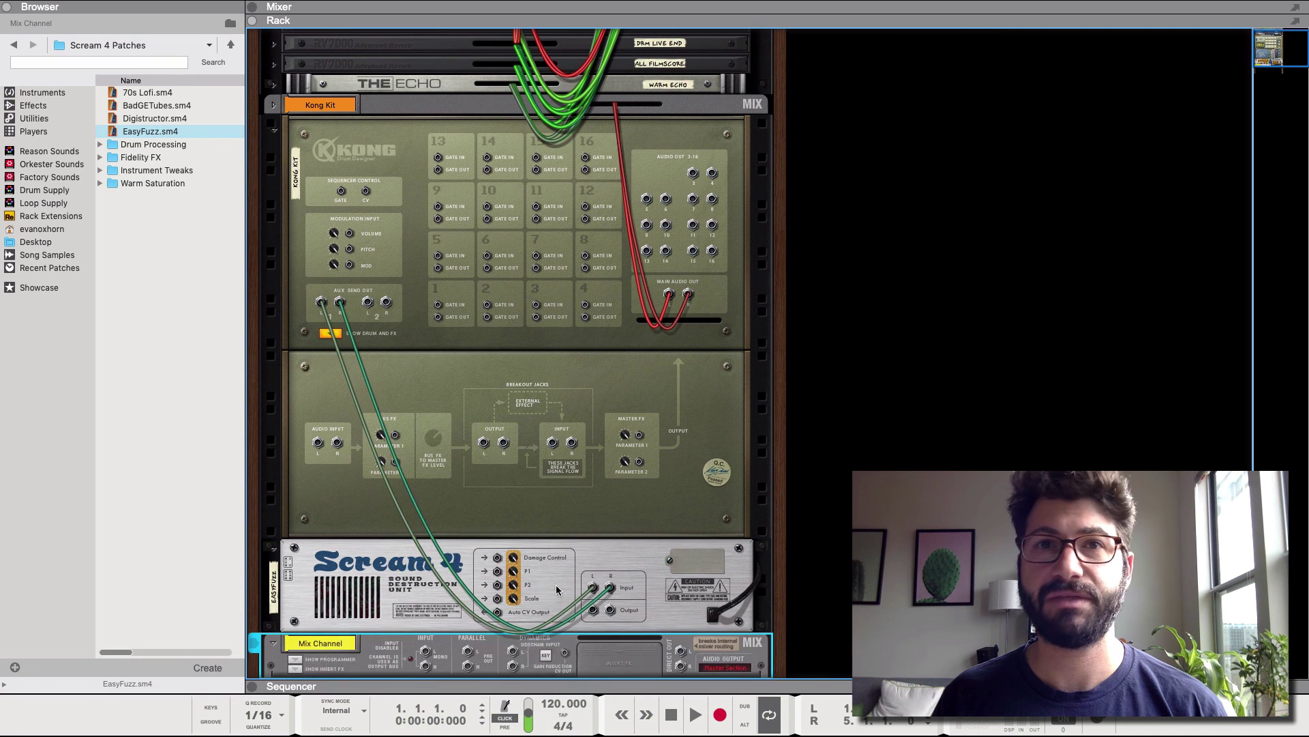
{"action": "left_click_drag", "start_coordinate": [592, 609], "coordinate": [426, 651]}
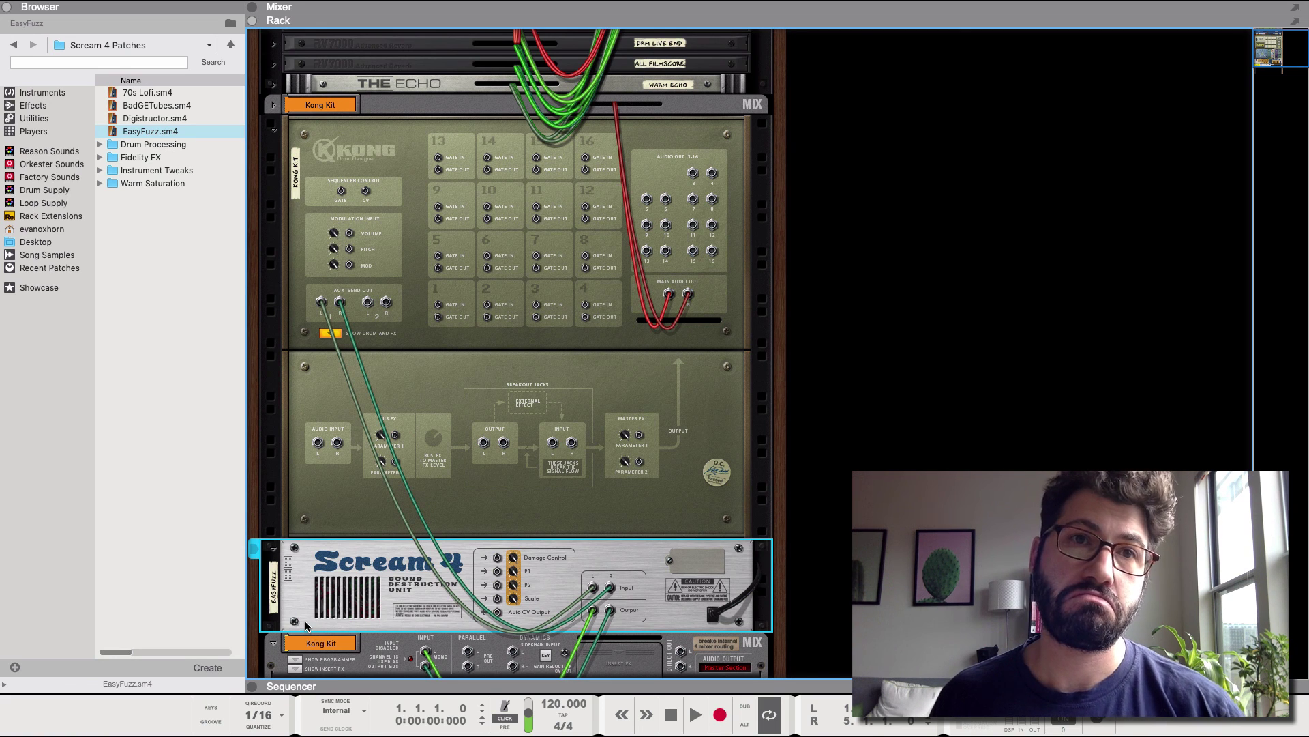
- Flip the rack to the front and audition the BD 1 kick through the Scream 4
{"action": "key", "text": "Tab"}
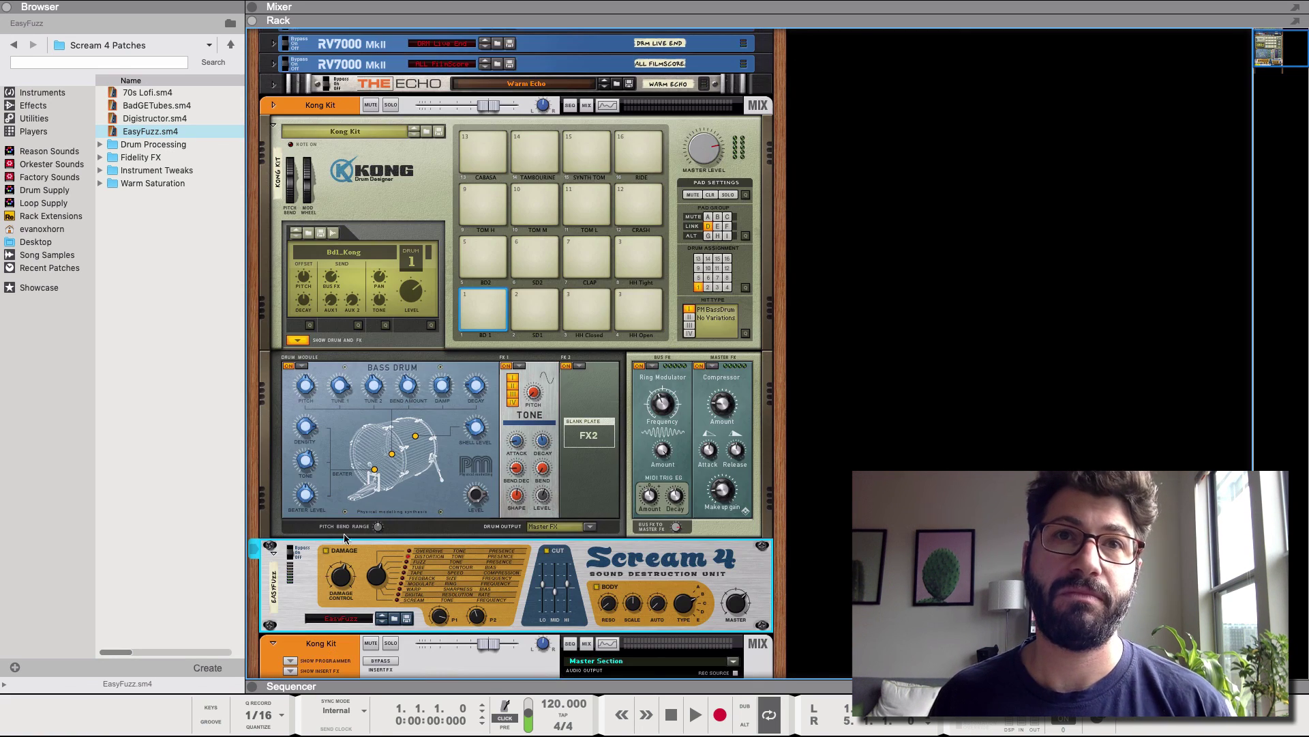
{"action": "left_click", "coordinate": [343, 310]}
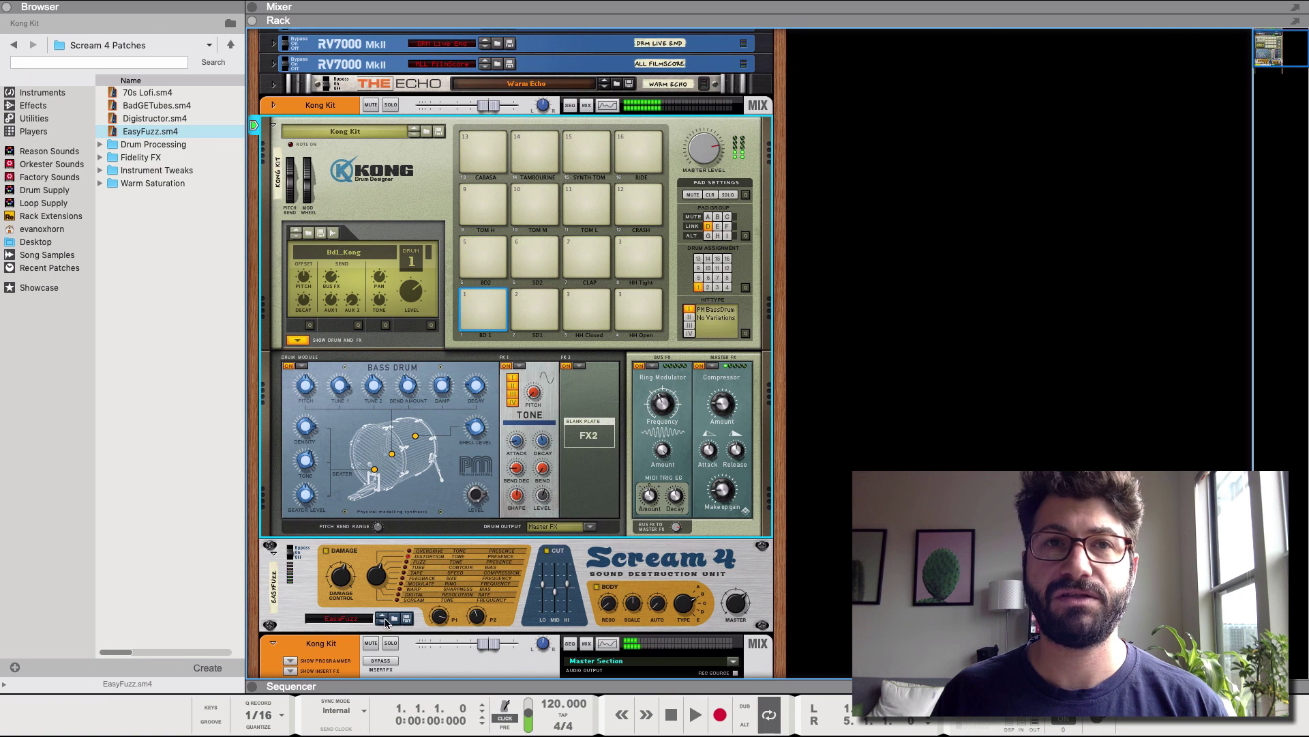
{"action": "left_click", "coordinate": [483, 313]}
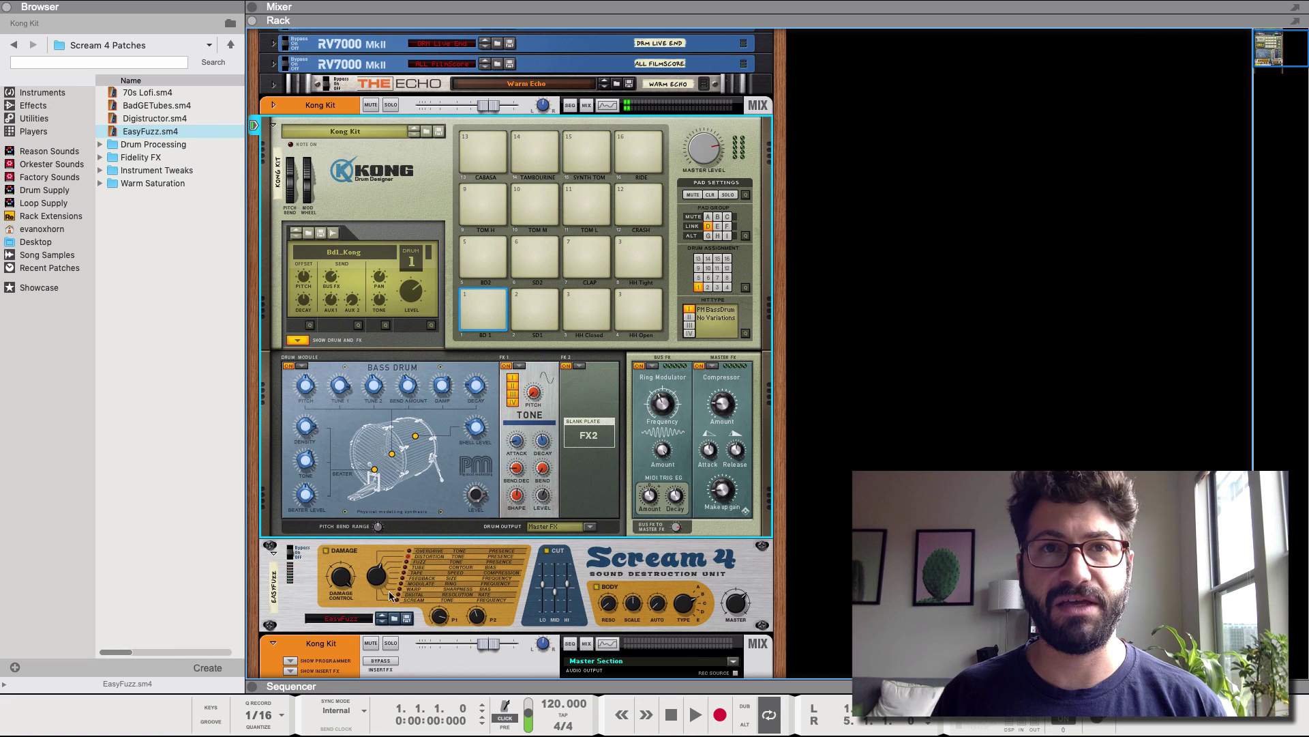
{"action": "left_click", "coordinate": [391, 596]}
- Play BD 1 once more, then delete the EasyFuzz Scream 4 distortion
{"action": "left_click", "coordinate": [477, 313]}
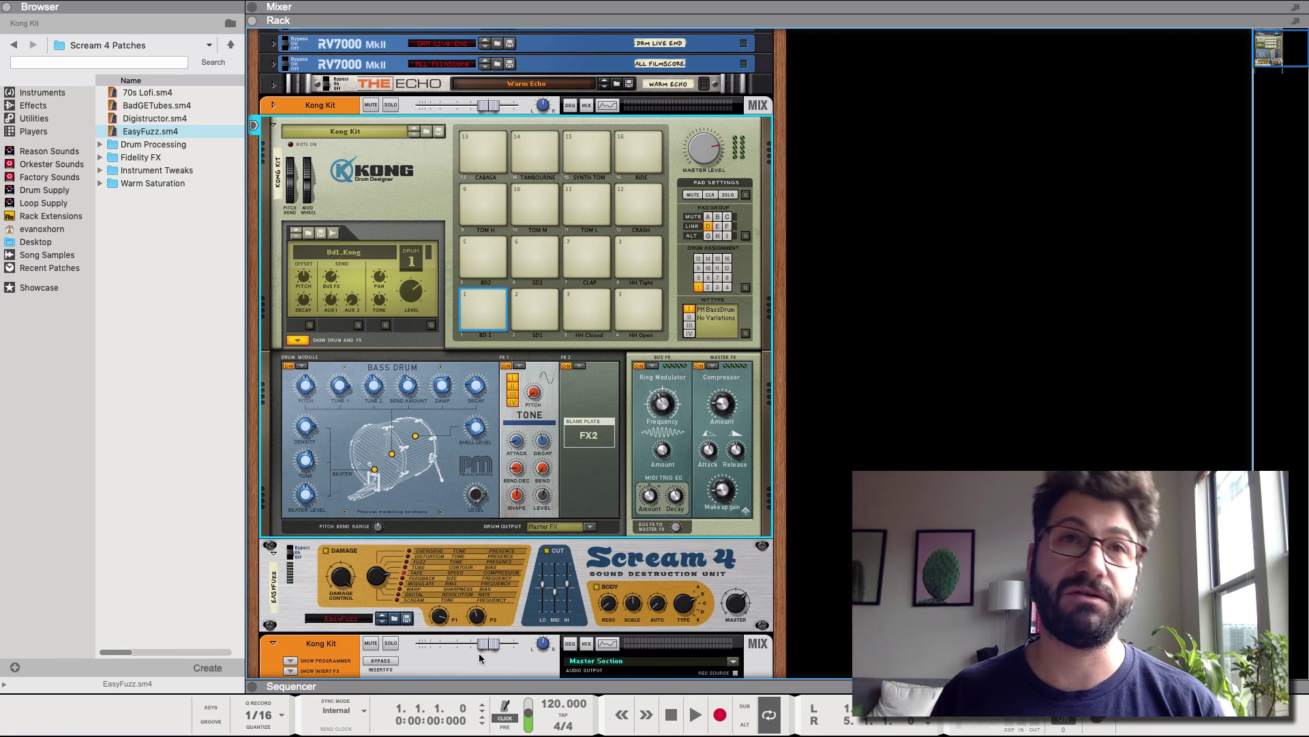
{"action": "left_click", "coordinate": [299, 581]}
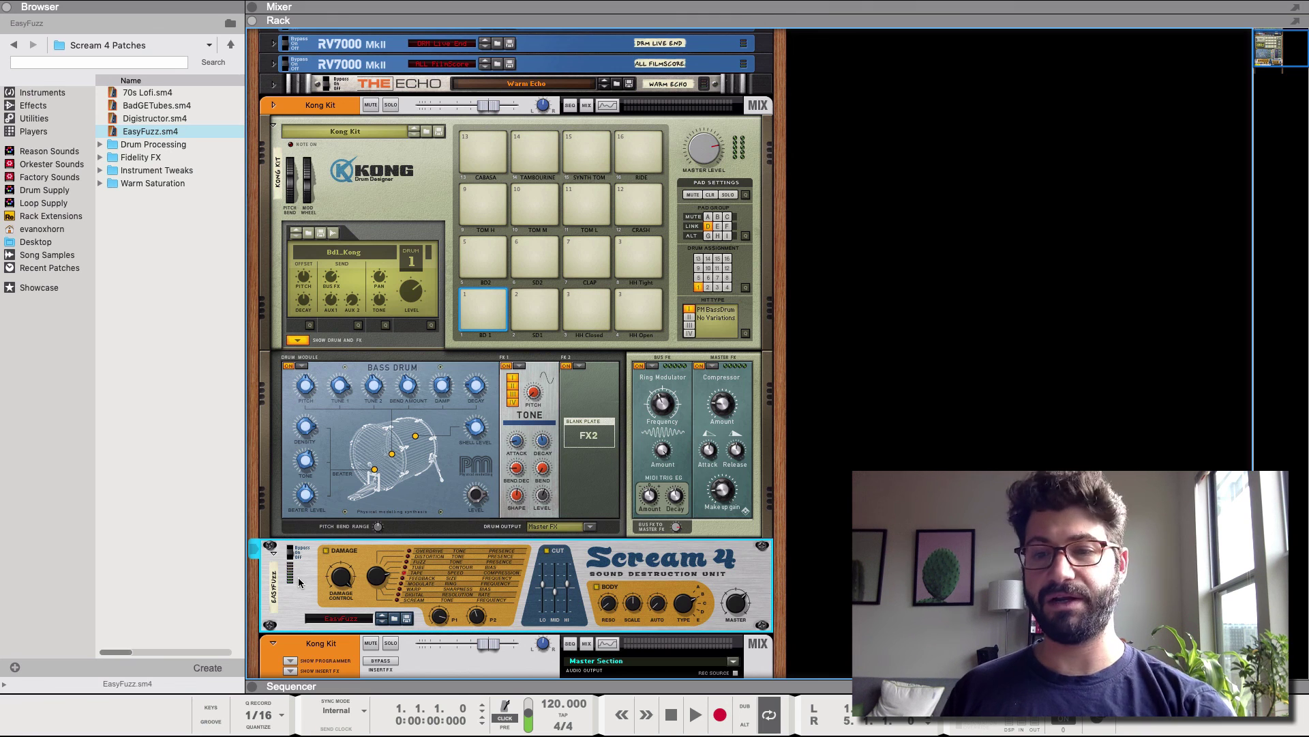
{"action": "key", "text": "BackSpace"}
{"action": "left_click", "coordinate": [750, 248]}
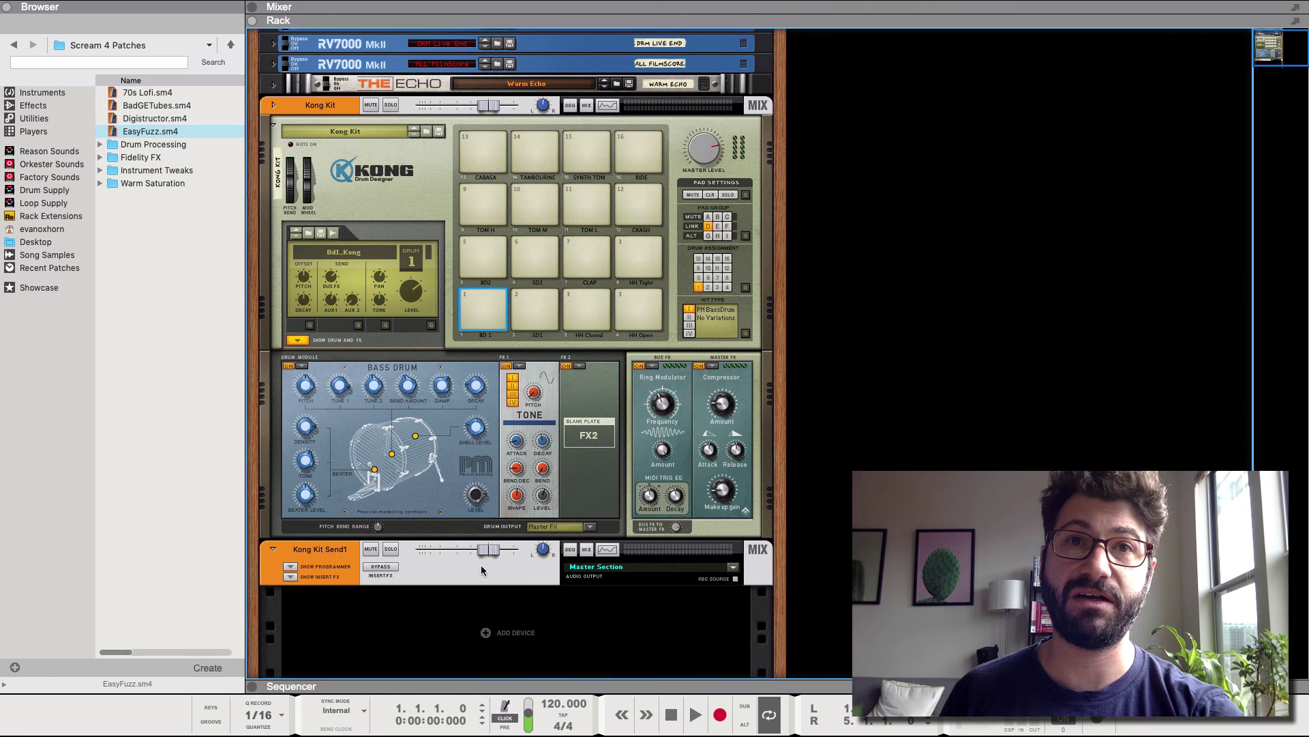
- Delete only the Kong Kit Send1 mix channel, undoing the accidental group deletion
{"action": "left_click", "coordinate": [372, 564]}
{"action": "key", "text": "BackSpace"}
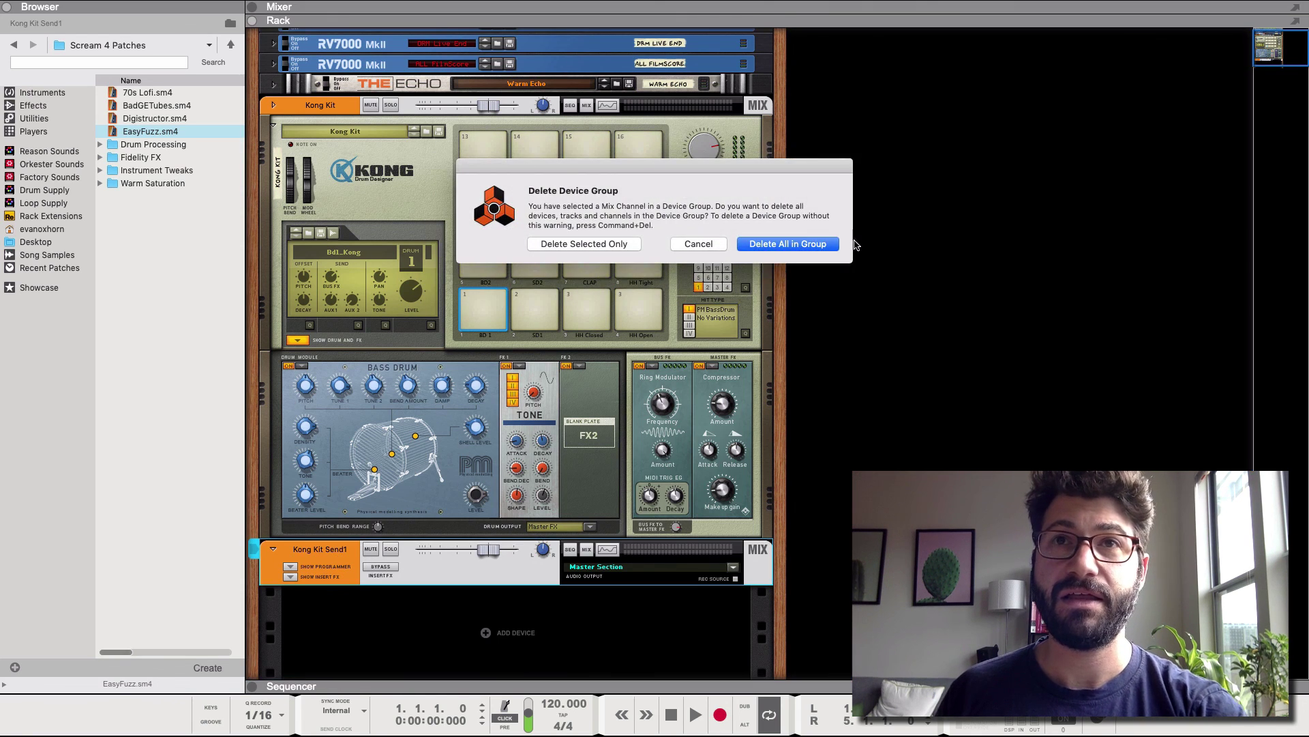
{"action": "left_click", "coordinate": [788, 246]}
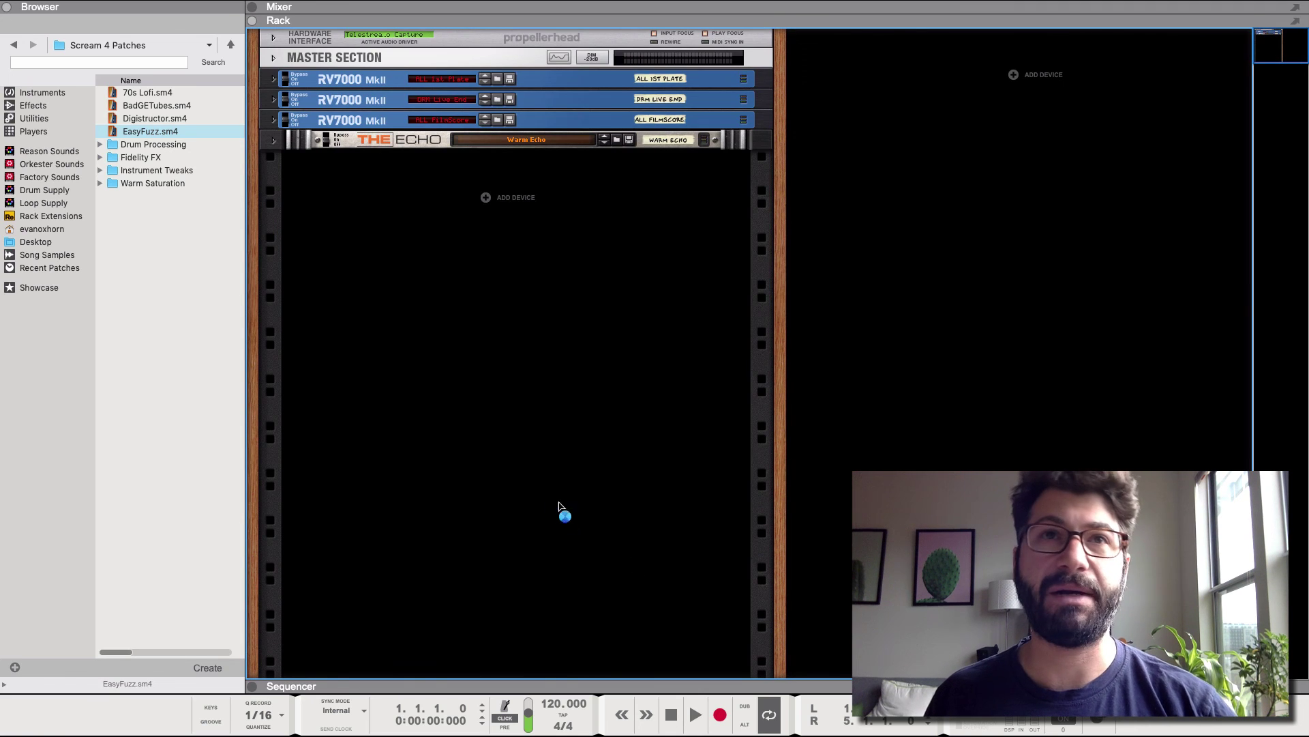
{"action": "key", "text": "super+z"}
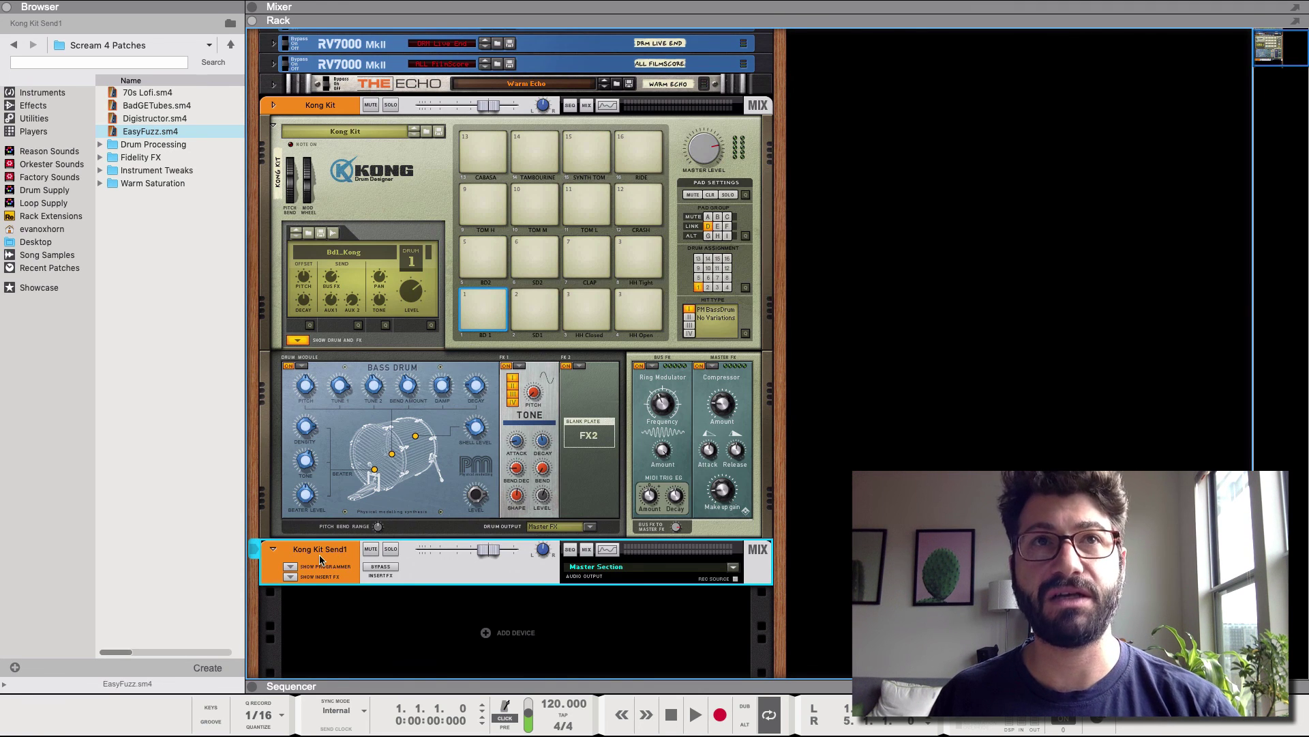
{"action": "key", "text": "BackSpace"}
{"action": "left_click", "coordinate": [614, 246]}
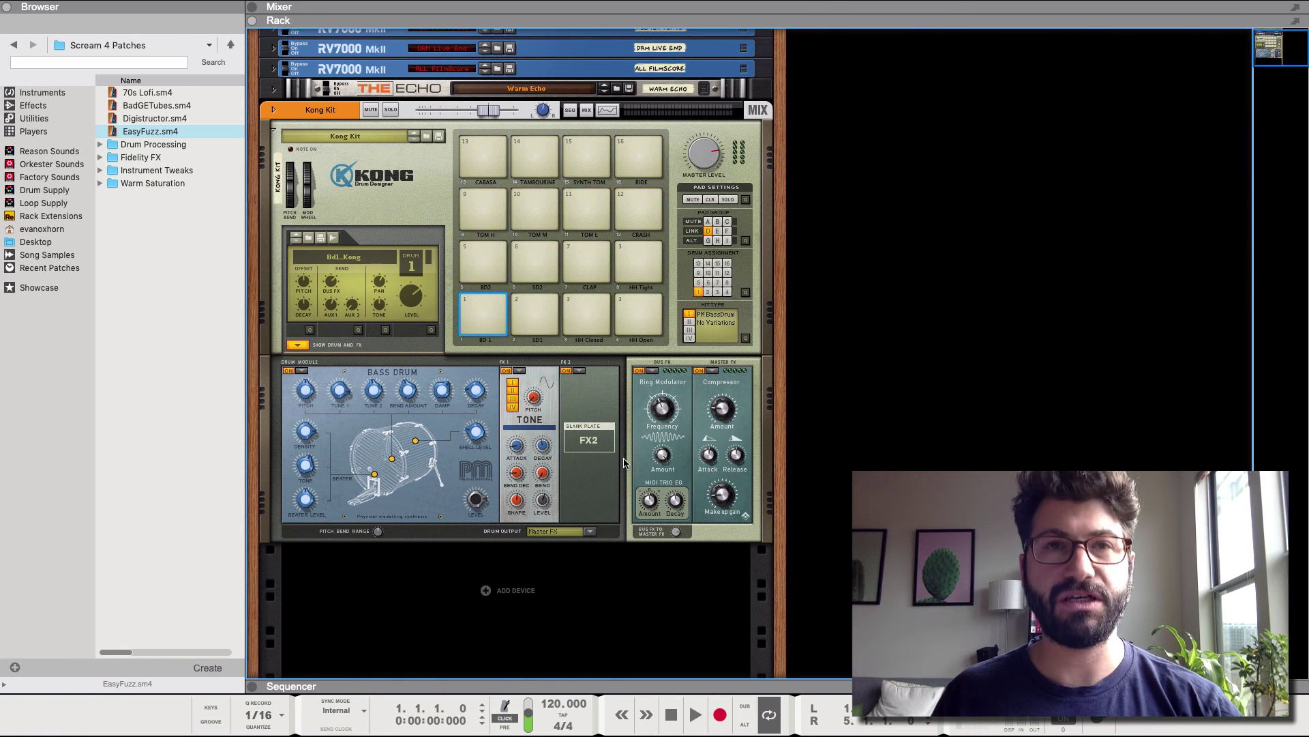
- Flip the rack with Tab to show the Kong Kit's rear jacks and cables
{"action": "key", "text": "Tab"}
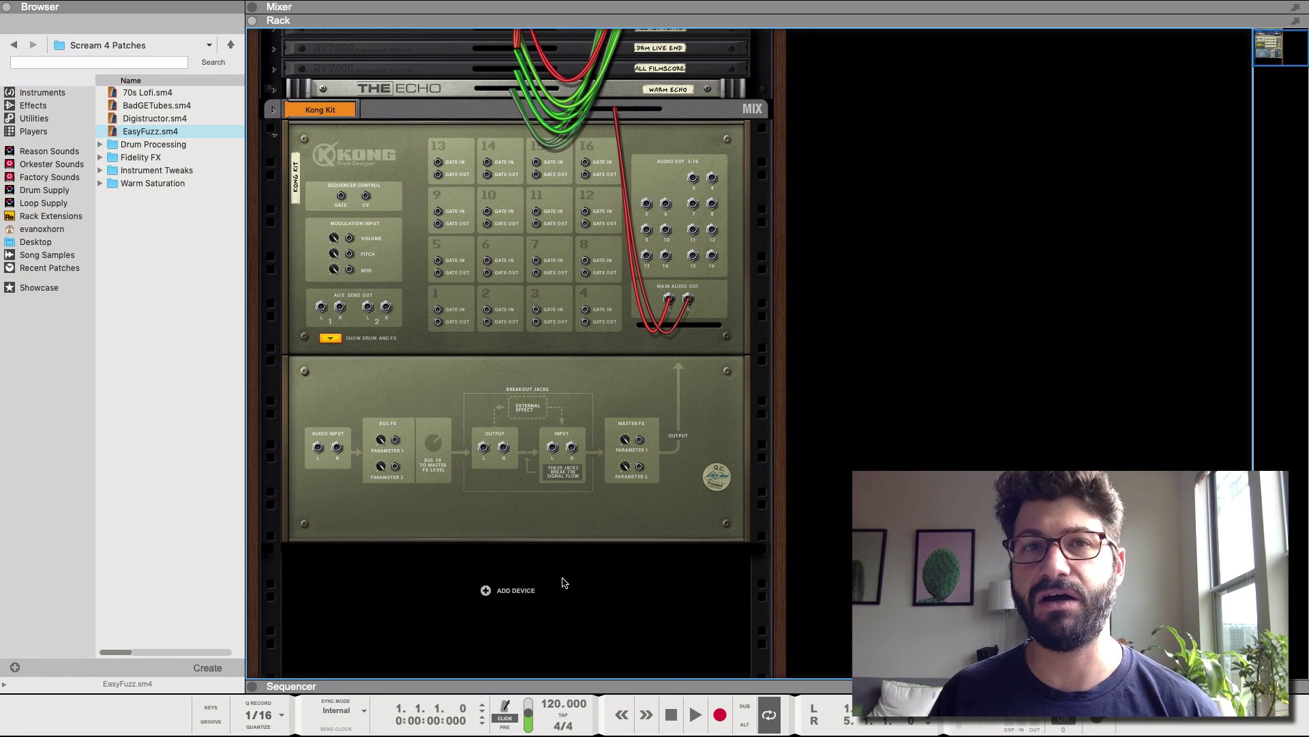
- Create a Kong Kit 3–4 mix channel and cable Kong's Audio Out 3 into it
{"action": "right_click", "coordinate": [653, 410]}
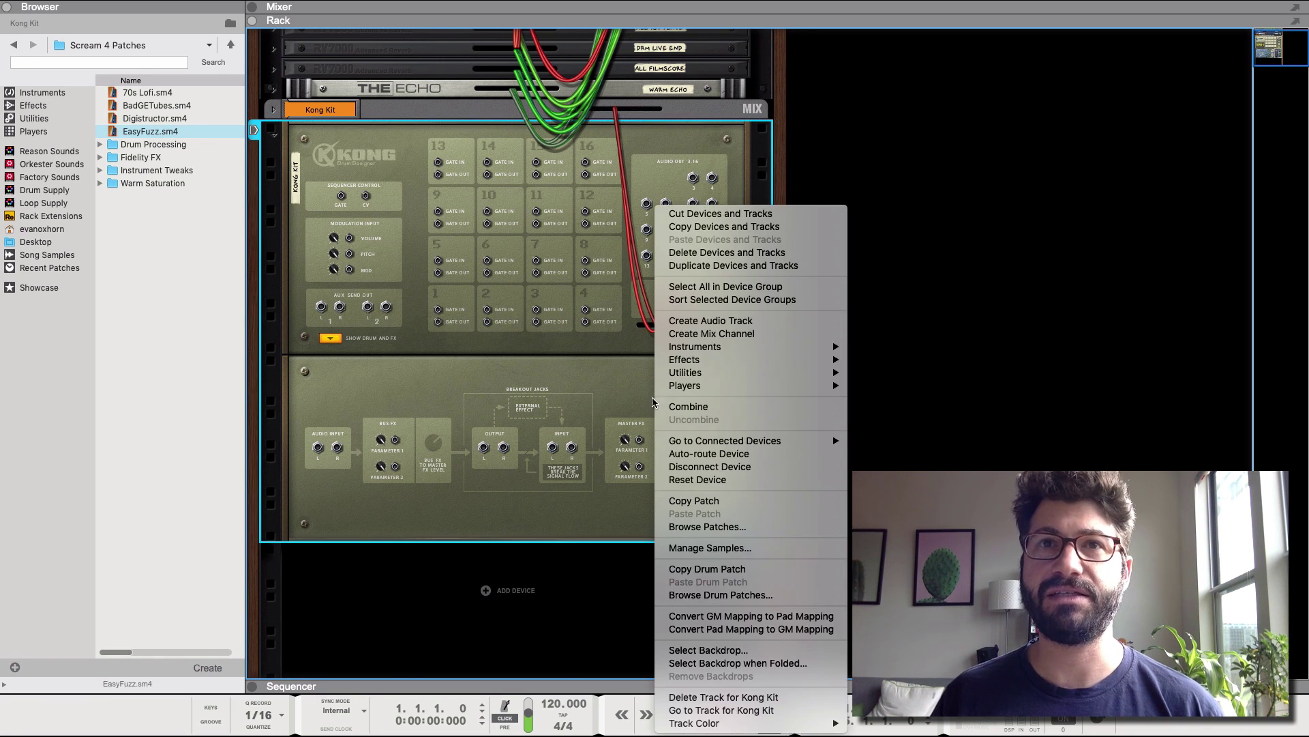
{"action": "left_click", "coordinate": [705, 332]}
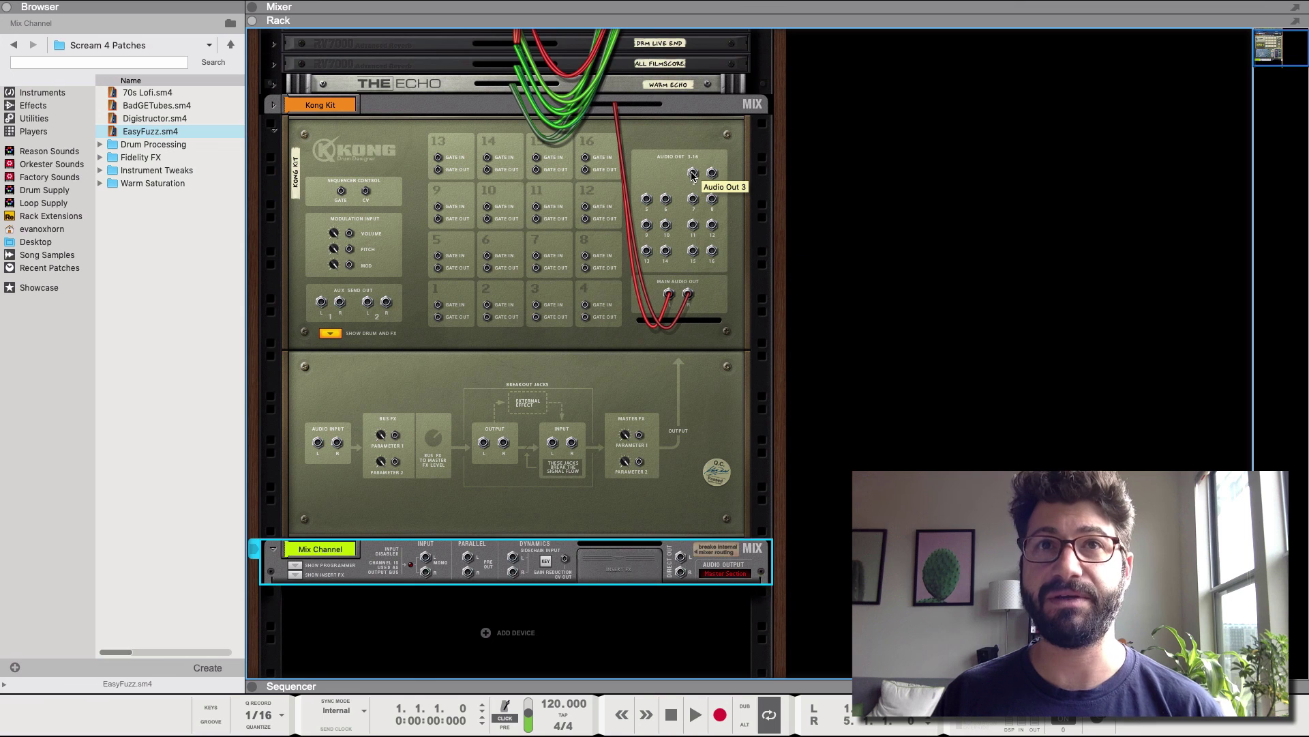
{"action": "left_click_drag", "start_coordinate": [693, 175], "coordinate": [425, 563]}
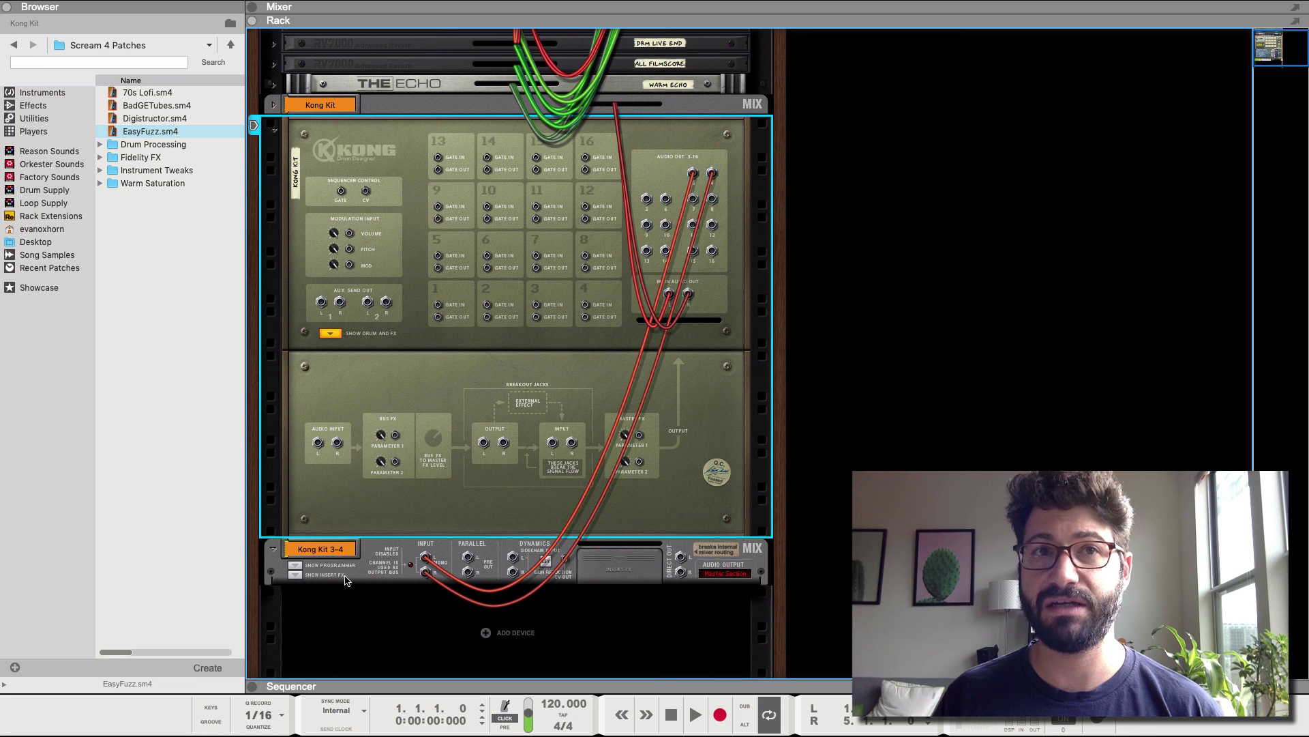
- Route the BD 1 kick to Output 3–4 and raise the Kong Kit 3–4 channel level
{"action": "key", "text": "Tab"}
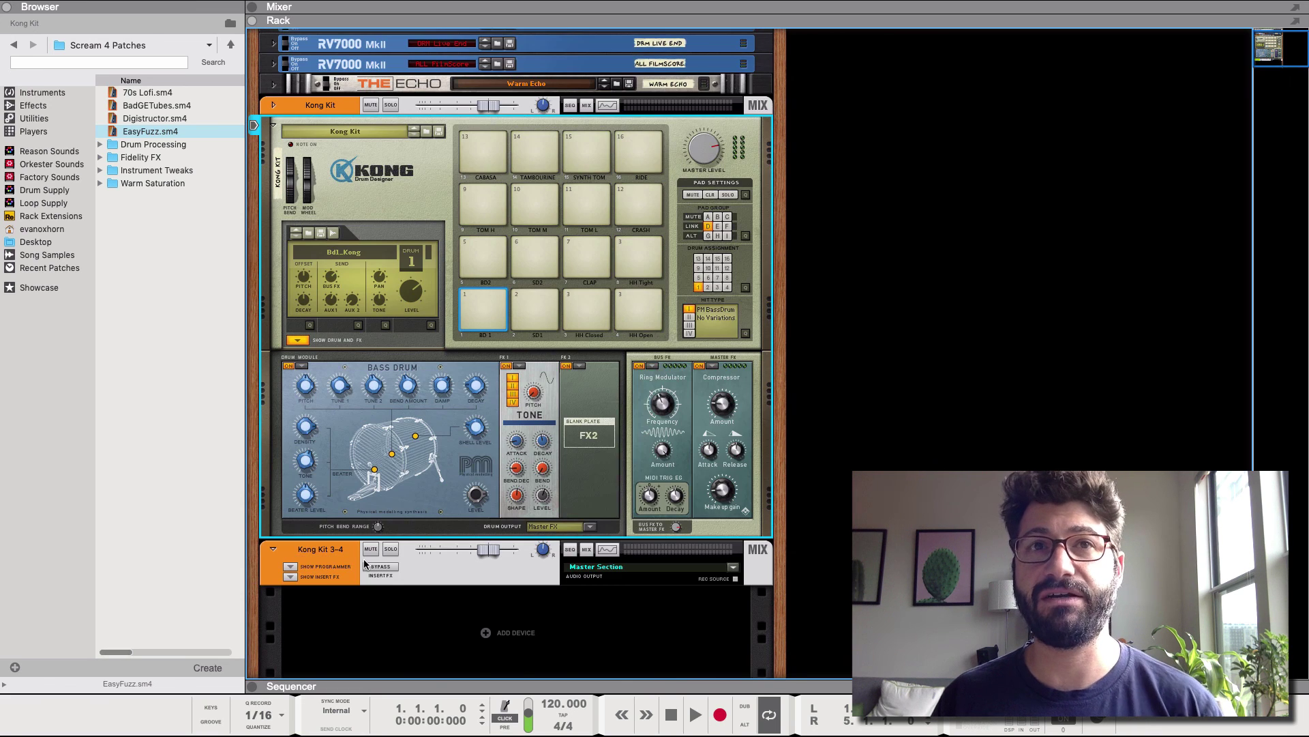
{"action": "left_click", "coordinate": [489, 325]}
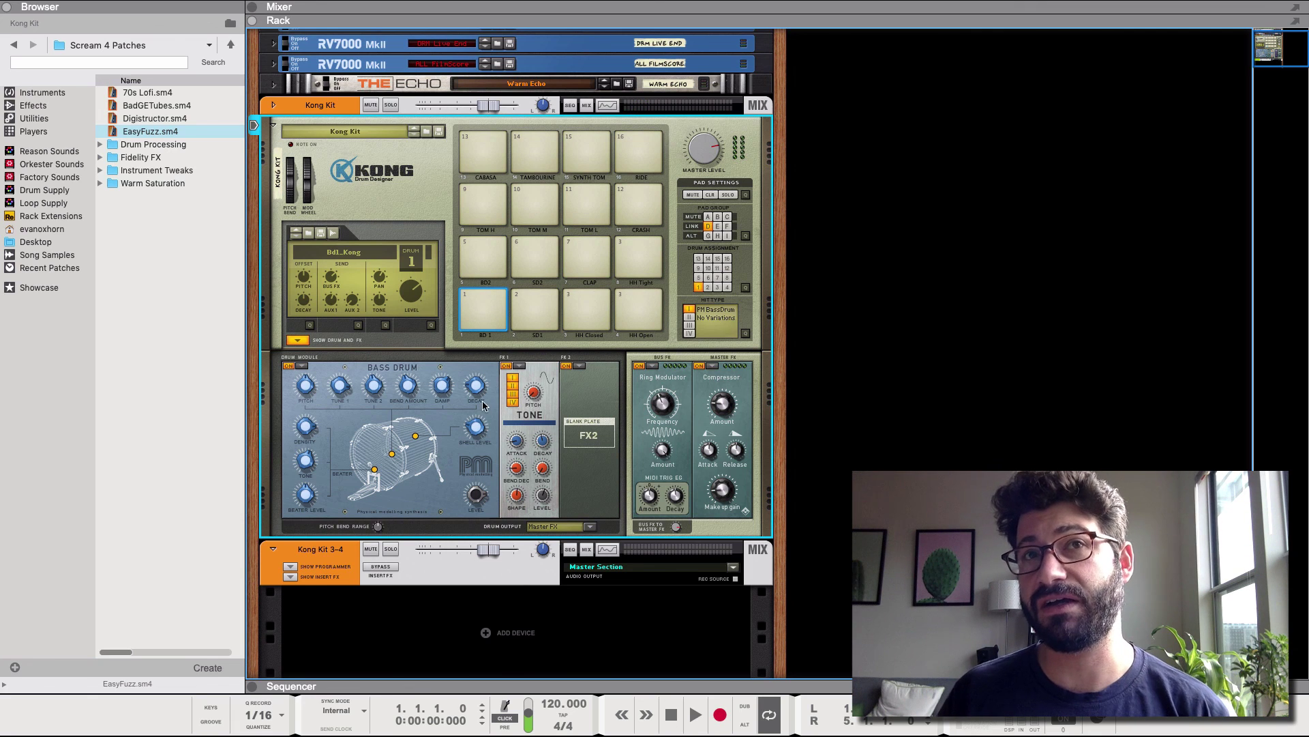
{"action": "left_click", "coordinate": [489, 327]}
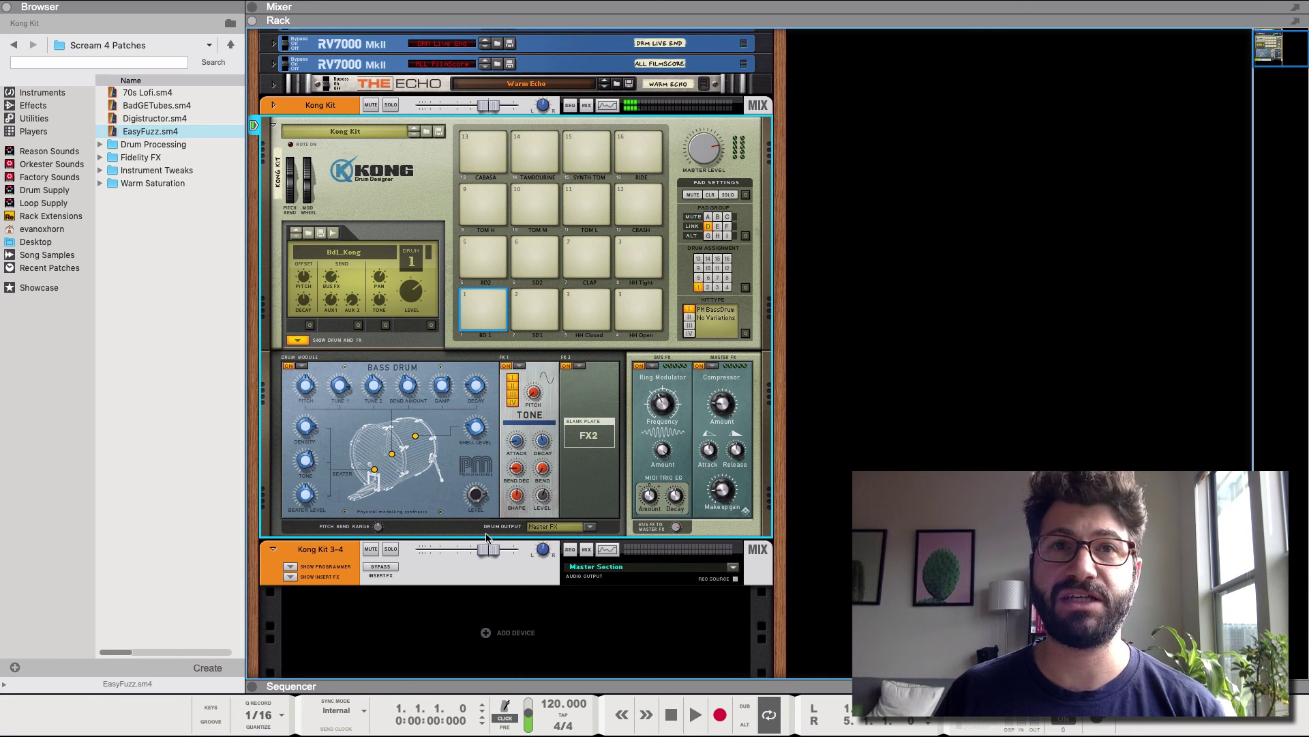
{"action": "left_click", "coordinate": [576, 532]}
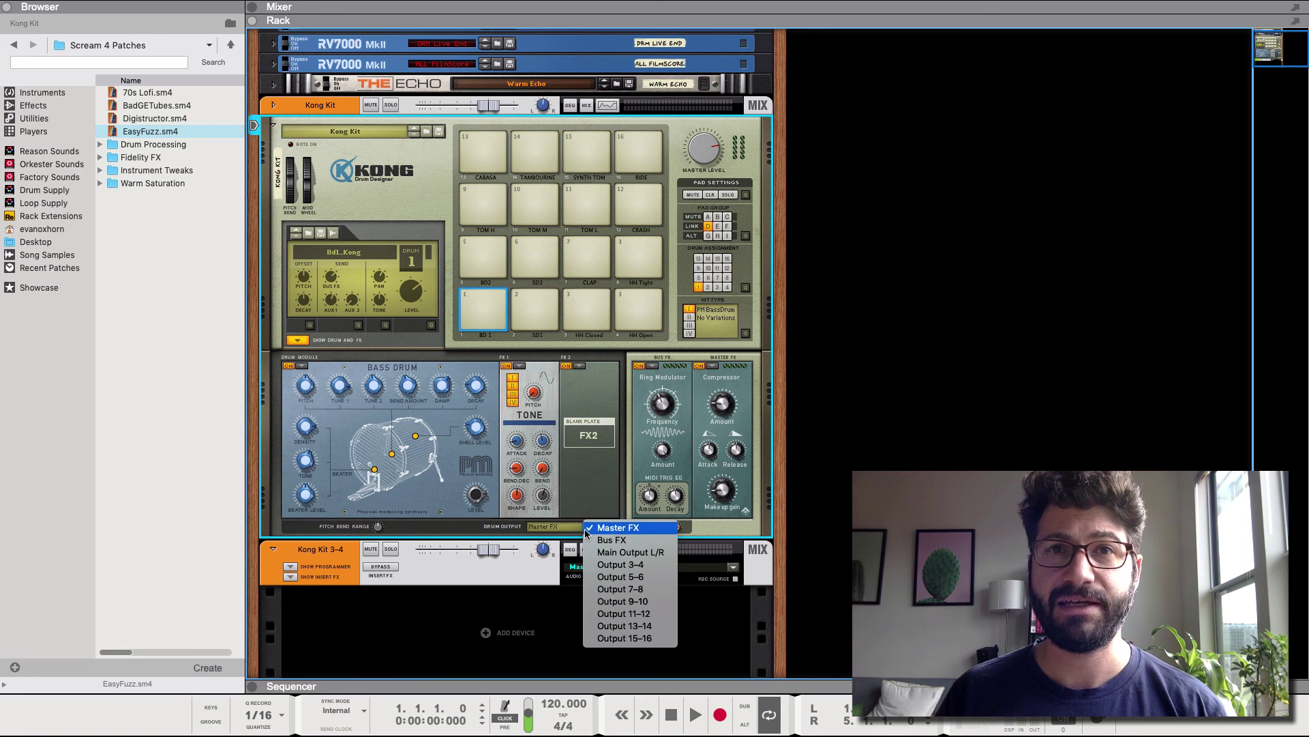
{"action": "left_click", "coordinate": [599, 565]}
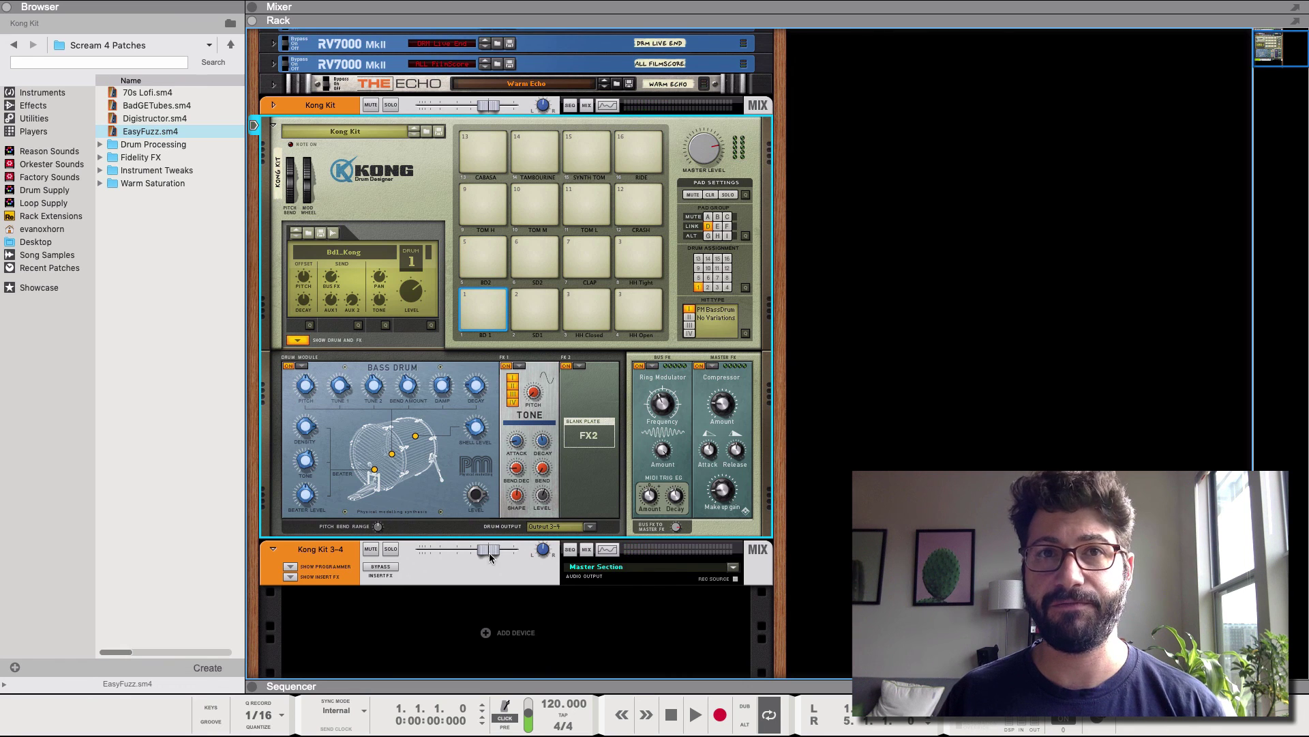
{"action": "left_click_drag", "start_coordinate": [489, 549], "coordinate": [508, 550]}
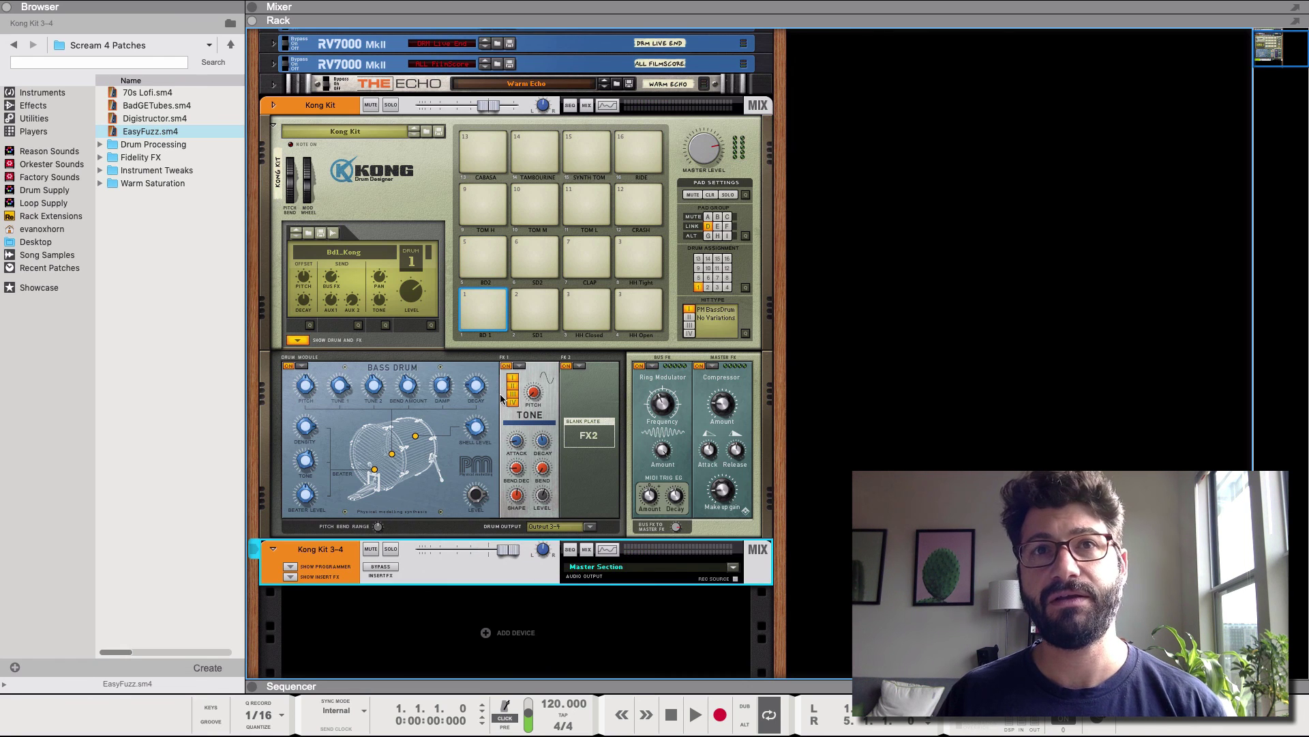
- Route the BD2 kick pad to Output 3–4 as well
{"action": "left_click", "coordinate": [481, 315]}
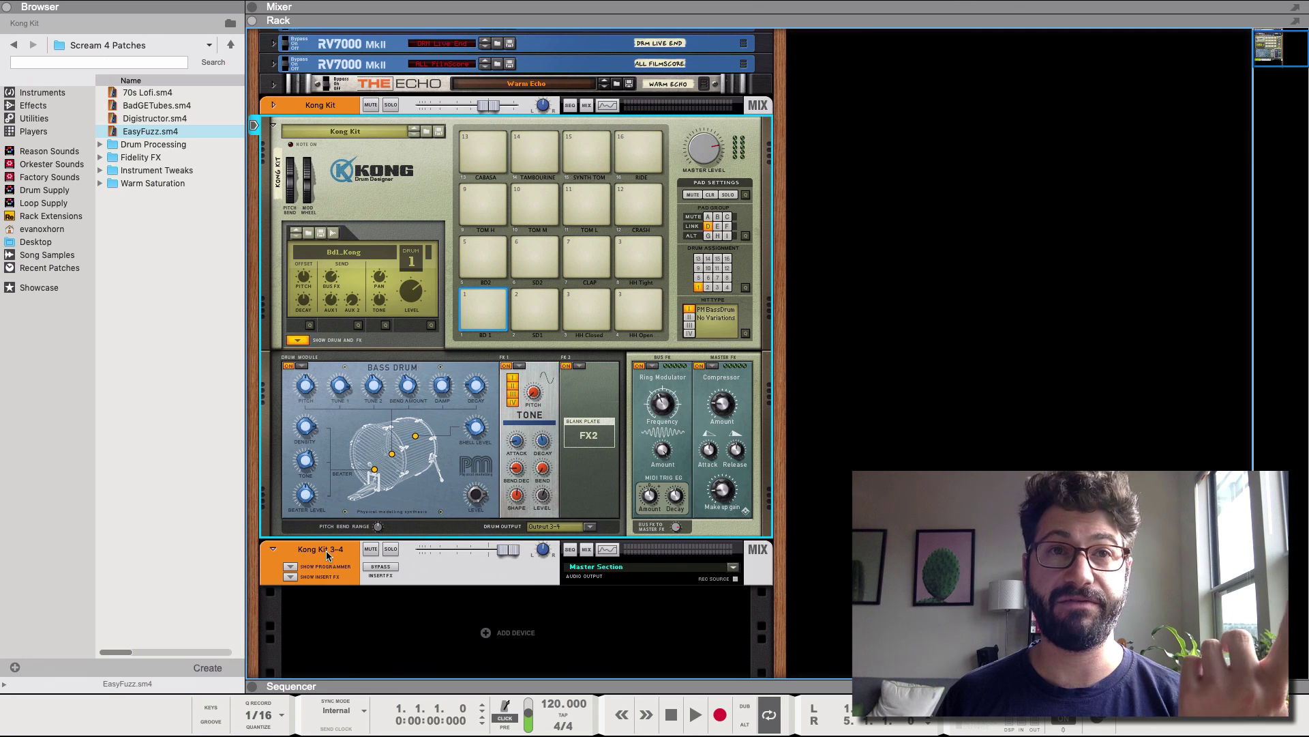
{"action": "left_click", "coordinate": [477, 255]}
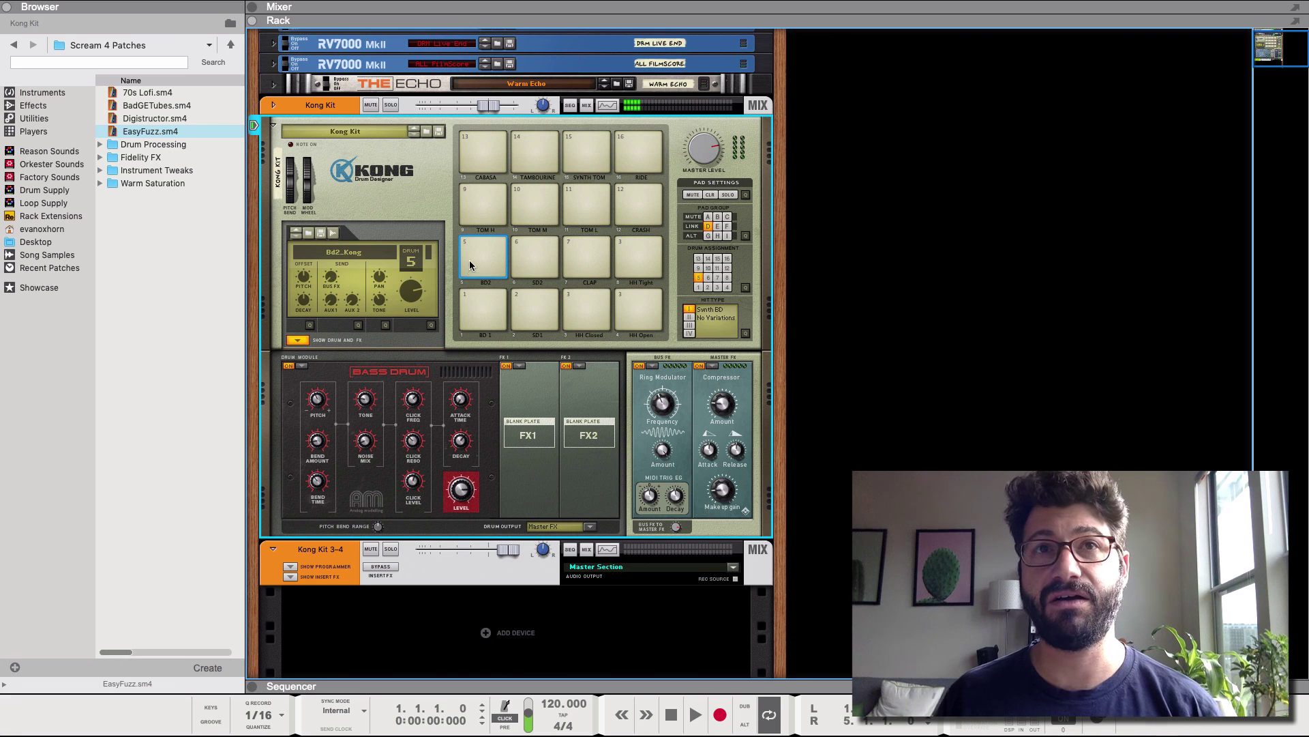
{"action": "left_click", "coordinate": [549, 526]}
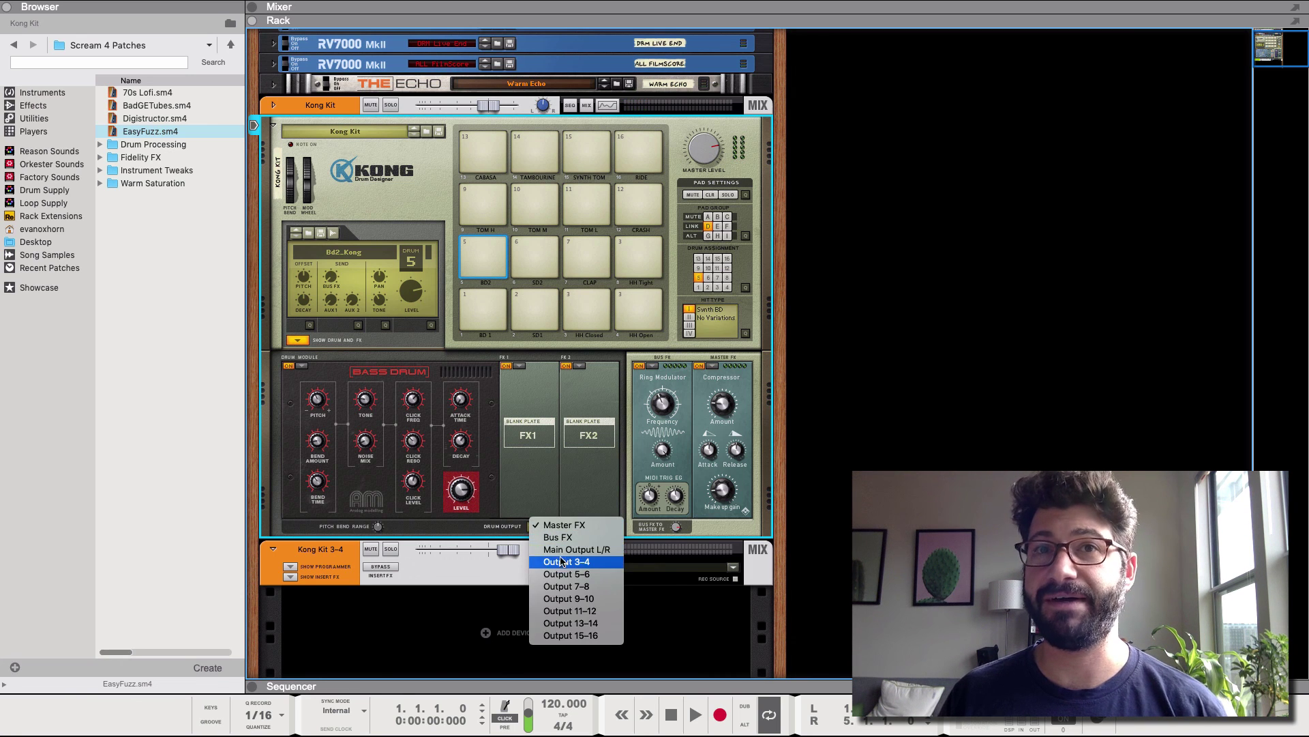
{"action": "left_click", "coordinate": [562, 561]}
- Rename the Kong Kit 3–4 mix channel to KICK
{"action": "double_click", "coordinate": [307, 549]}
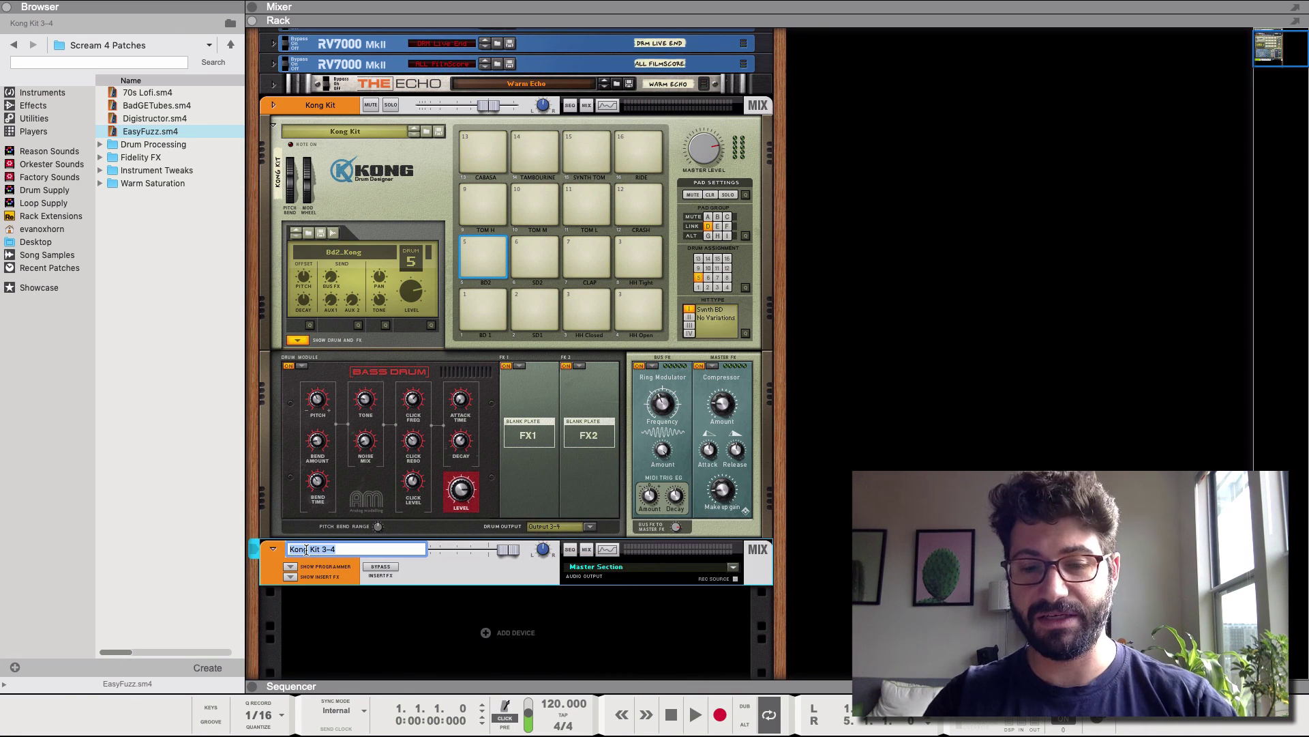
{"action": "type", "text": "KICK"}
{"action": "key", "text": "Return"}
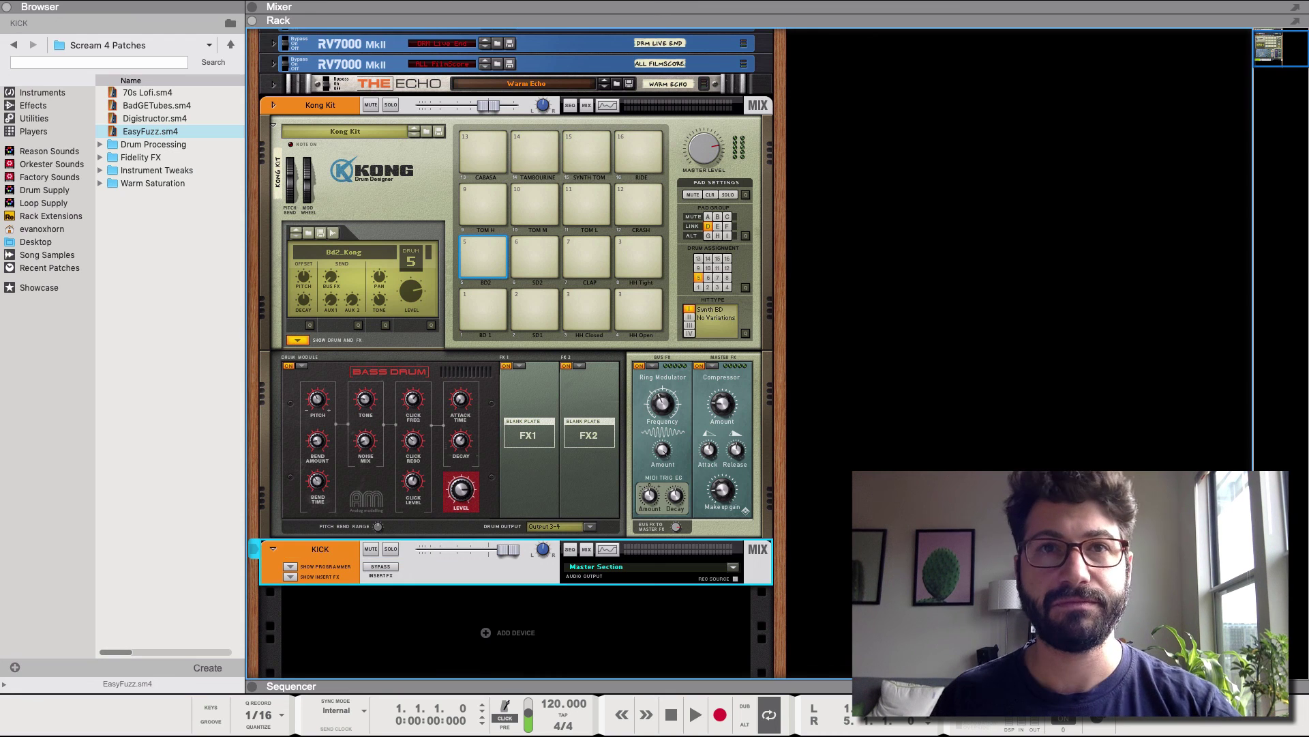
{"action": "left_click", "coordinate": [493, 303]}
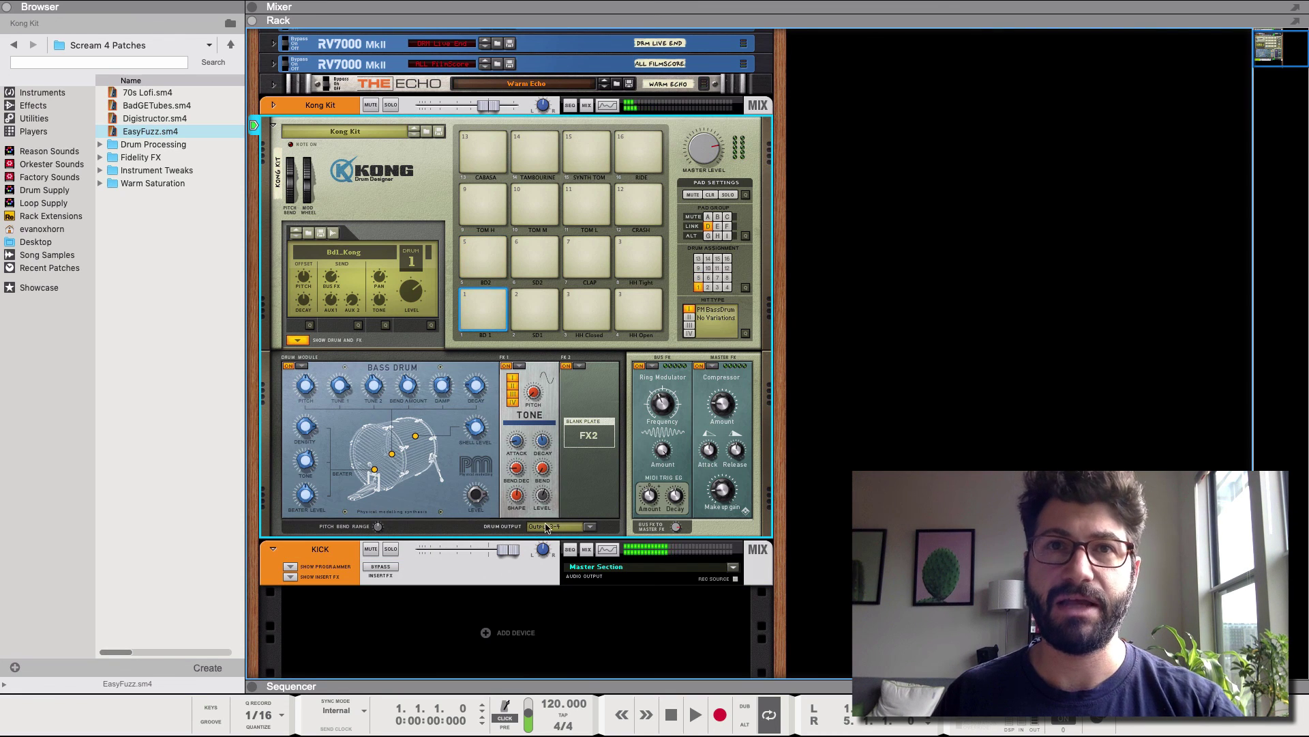
- Lower the KICK level and route Kong's outputs 5–6 to a new Kong Kit 5–6 channel
{"action": "left_click_drag", "start_coordinate": [510, 553], "coordinate": [493, 553]}
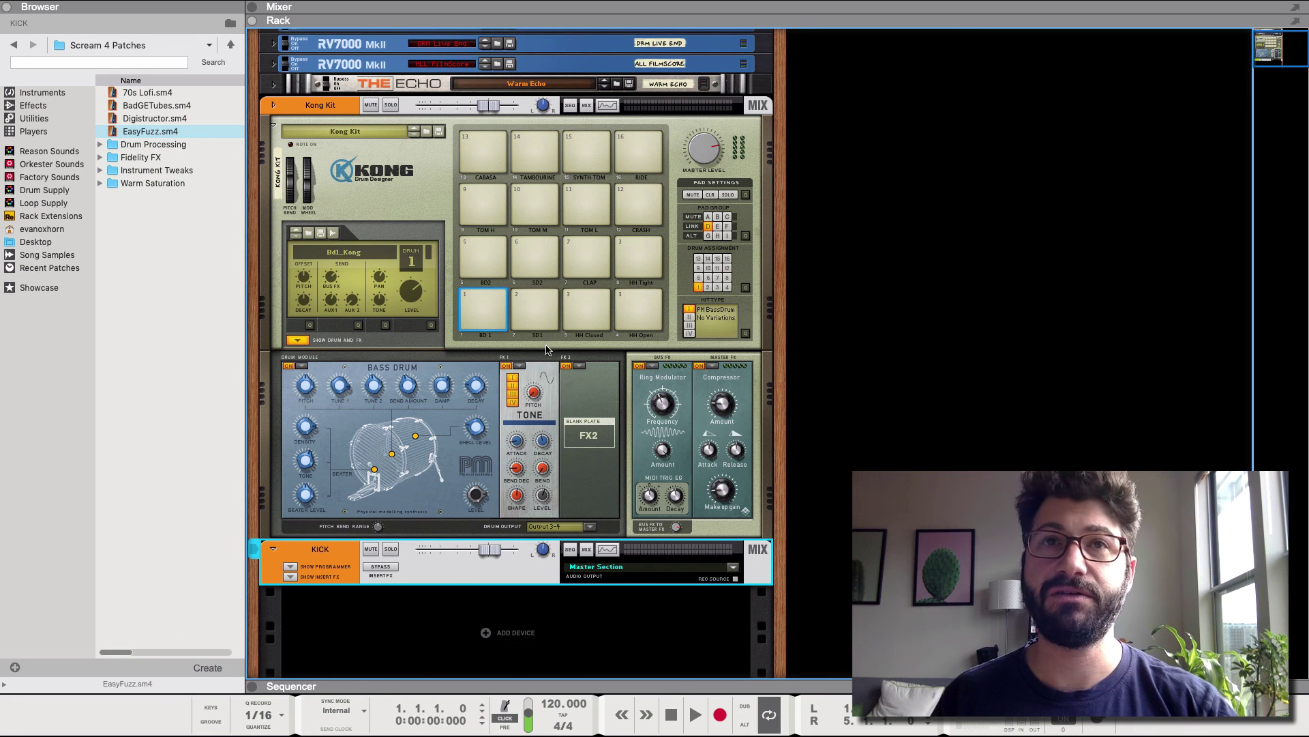
{"action": "key", "text": "Tab"}
{"action": "right_click", "coordinate": [656, 206]}
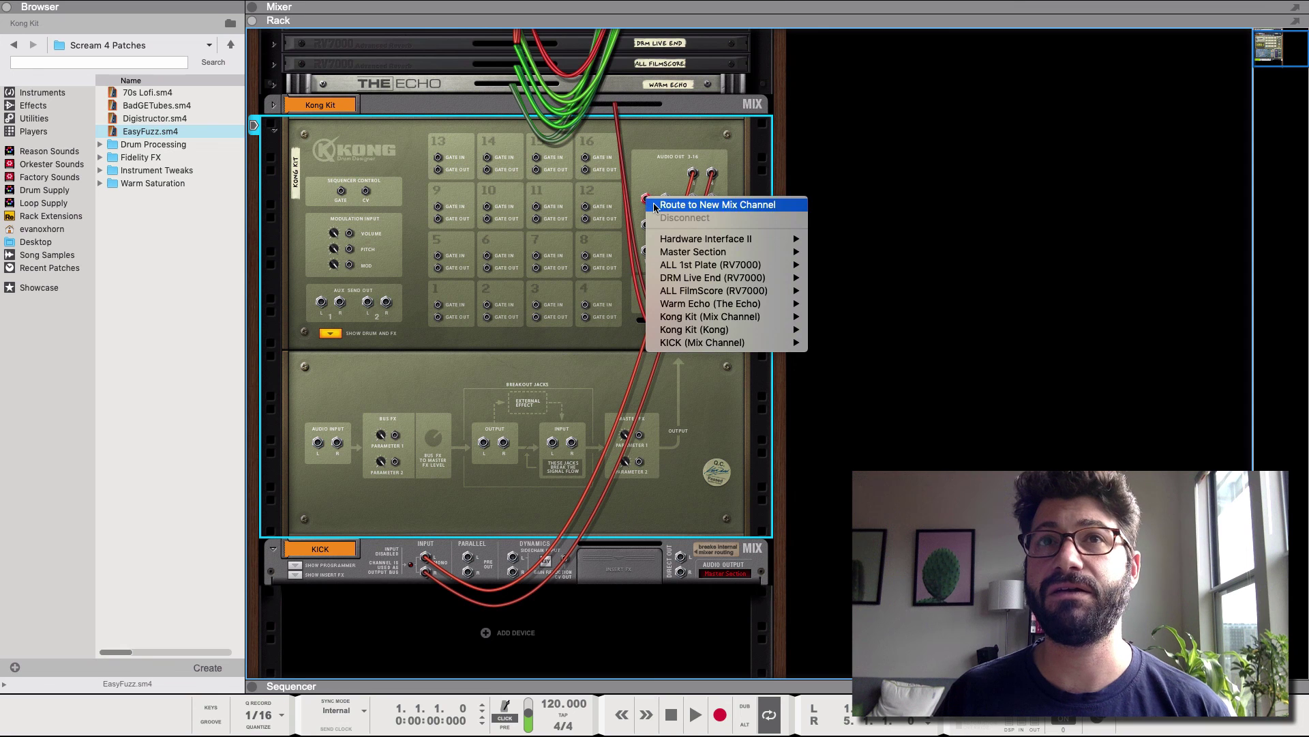
{"action": "left_click", "coordinate": [716, 205]}
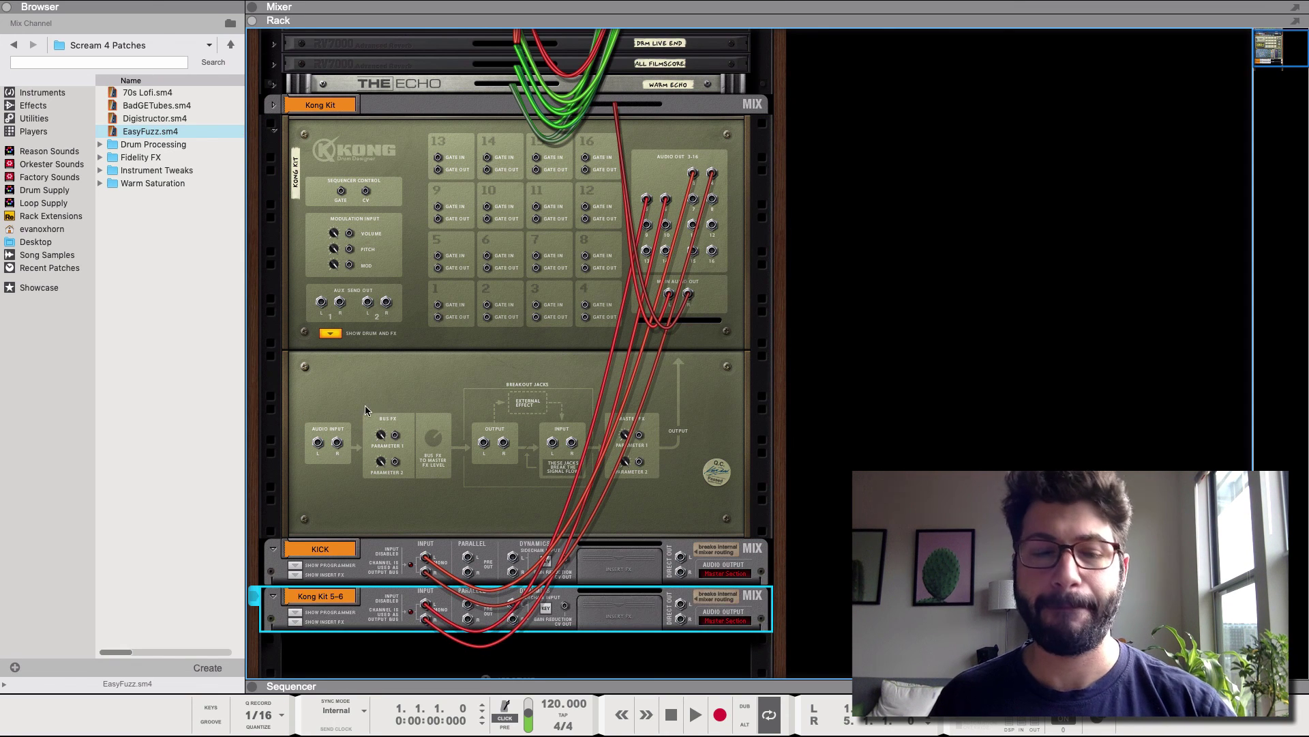
{"action": "key", "text": "Tab"}
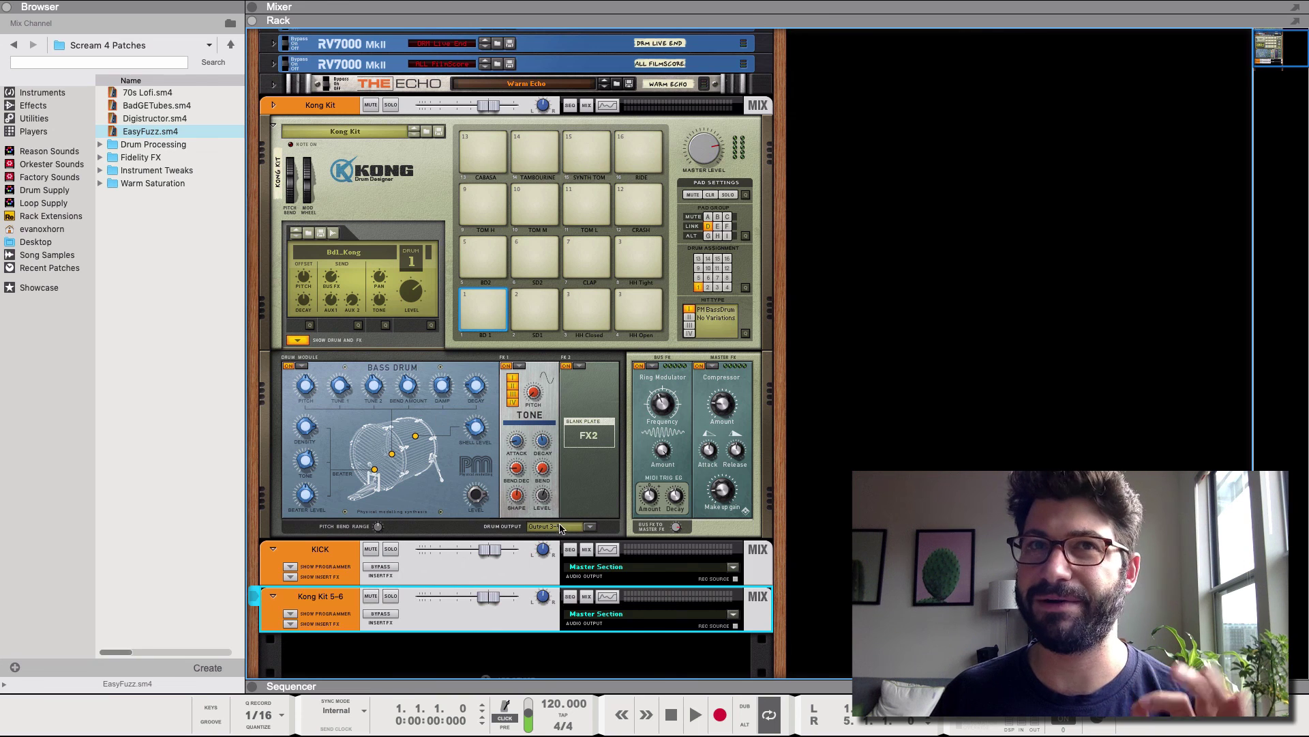
- Set the SD1 snare pad's Drum Output to Output 5–6
{"action": "left_click", "coordinate": [546, 319]}
{"action": "left_click", "coordinate": [570, 526]}
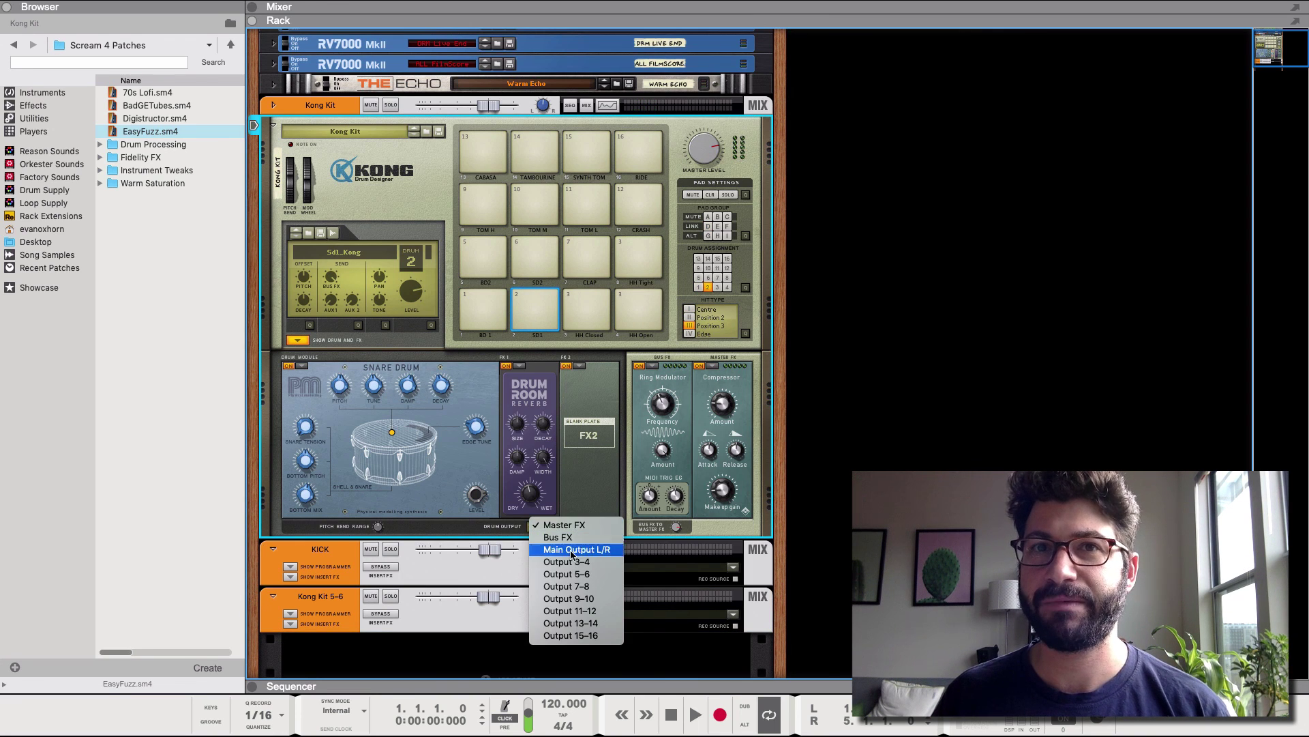
{"action": "left_click", "coordinate": [574, 575]}
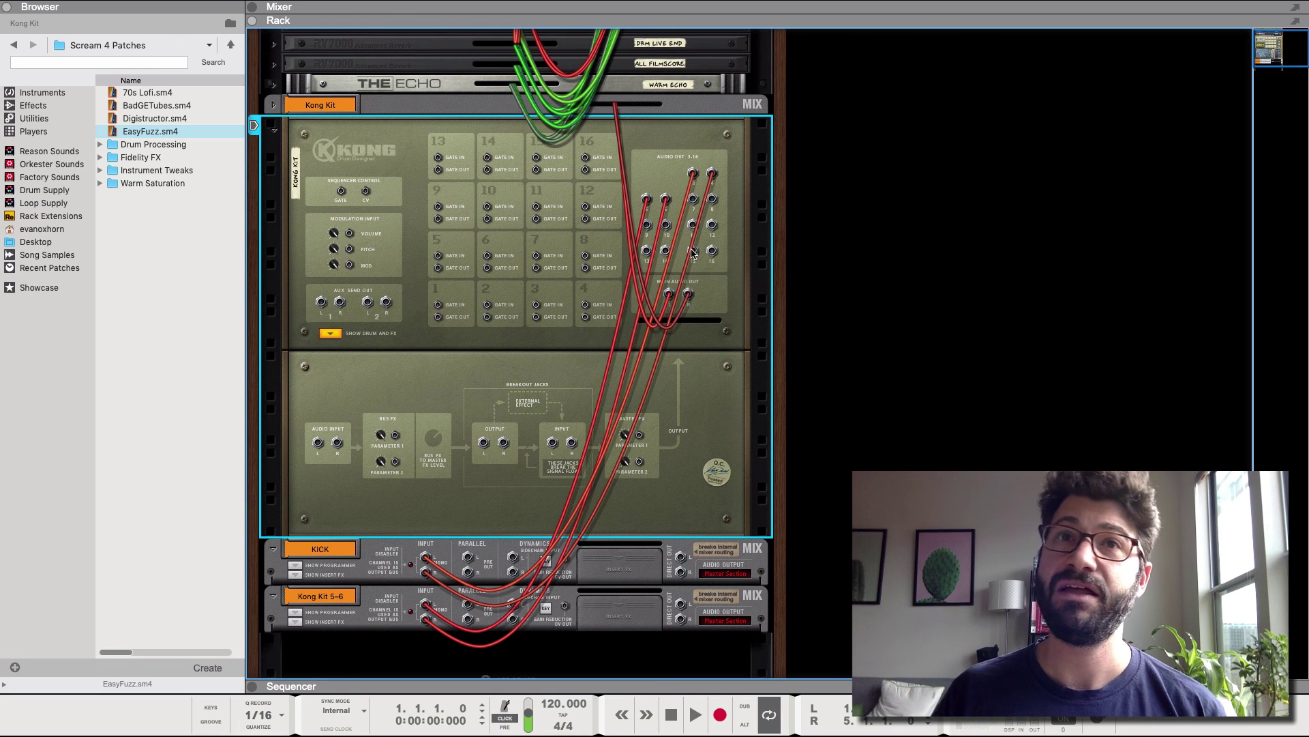
- Route Kong's outputs 7–8 to a new Kong Kit 7–8 channel, then add another Mix Channel below
{"action": "right_click", "coordinate": [693, 200]}
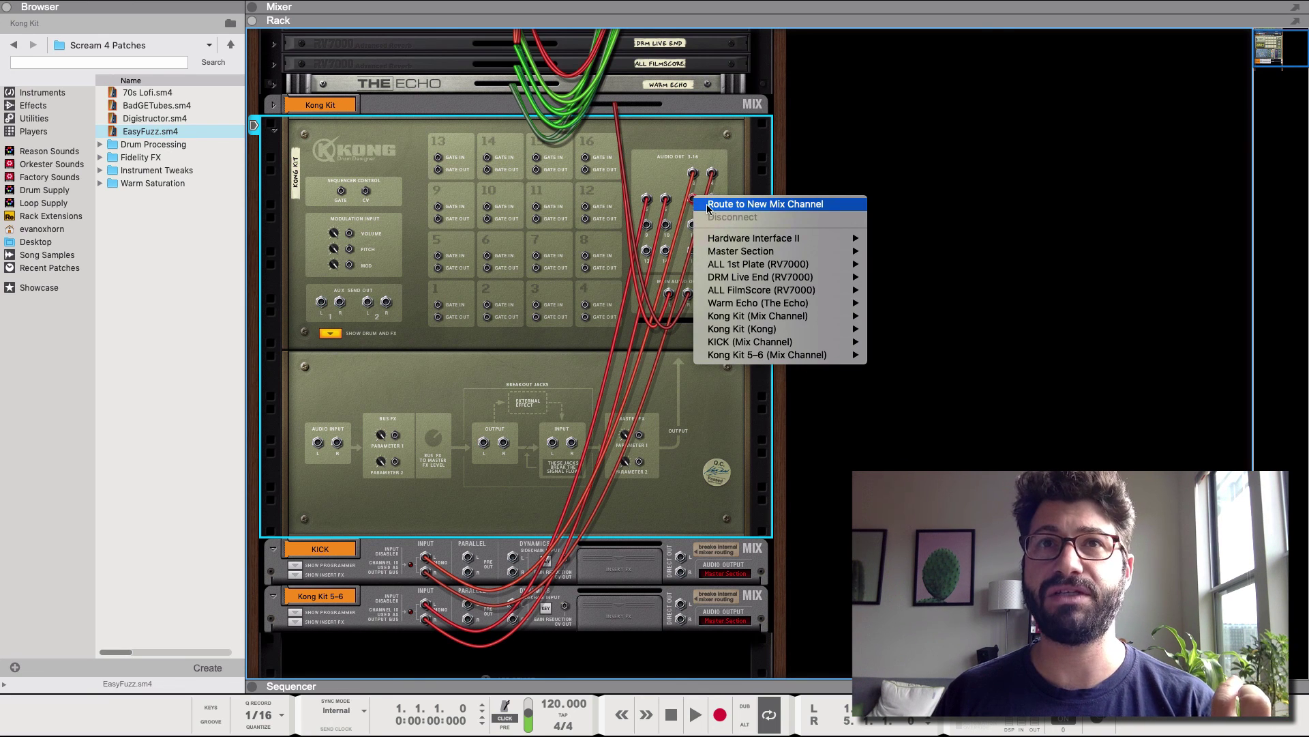
{"action": "left_click", "coordinate": [708, 205]}
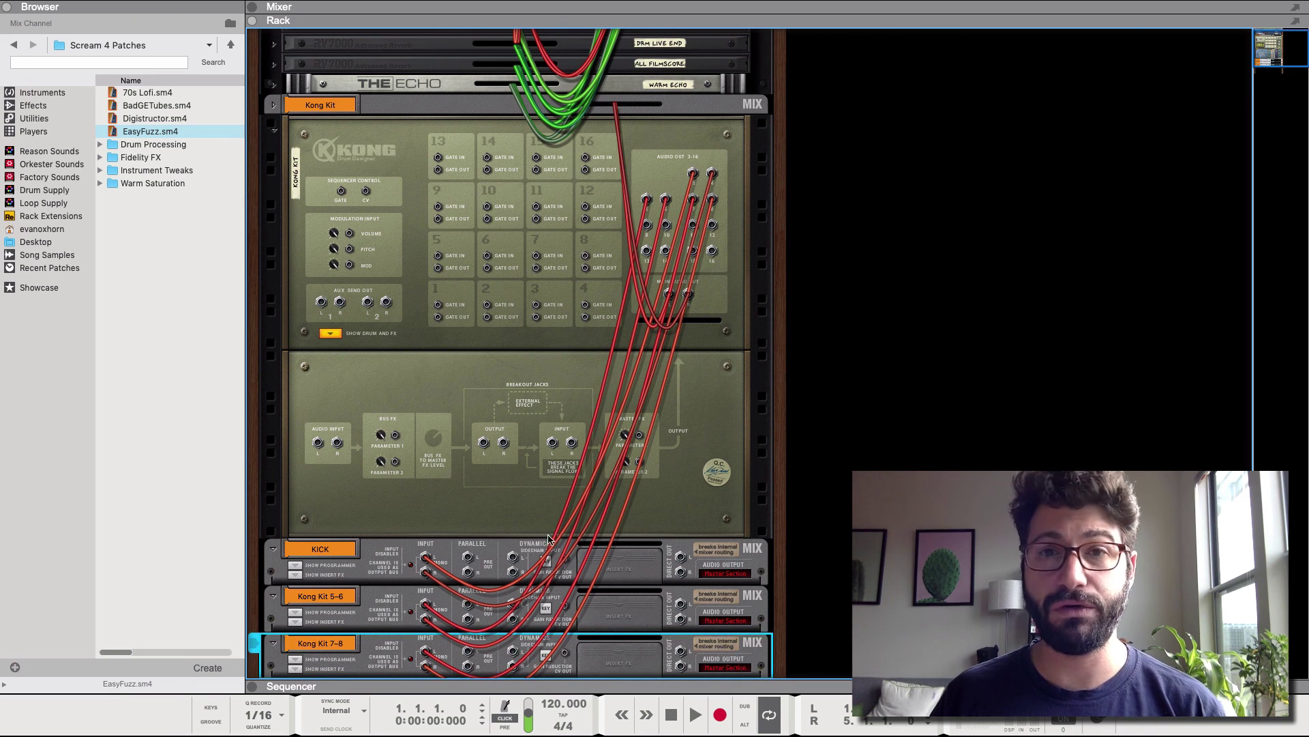
{"action": "scroll", "coordinate": [546, 546], "scroll_direction": "down", "scroll_amount": 4}
{"action": "right_click", "coordinate": [556, 585]}
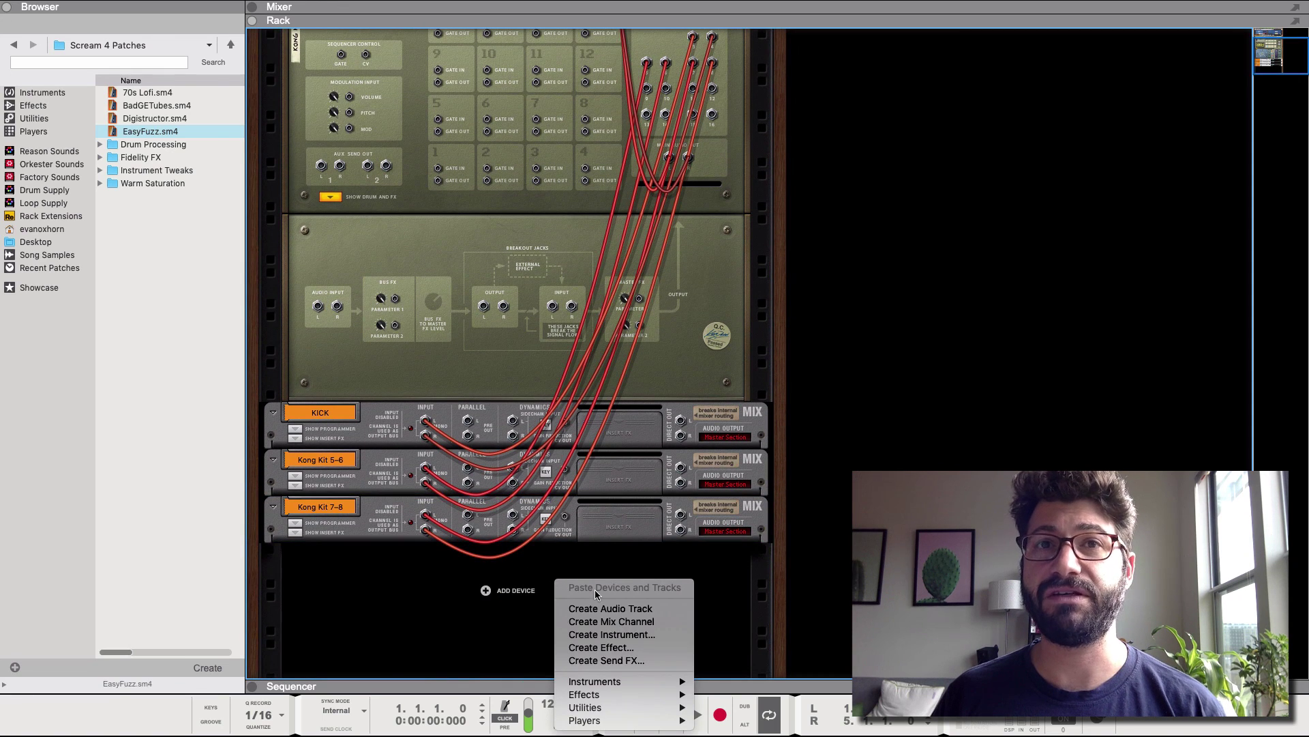
{"action": "left_click", "coordinate": [604, 621]}
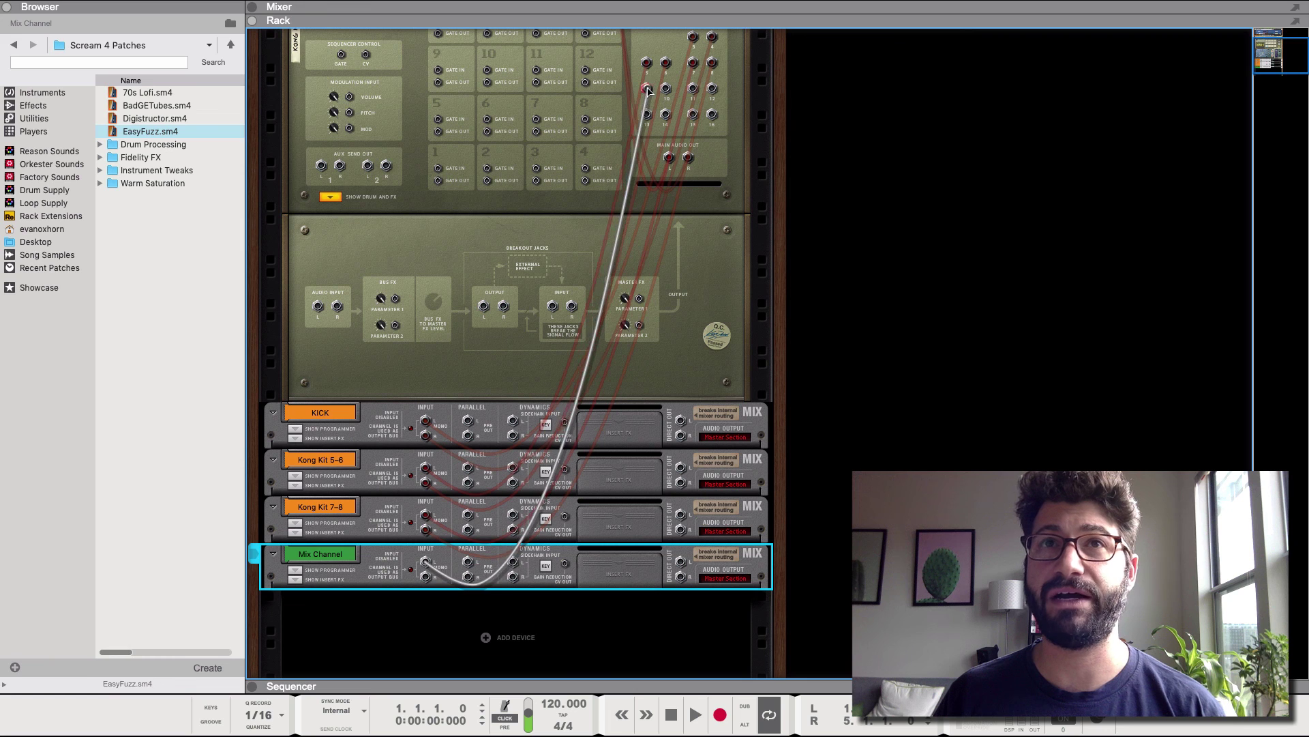
{"action": "scroll", "coordinate": [570, 174], "scroll_direction": "down", "scroll_amount": 1}
{"action": "scroll", "coordinate": [571, 175], "scroll_direction": "up", "scroll_amount": 5}
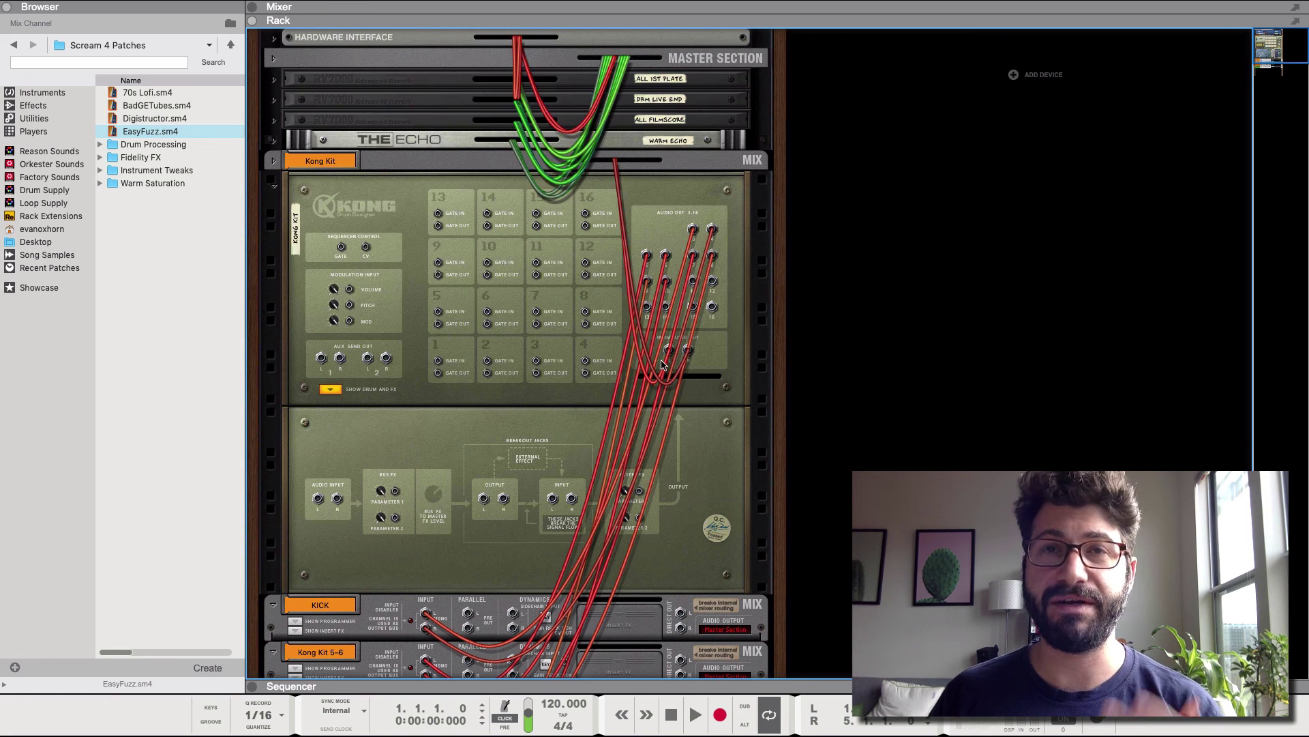